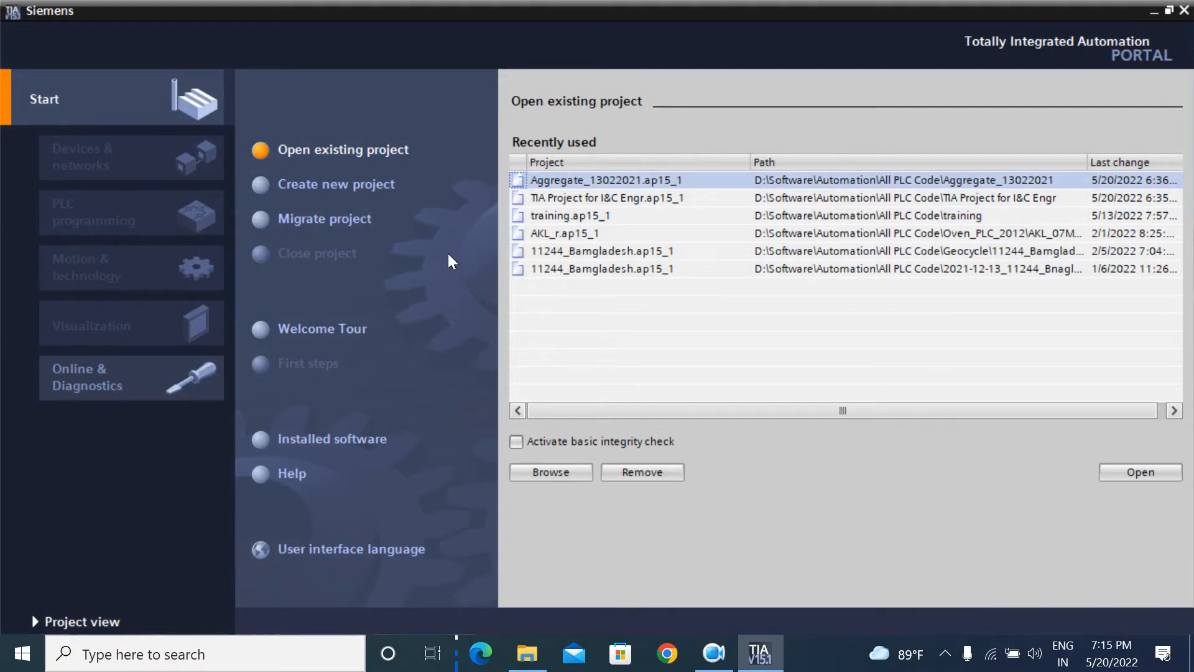
# Step: Create a new project named 'Test project' in the default path
pyautogui.click(1154, 11)
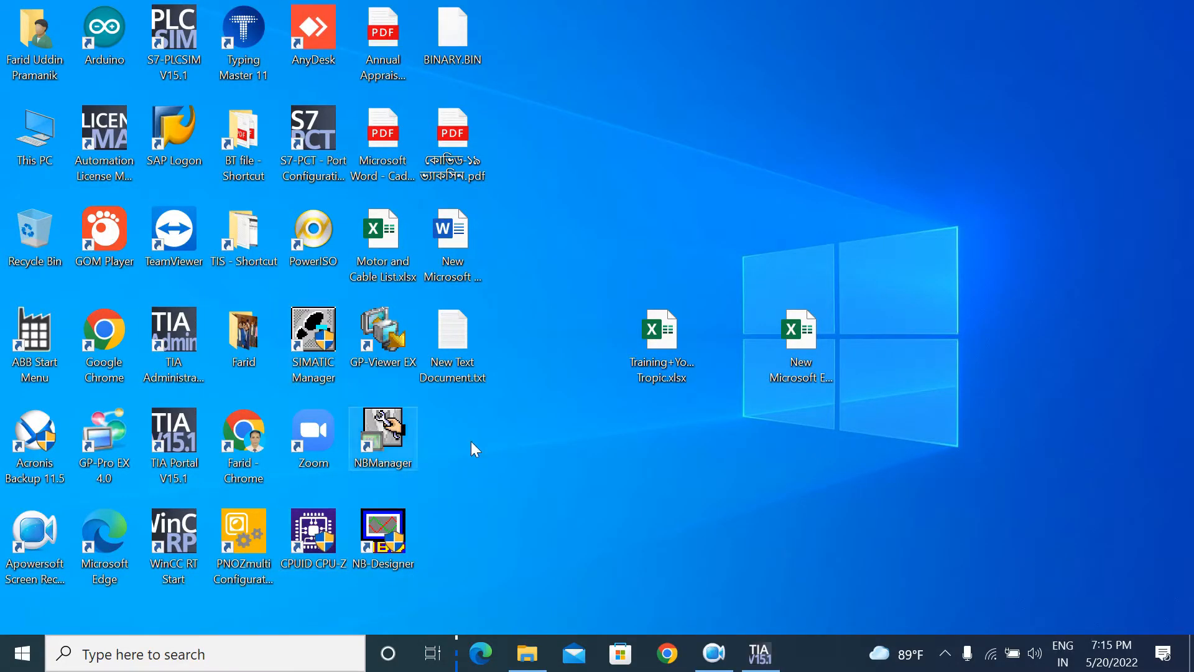
pyautogui.click(760, 653)
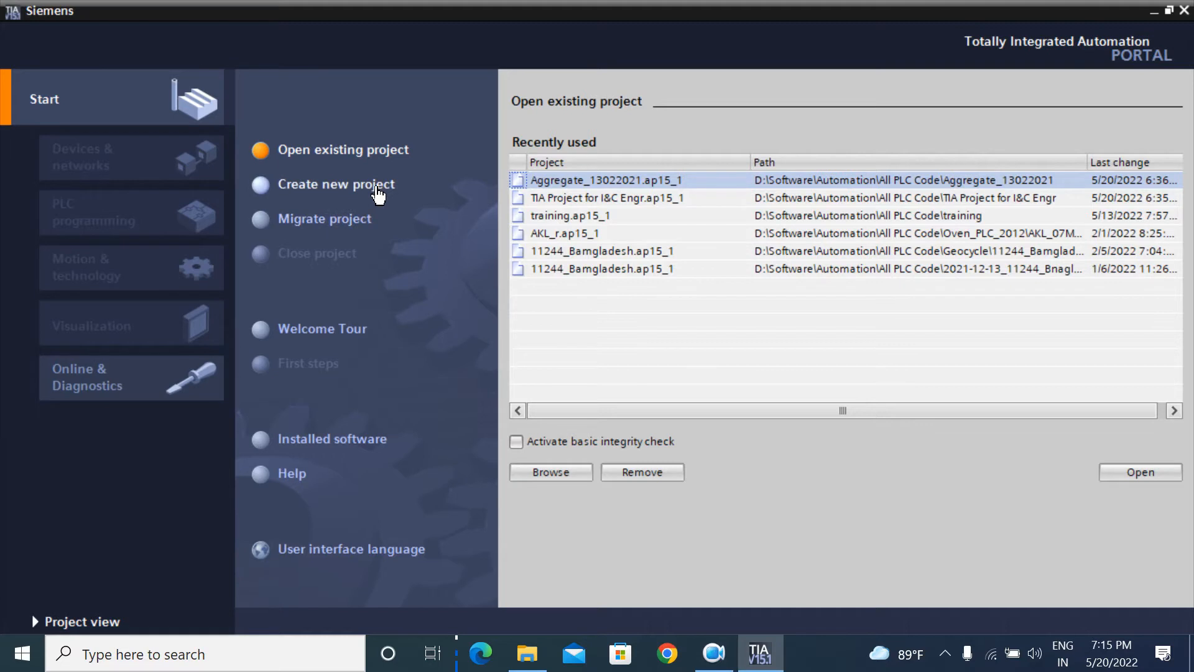
pyautogui.click(377, 190)
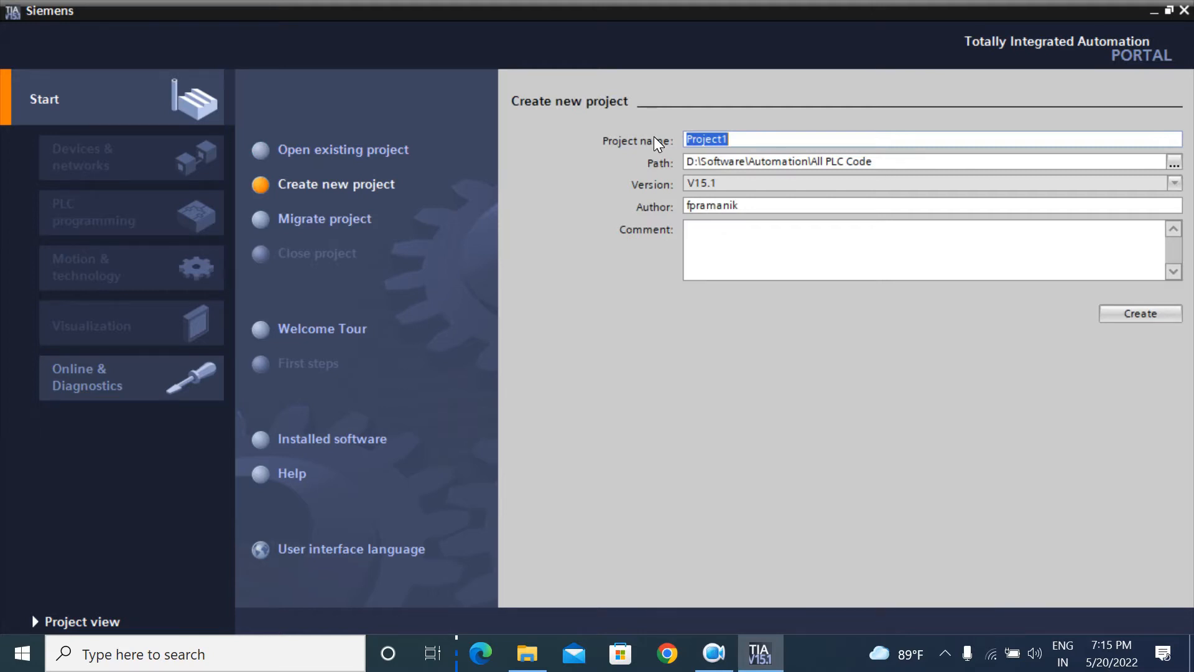
pyautogui.press('BackSpace')
pyautogui.write('Test')
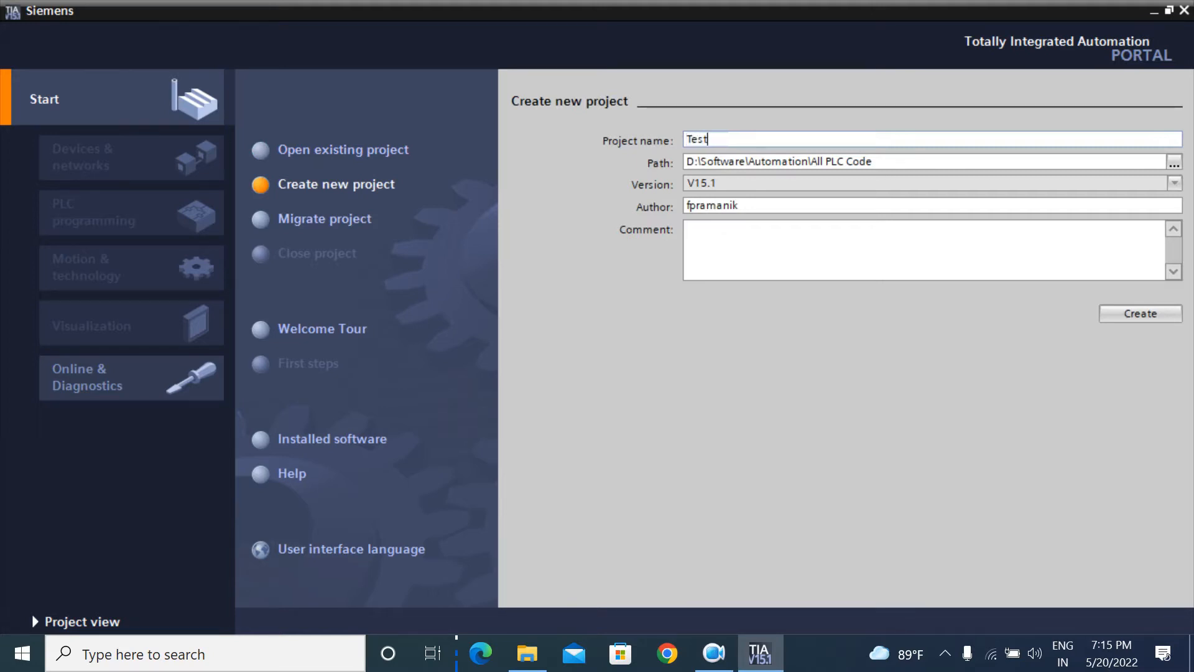
pyautogui.write(' por')
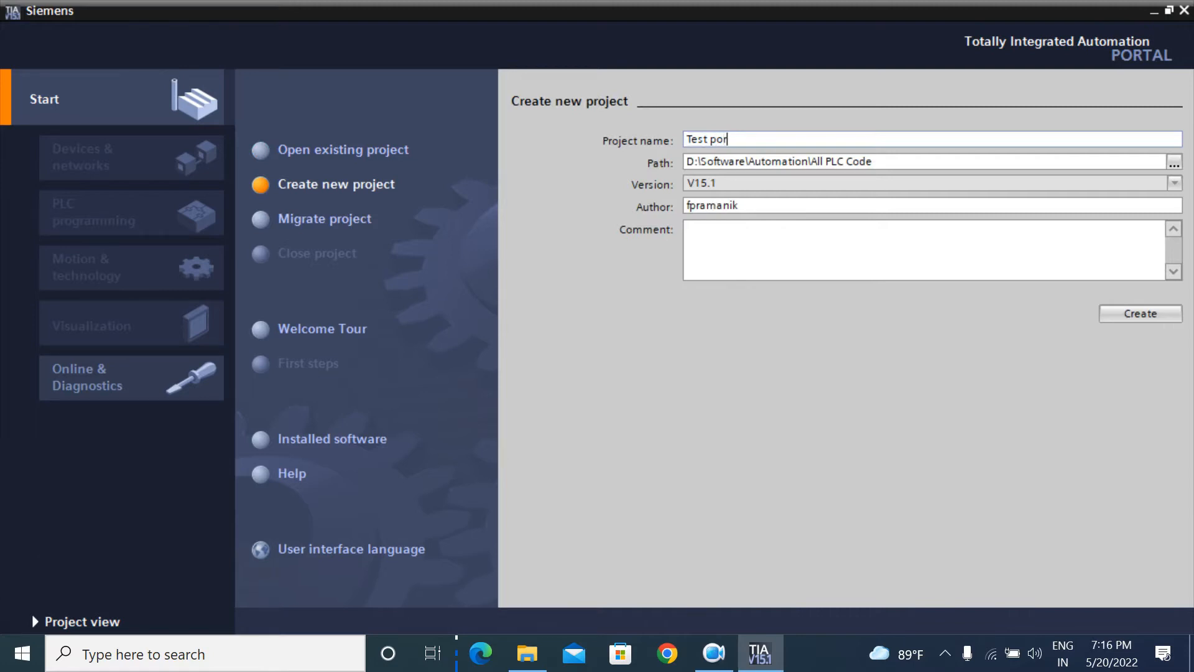
pyautogui.press('BackSpace')
pyautogui.press('BackSpace')
pyautogui.write('roject')
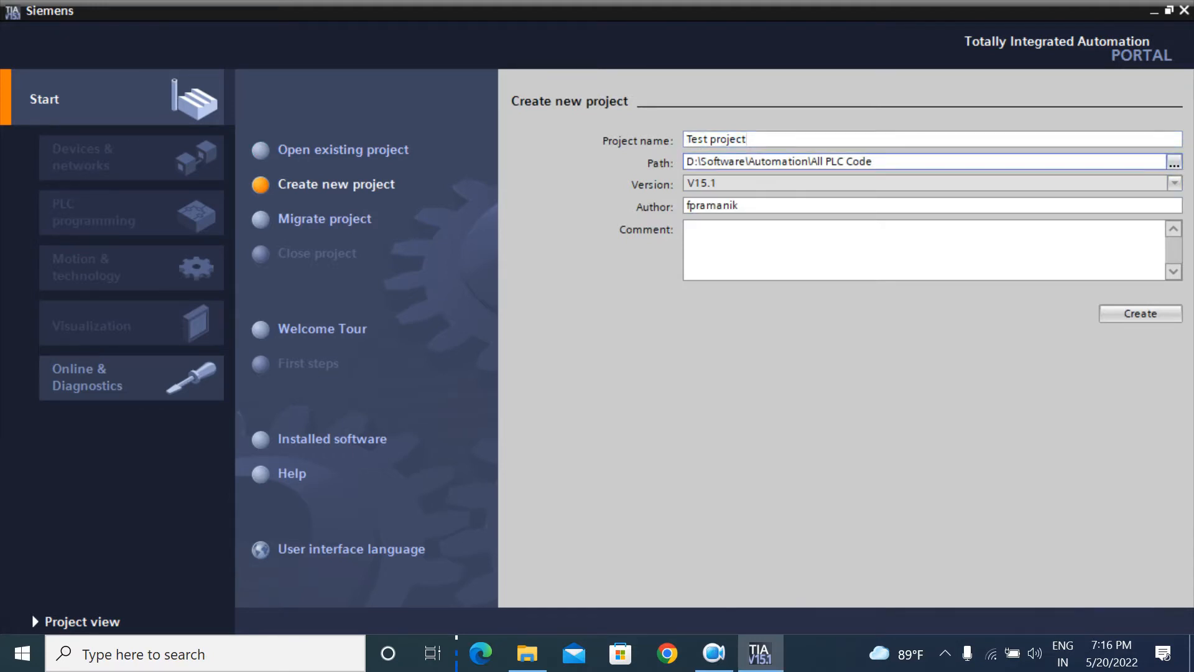
pyautogui.click(873, 161)
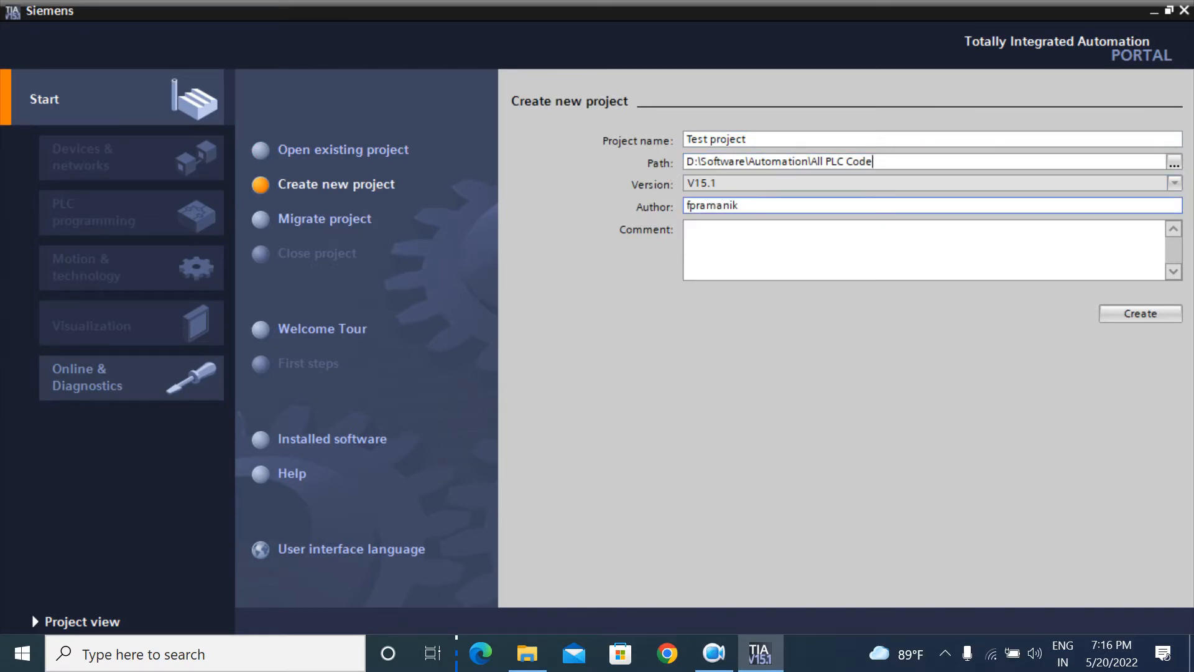
pyautogui.doubleClick(739, 206)
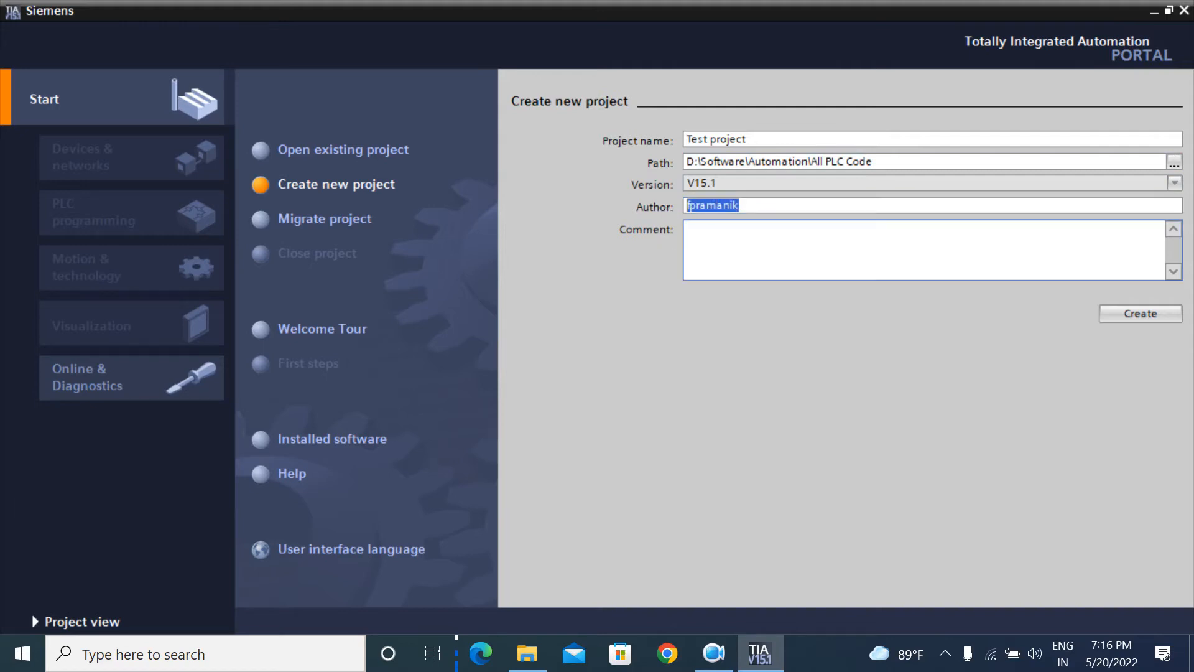
pyautogui.click(1138, 315)
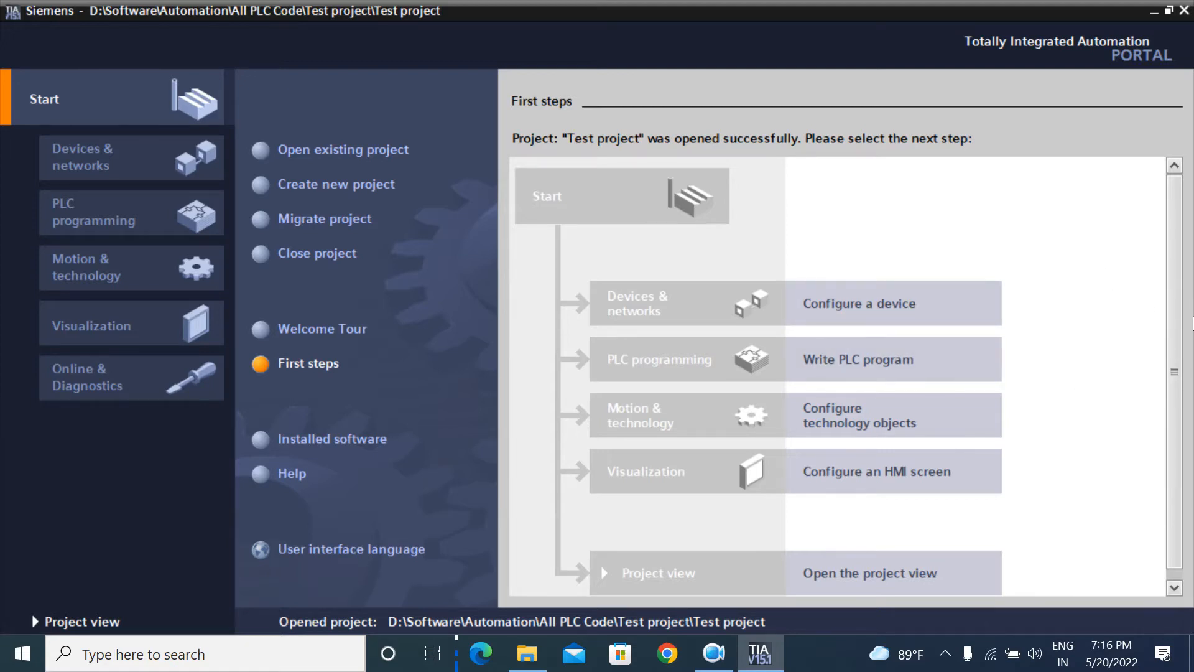
# Step: Wait for Test project to open and scroll its First steps page
pyautogui.moveTo(1177, 333); pyautogui.dragTo(1178, 348)
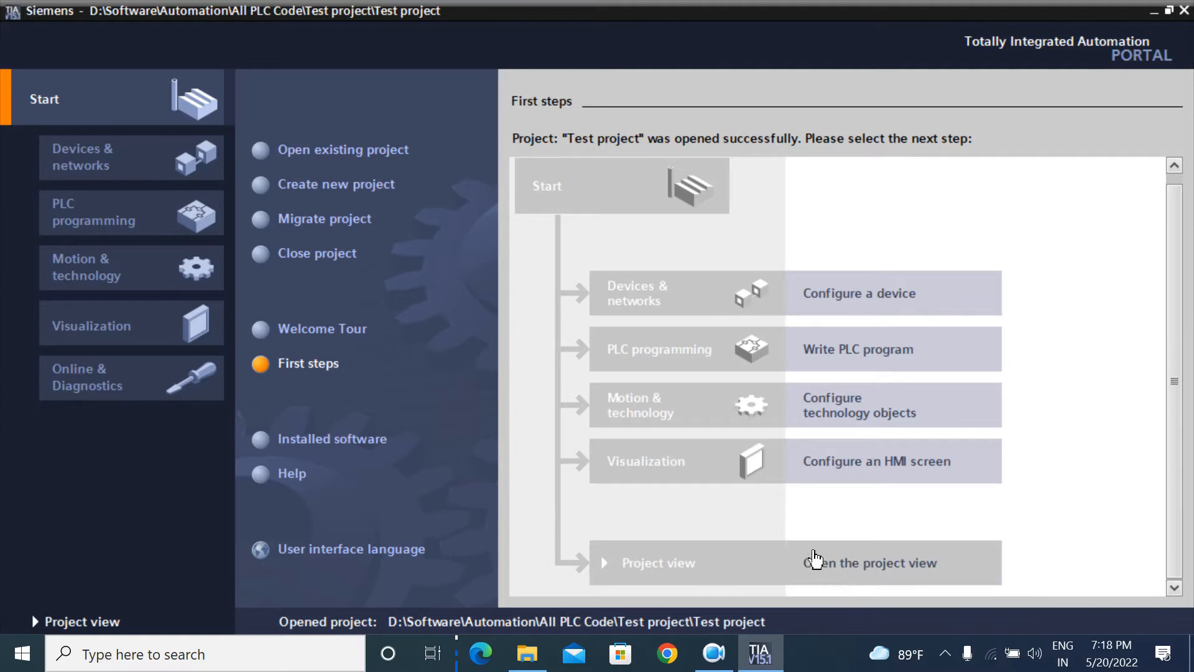
# Step: Switch to the project view and open the empty Devices & networks editor
pyautogui.click(849, 561)
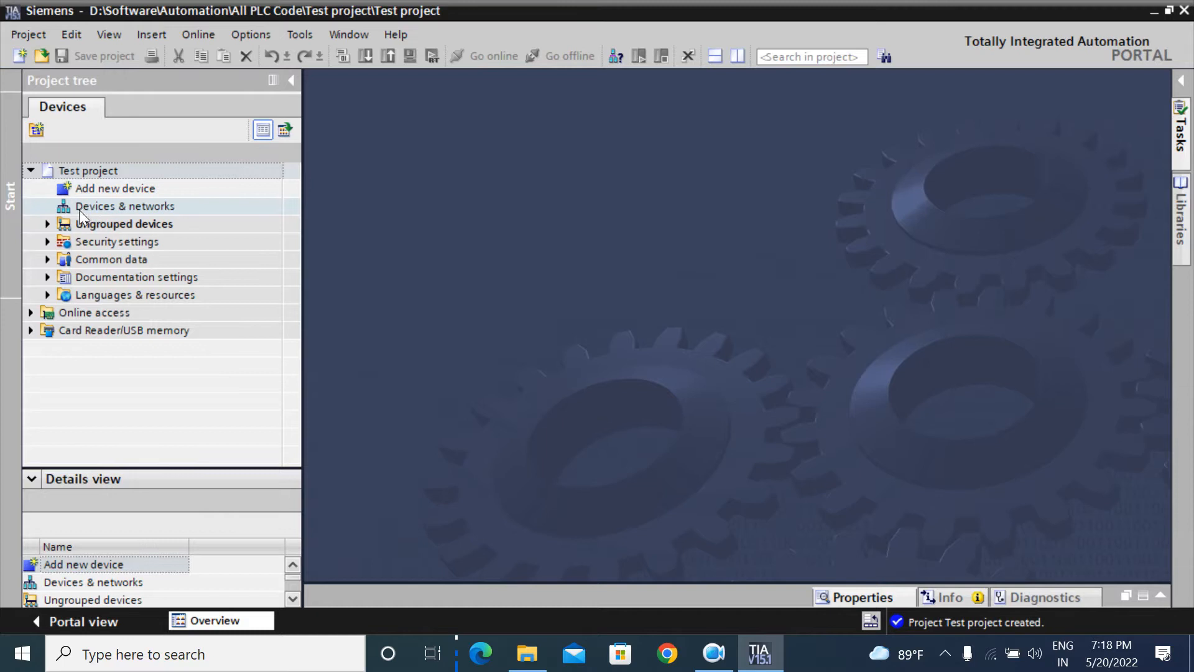
pyautogui.click(166, 207)
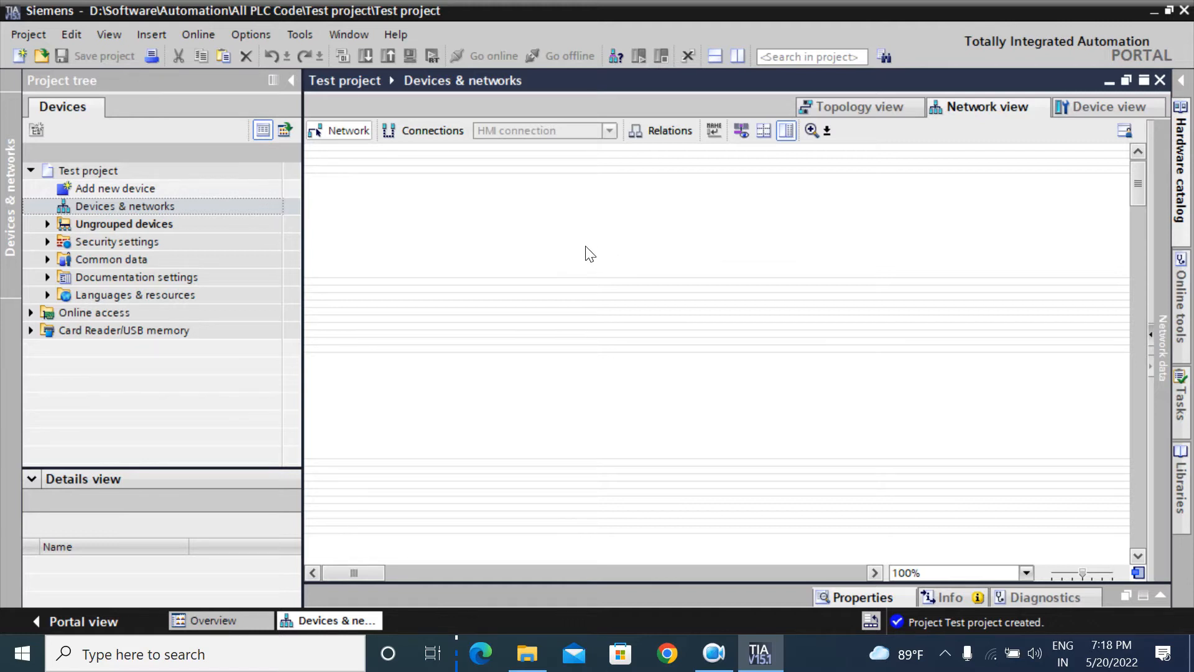
# Step: Open the Add new device dialog, move it right, and list the Controllers families
pyautogui.doubleClick(126, 186)
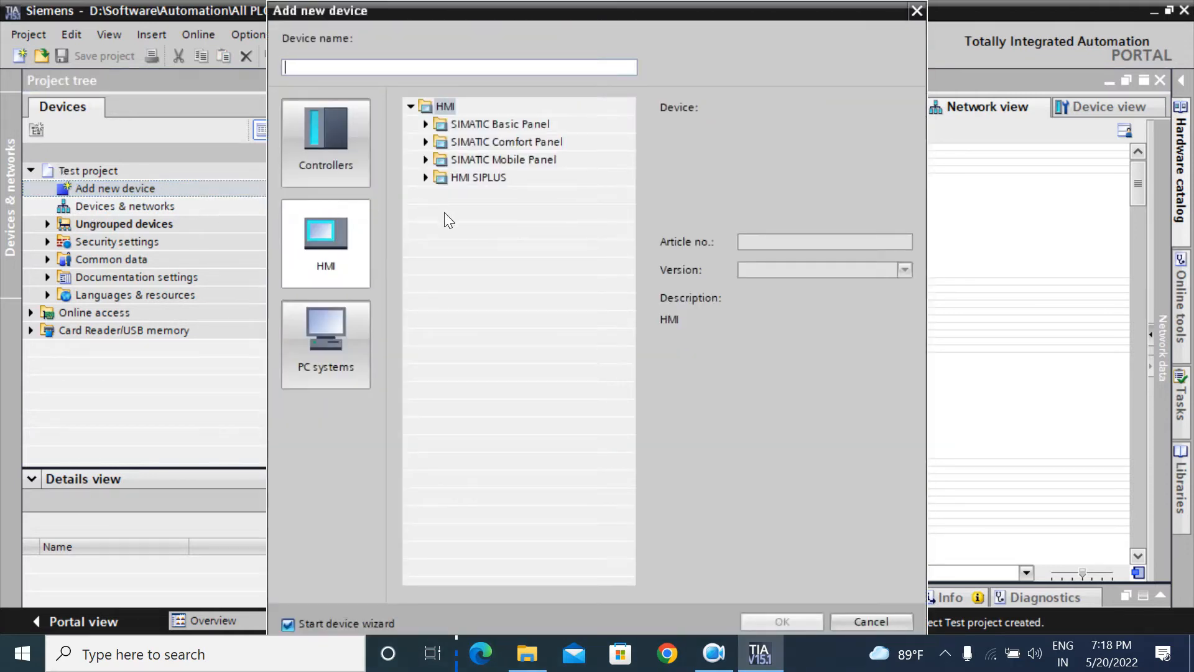
pyautogui.moveTo(578, 9); pyautogui.dragTo(640, 9)
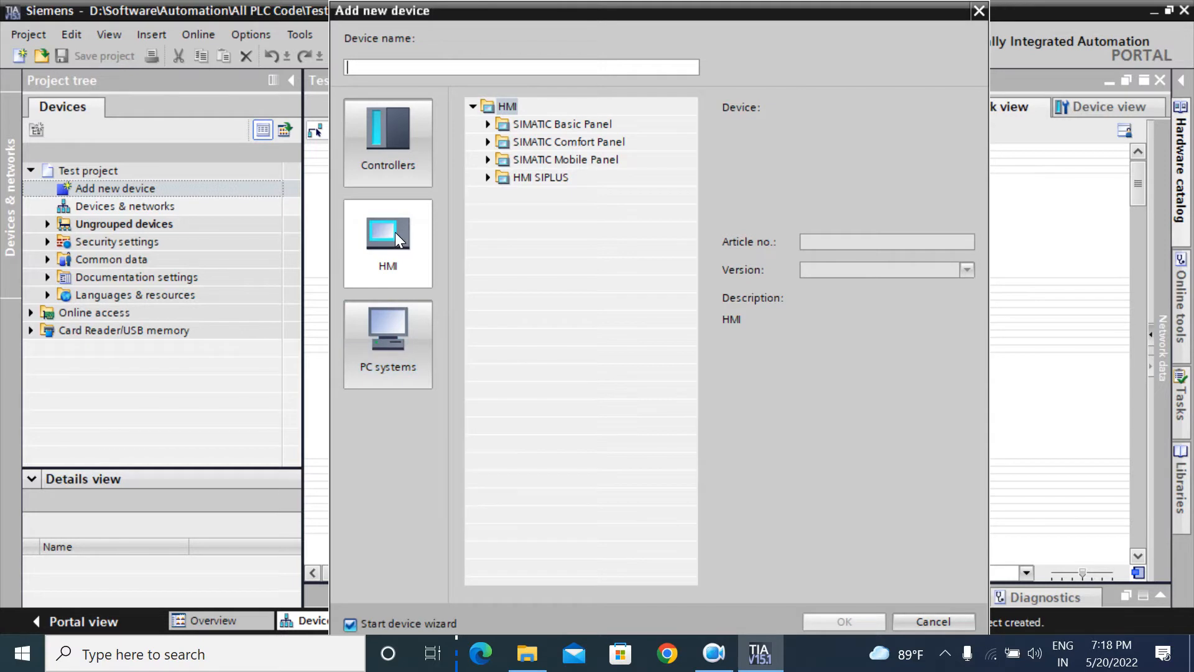
pyautogui.click(407, 164)
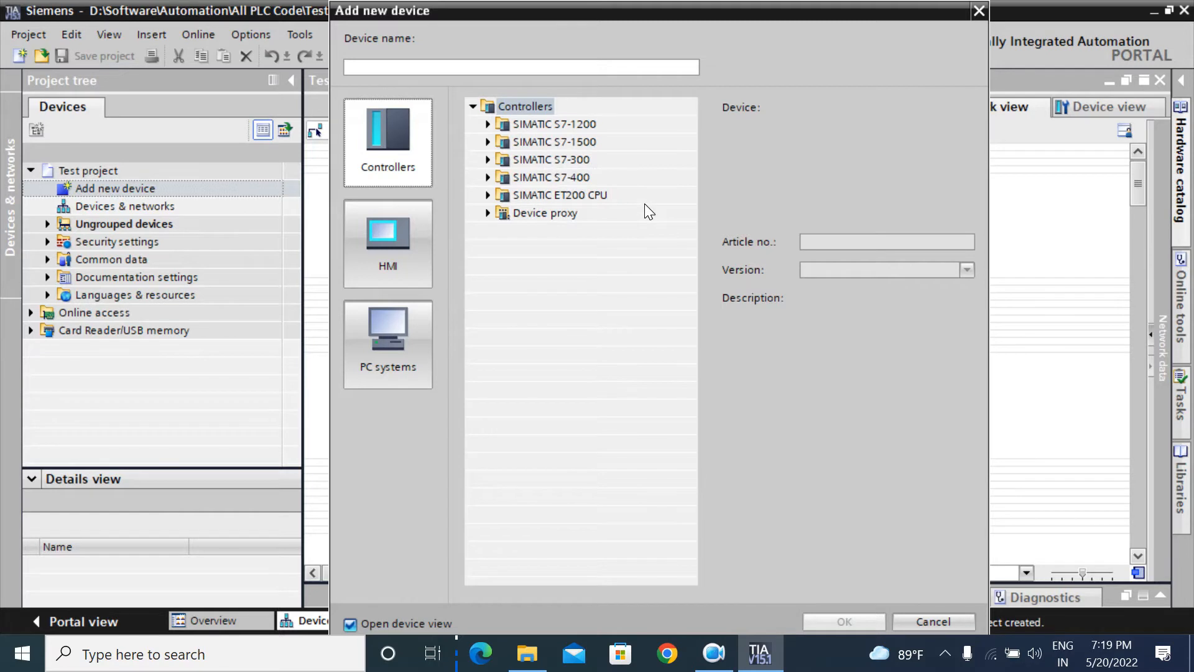
# Step: Expand SIMATIC S7-1500 > CPU to list all S7-1500 CPU models
pyautogui.click(487, 142)
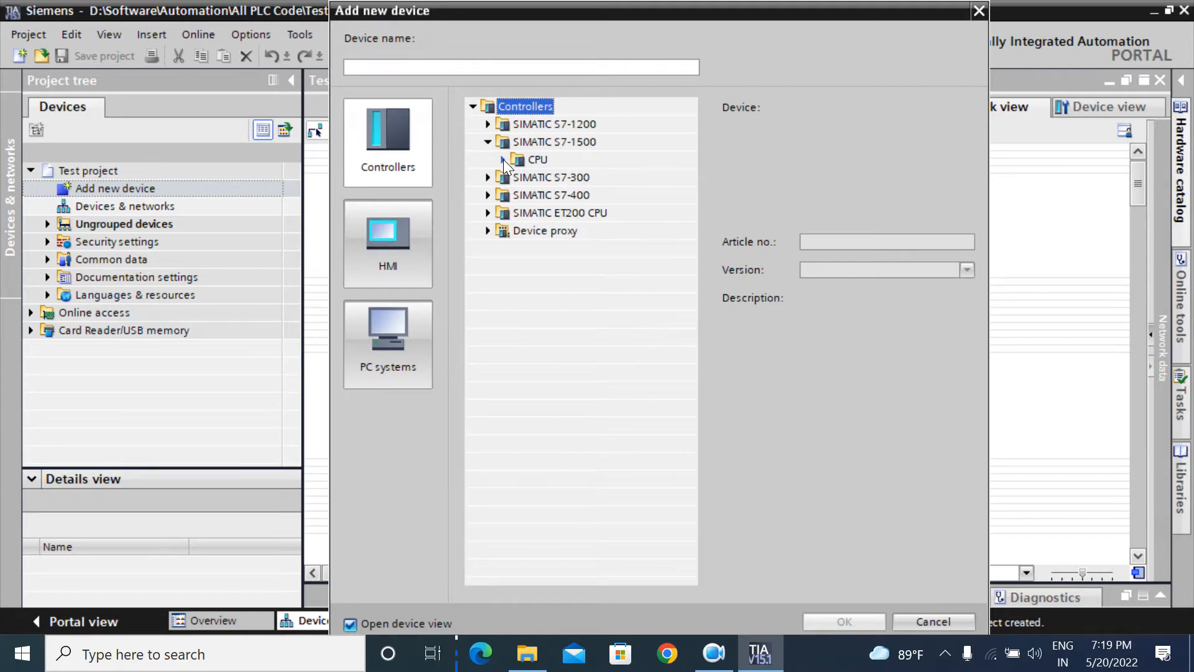
pyautogui.click(503, 159)
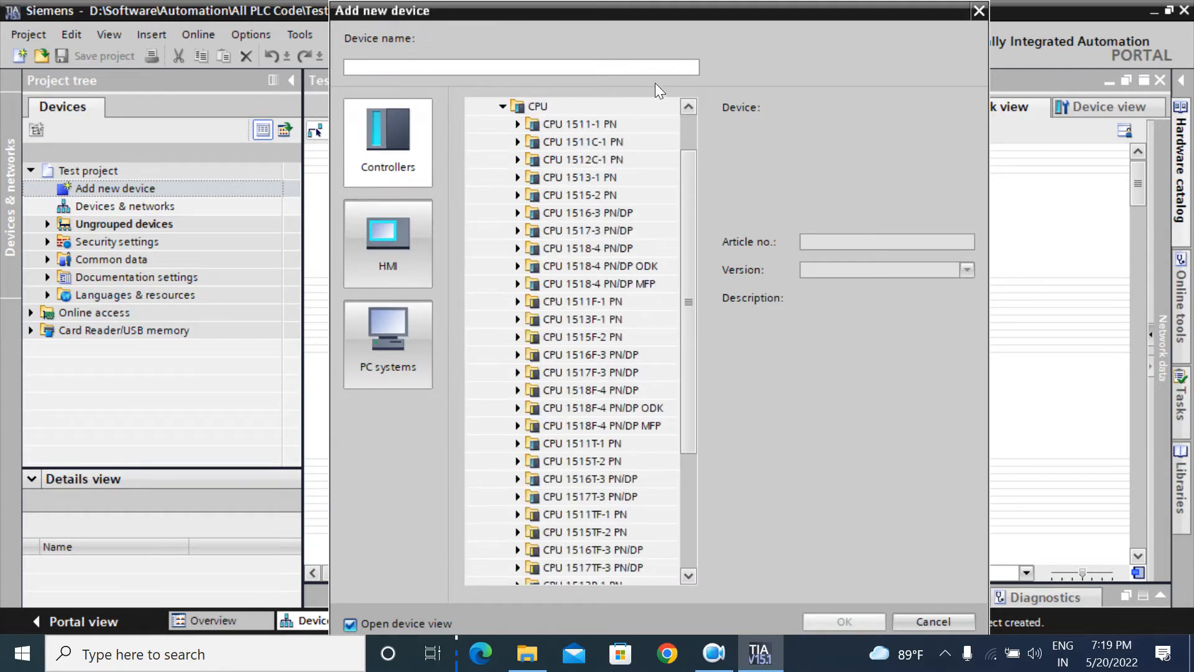
pyautogui.moveTo(689, 180); pyautogui.dragTo(676, 299)
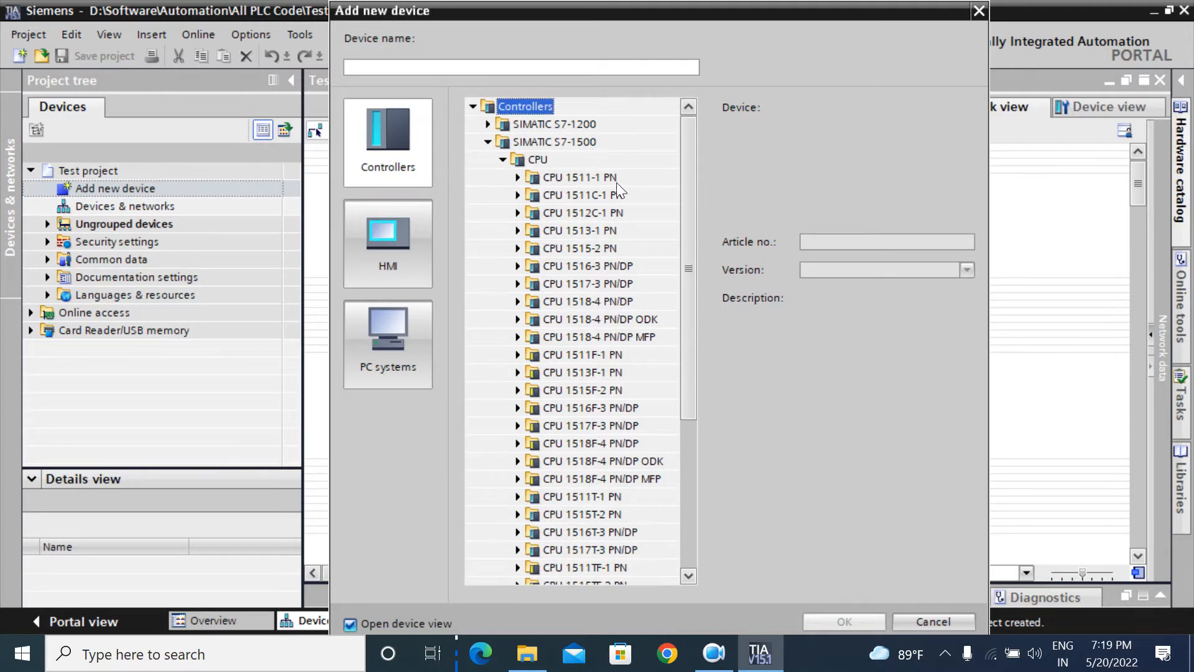
pyautogui.moveTo(683, 199); pyautogui.dragTo(681, 213)
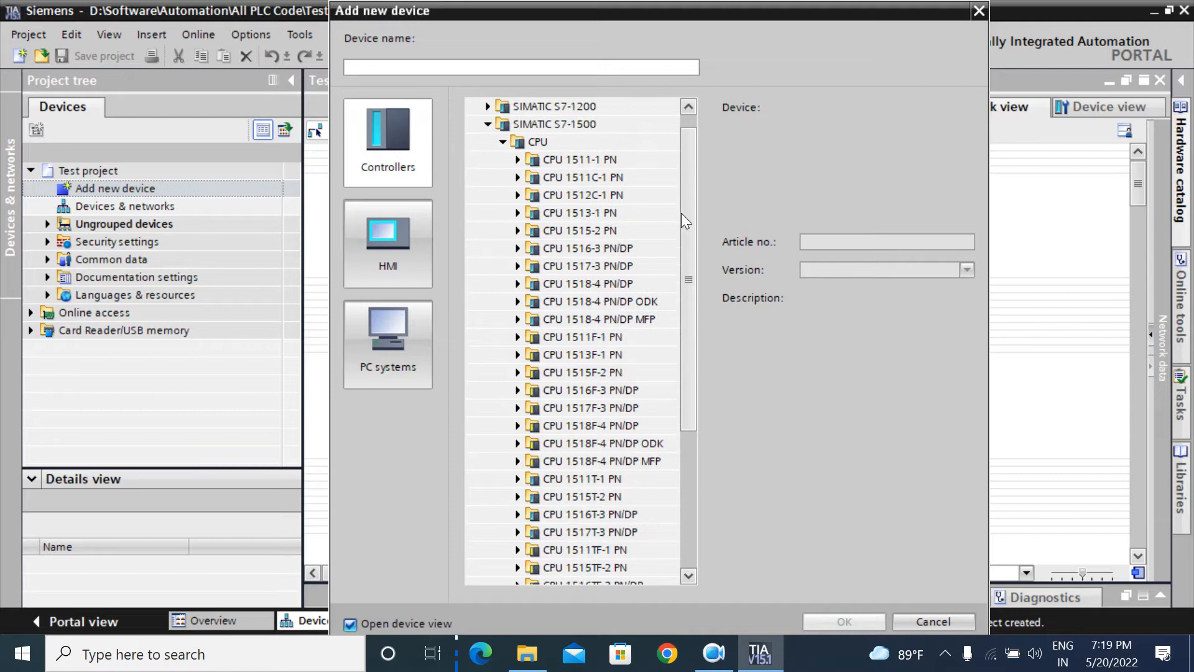
# Step: Read the descriptions of CPU 1511C-1 PN, 1511F-1 PN and 1511T-1 PN
pyautogui.click(595, 177)
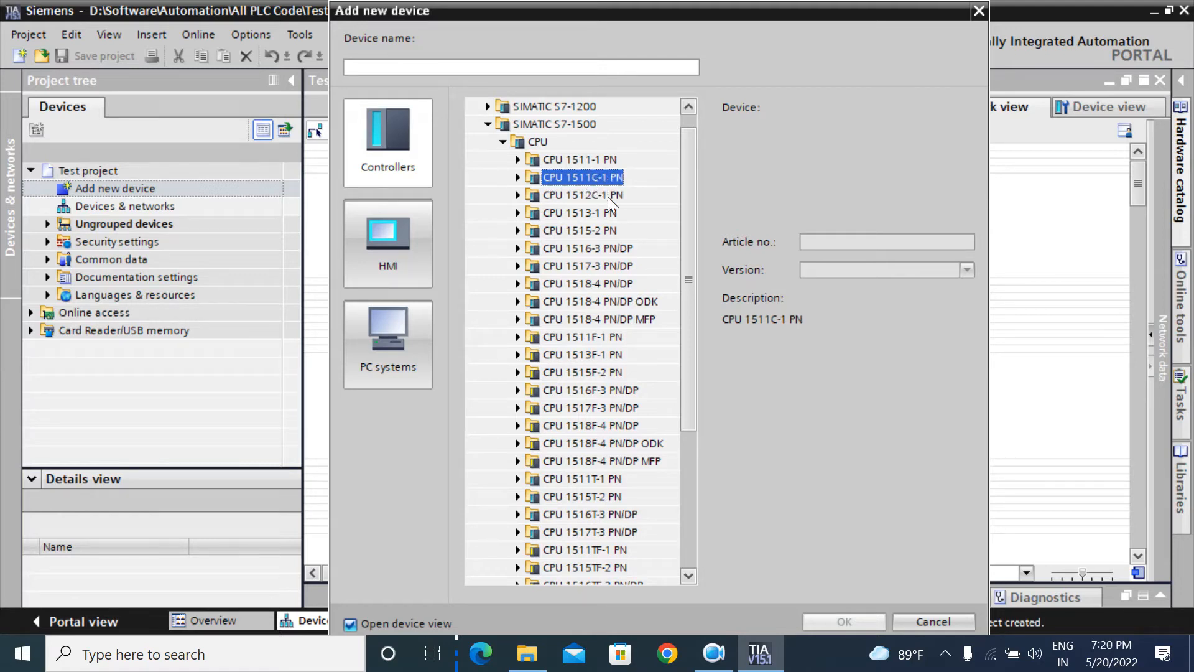
pyautogui.scroll(-1, 692, 262)
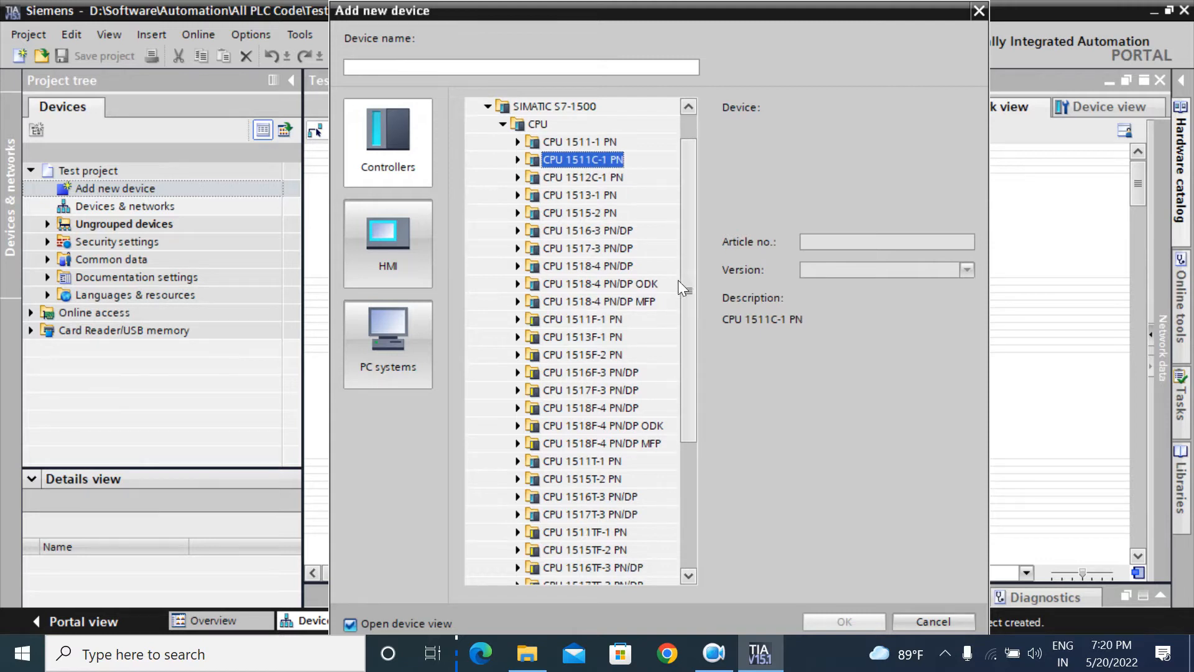
pyautogui.click(594, 320)
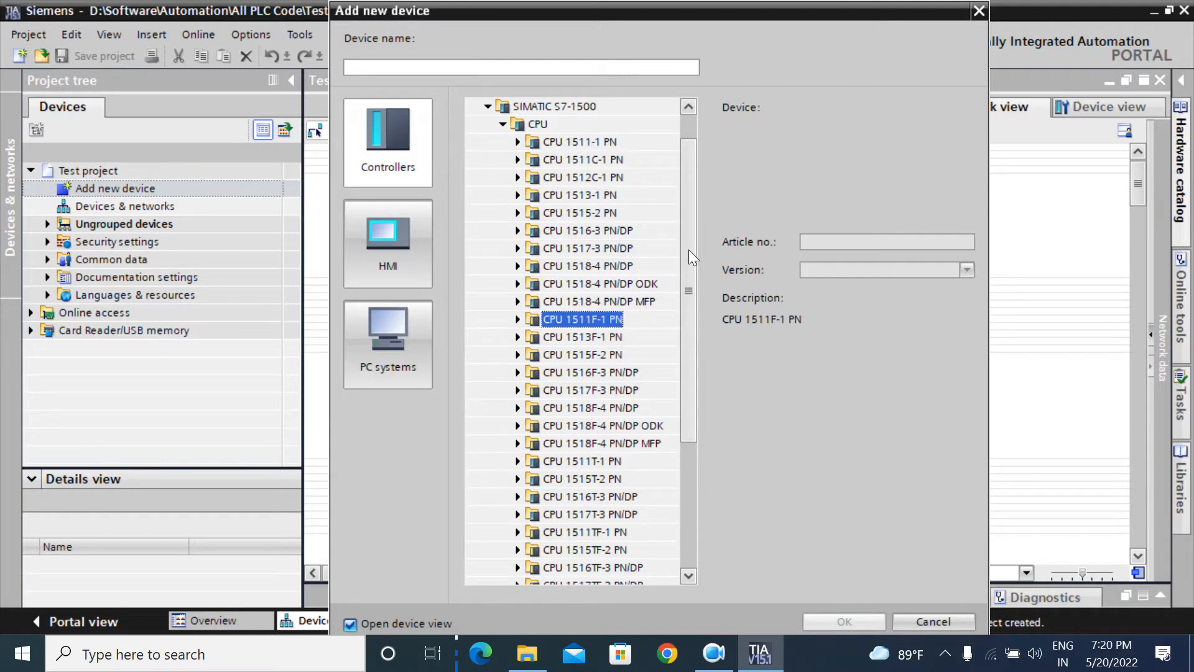
pyautogui.moveTo(689, 254); pyautogui.dragTo(696, 302)
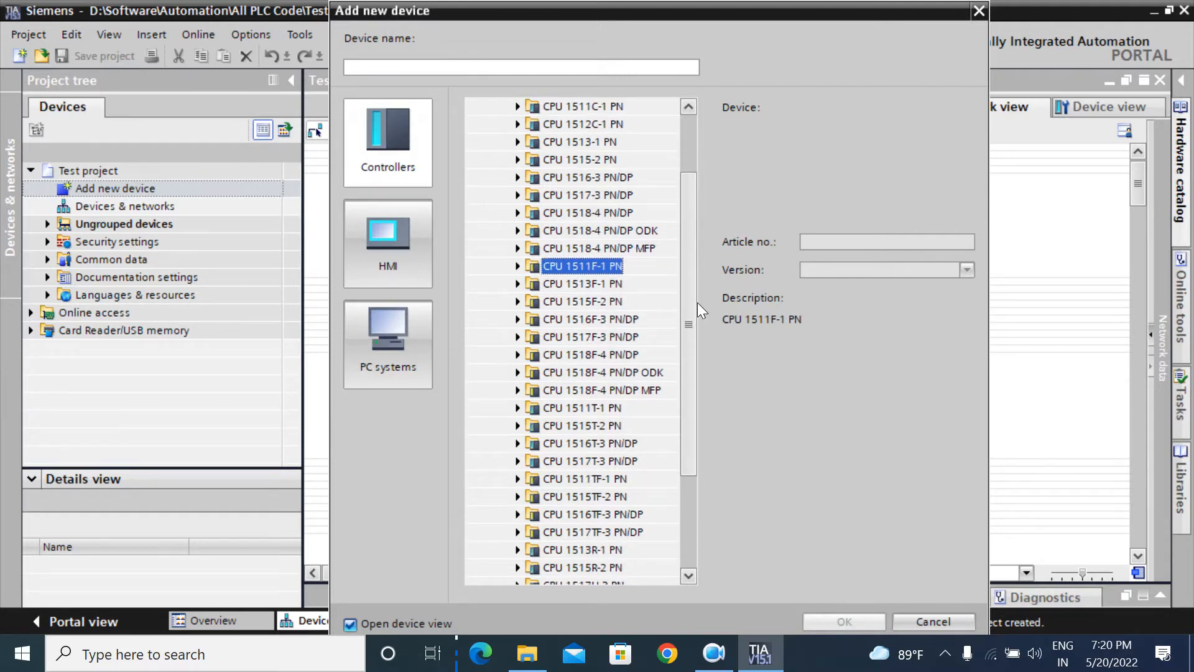
pyautogui.click(596, 410)
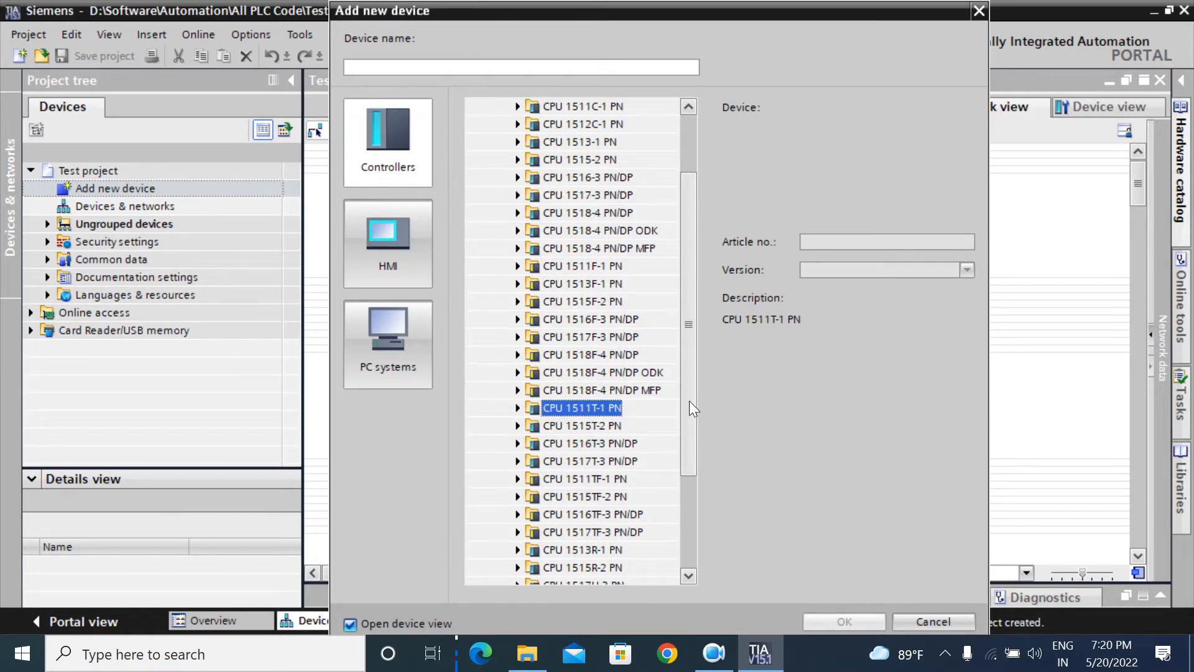
pyautogui.moveTo(689, 400); pyautogui.dragTo(685, 330)
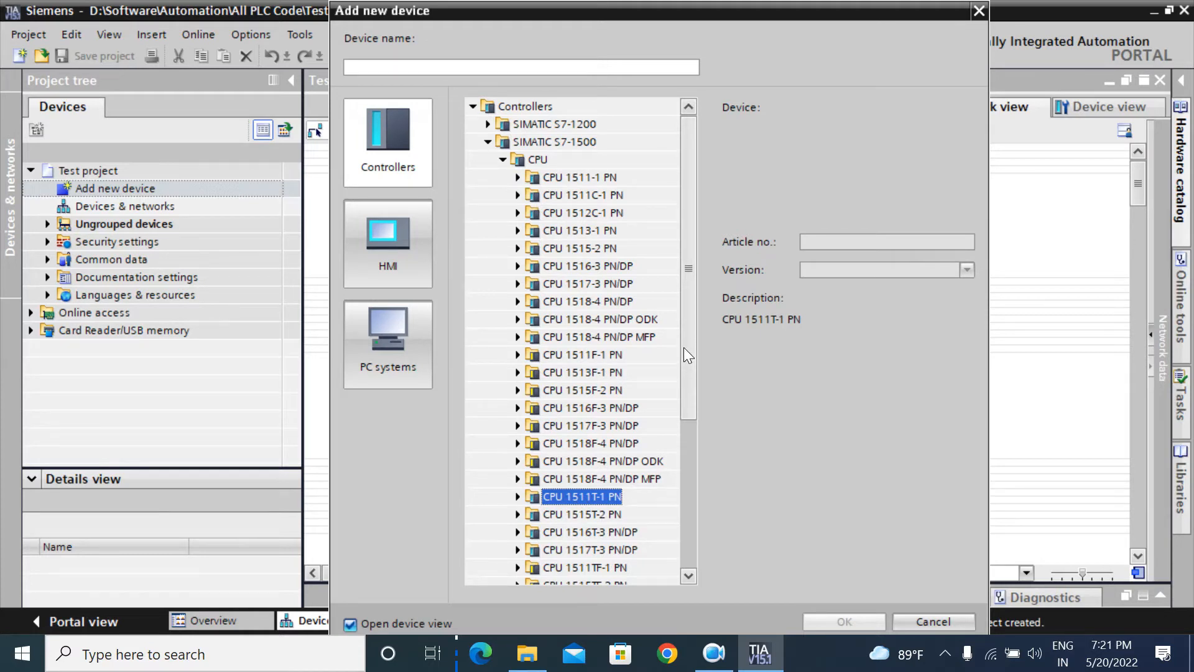
# Step: Compare CPU 1511F/1511C descriptions and preview CPU 1513F-1 PN variant 6ES7 513-1FL00-0AB0
pyautogui.click(560, 354)
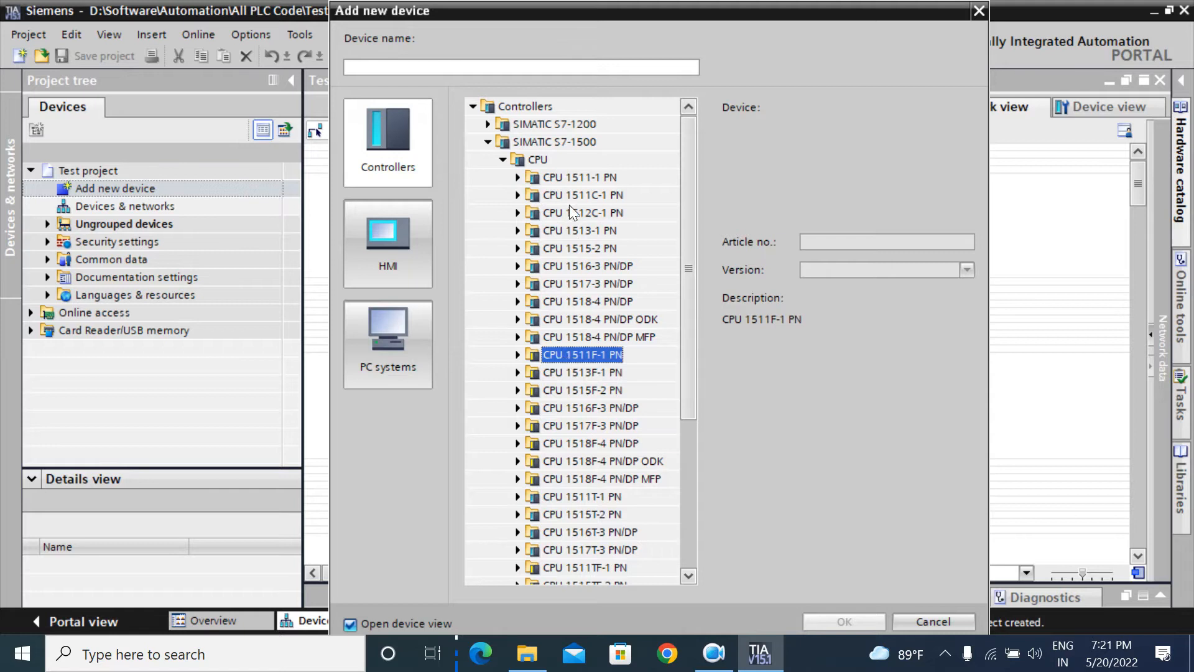
pyautogui.click(588, 194)
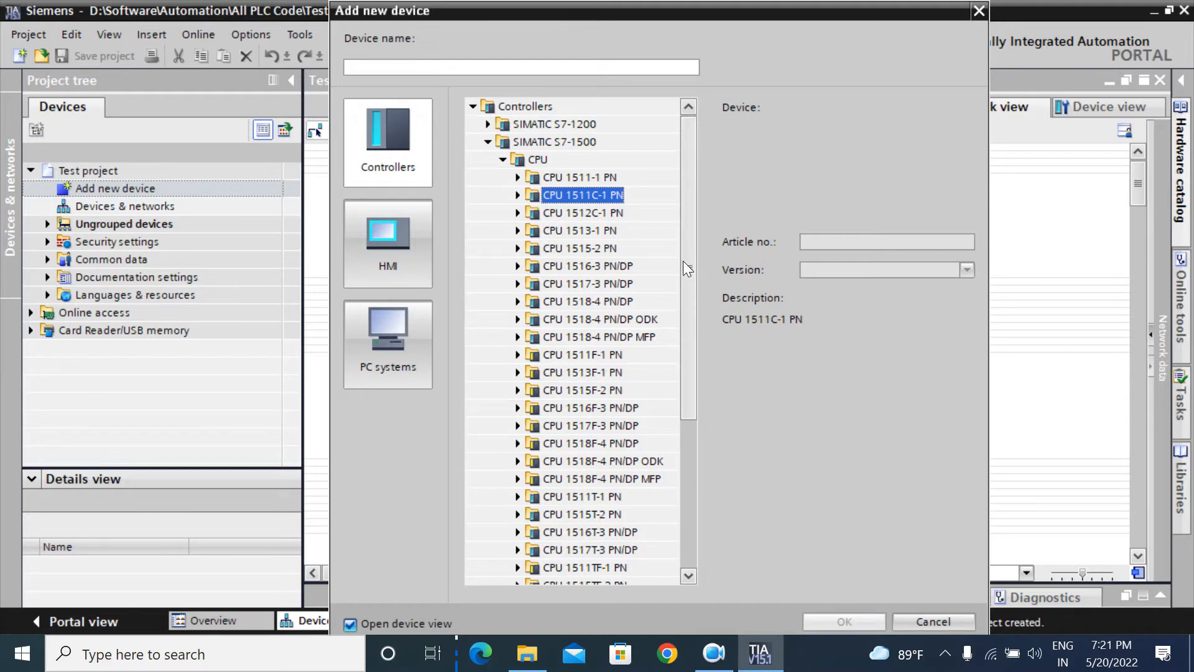
pyautogui.moveTo(683, 260); pyautogui.dragTo(677, 284)
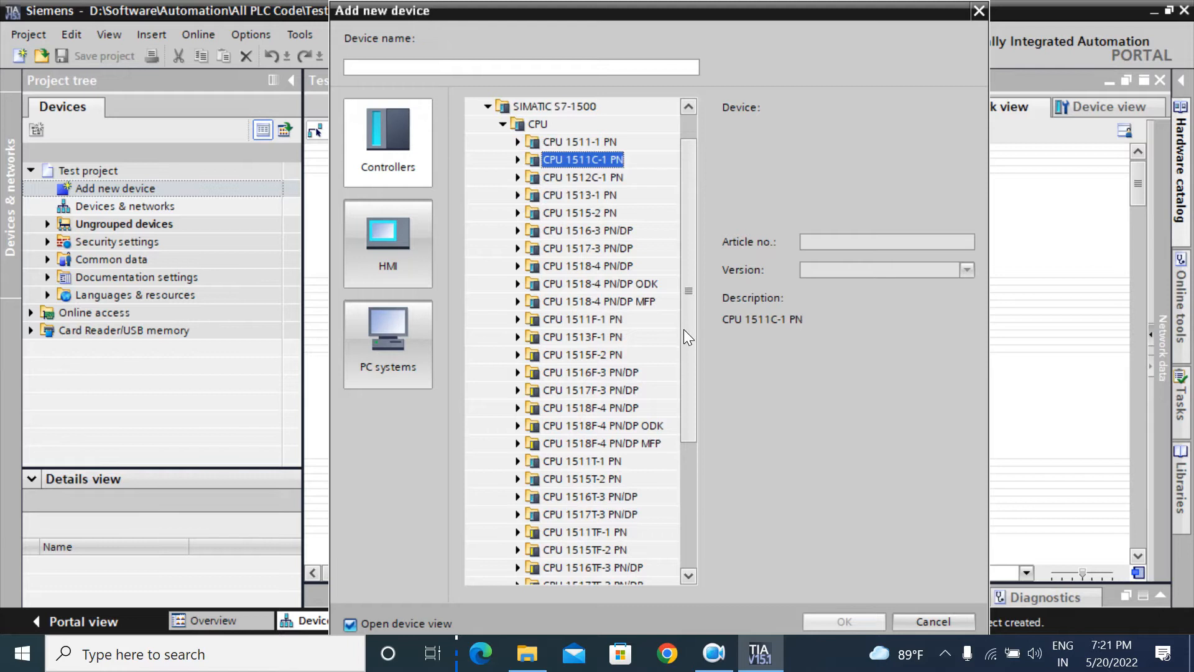
pyautogui.moveTo(685, 330); pyautogui.dragTo(684, 341)
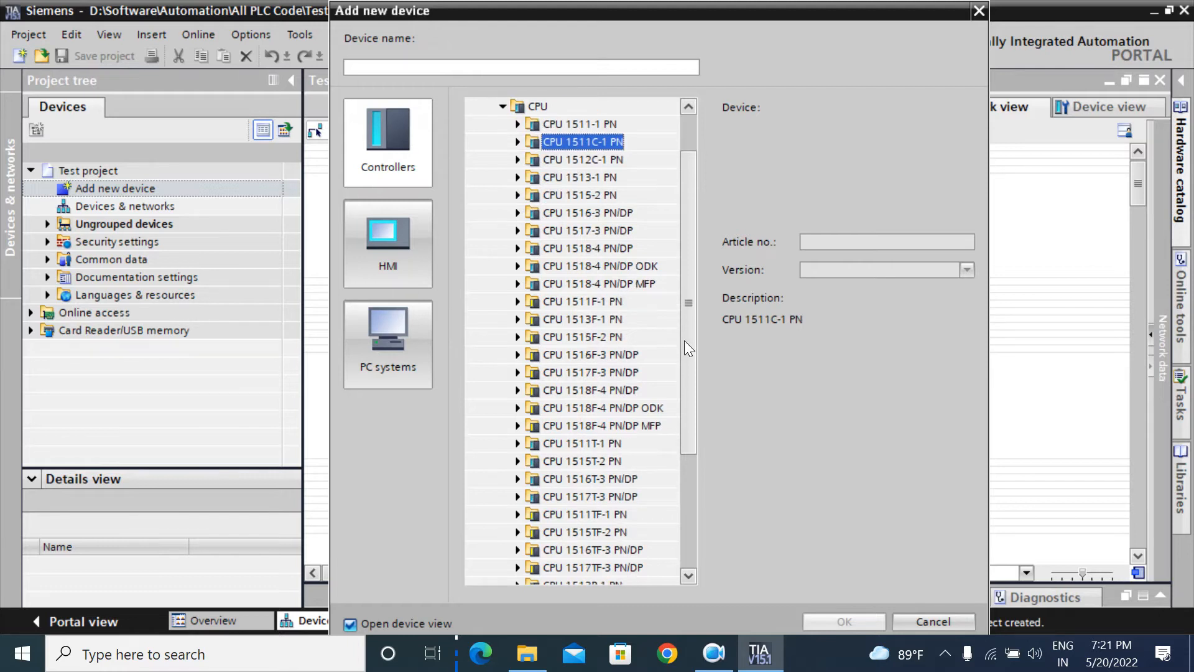
pyautogui.click(517, 319)
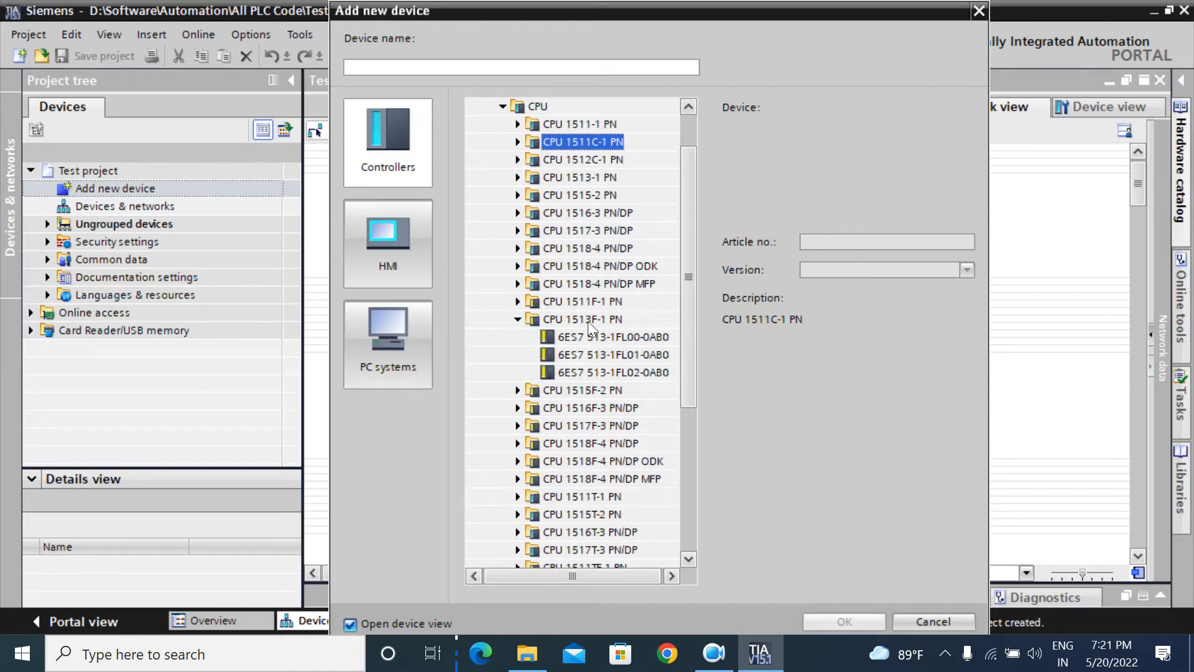
pyautogui.moveTo(688, 346); pyautogui.dragTo(685, 361)
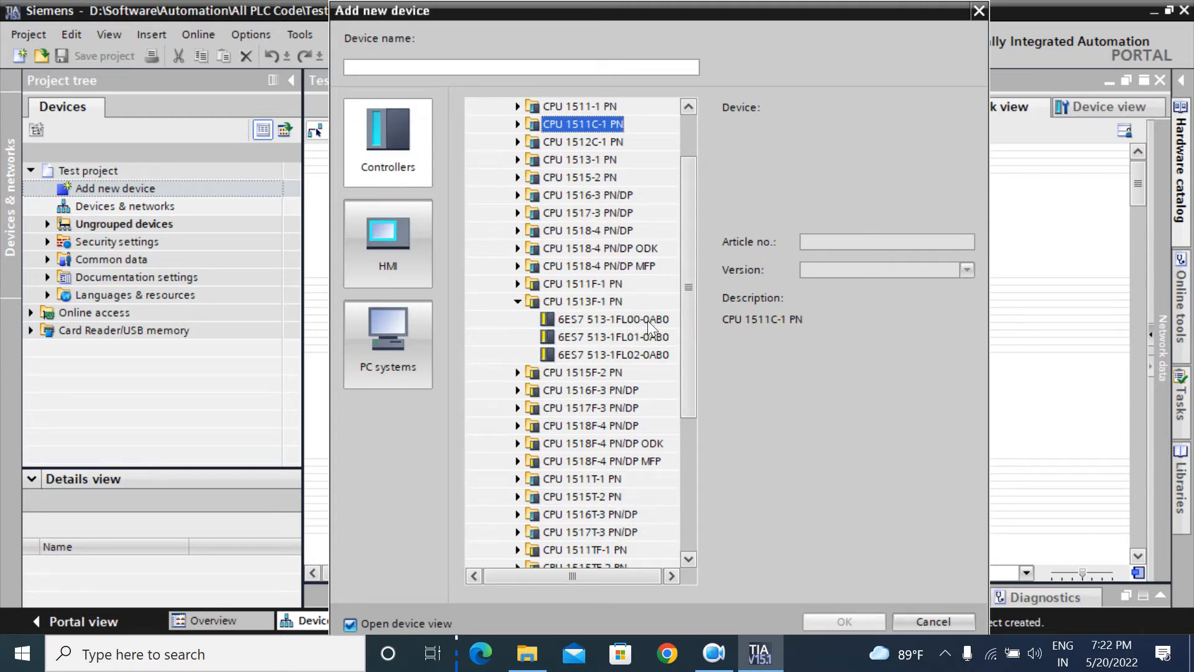
pyautogui.click(629, 319)
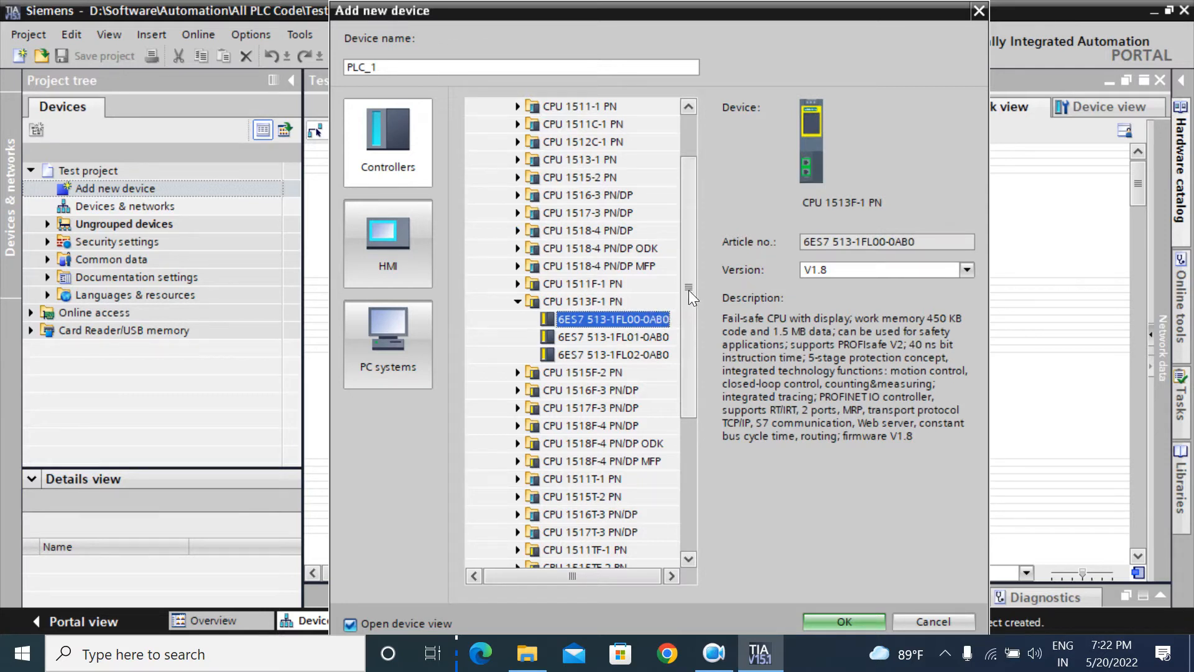
pyautogui.scroll(1, 688, 230)
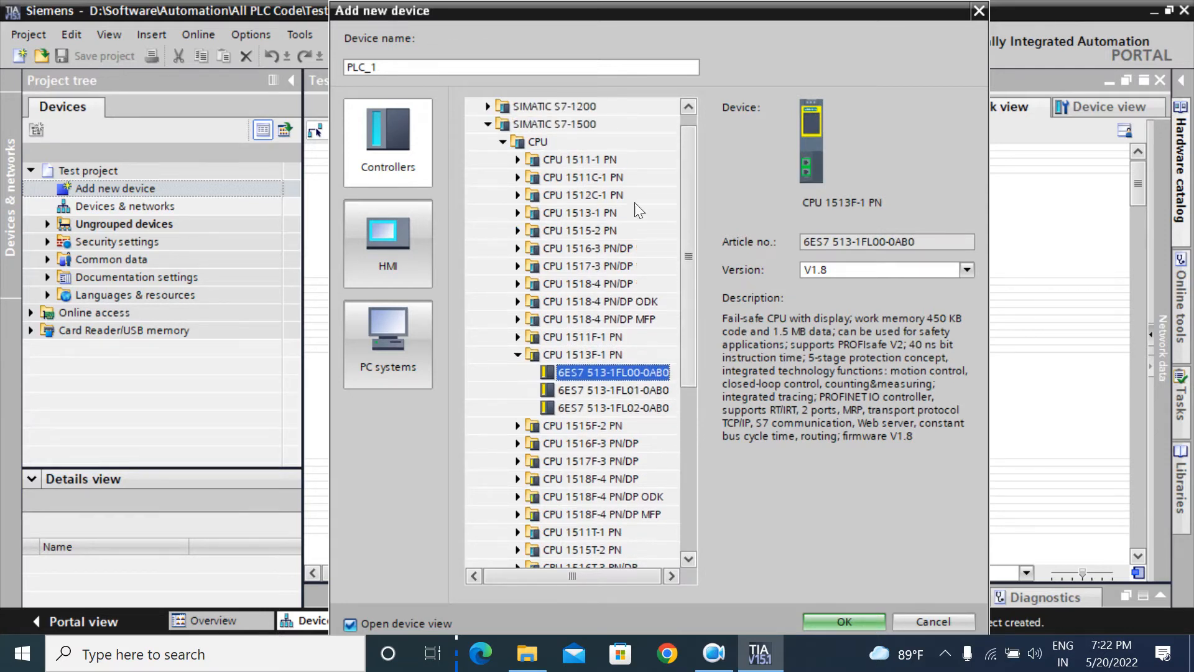
# Step: Preview CPU 1511-1 PN variants 6ES7 511-1AK00-0AB0 and 6ES7 511-1AK01-0AB0 (V2.6)
pyautogui.click(516, 158)
pyautogui.click(573, 180)
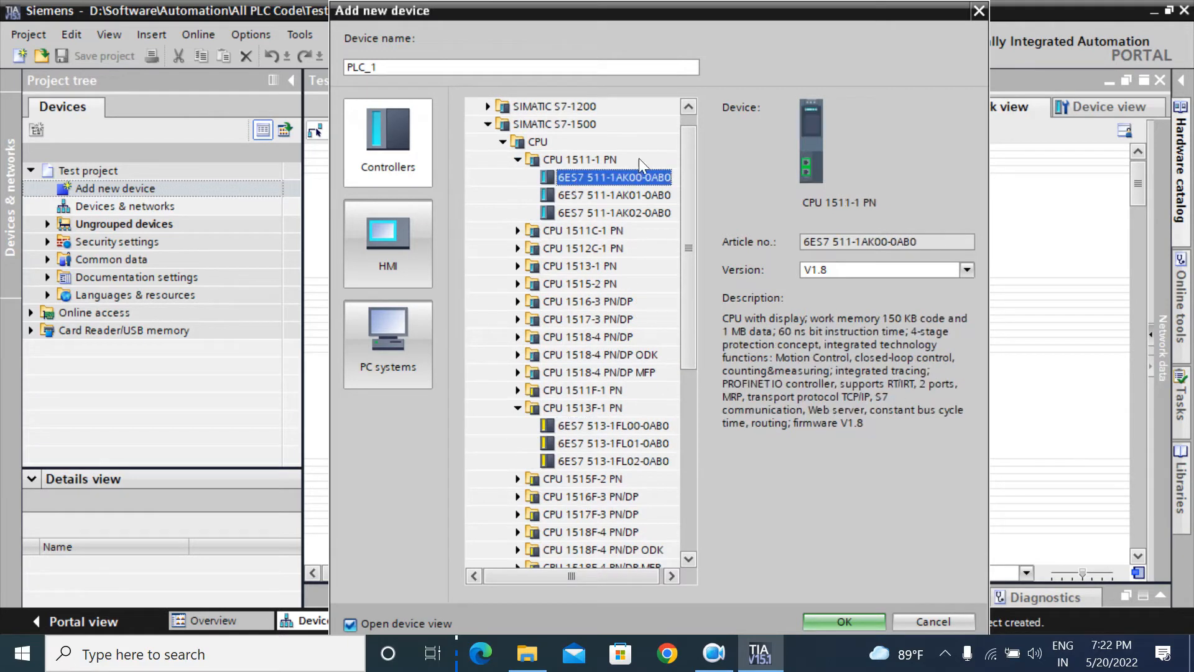
pyautogui.click(624, 195)
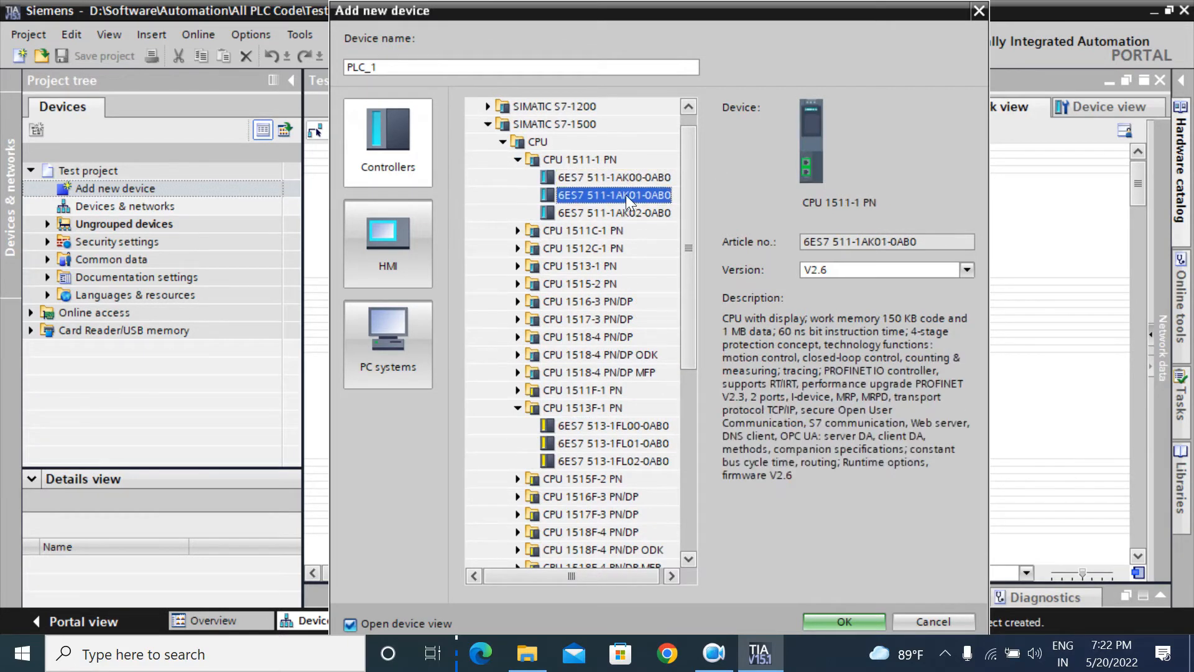
pyautogui.click(519, 160)
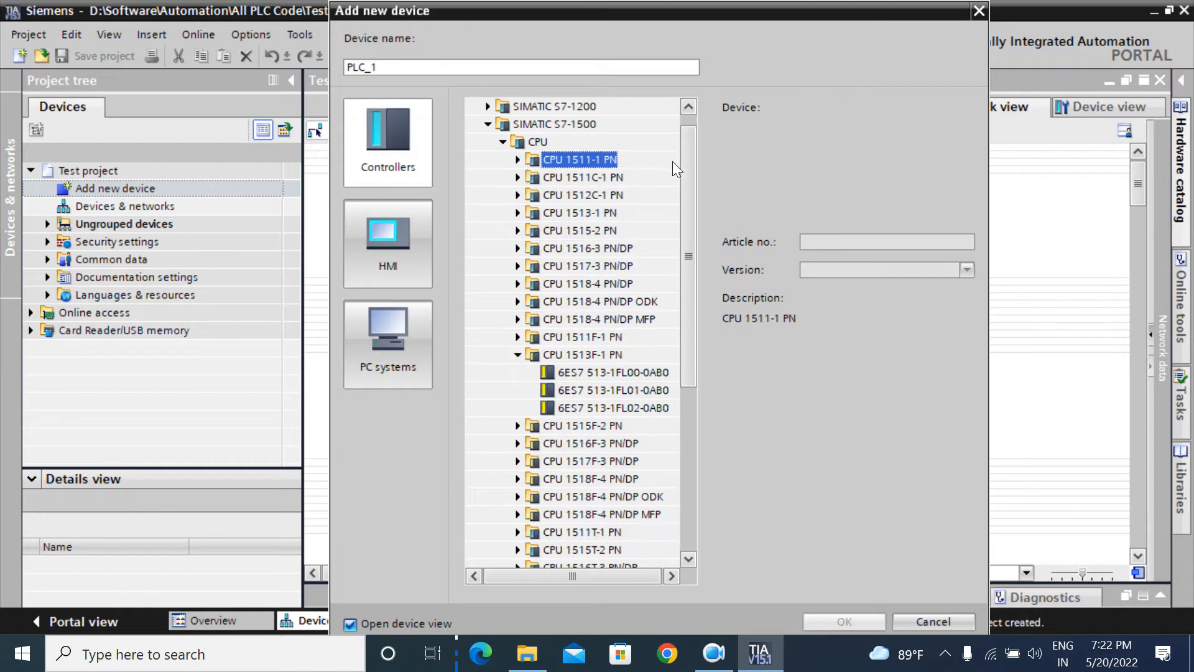
pyautogui.moveTo(694, 166); pyautogui.dragTo(691, 254)
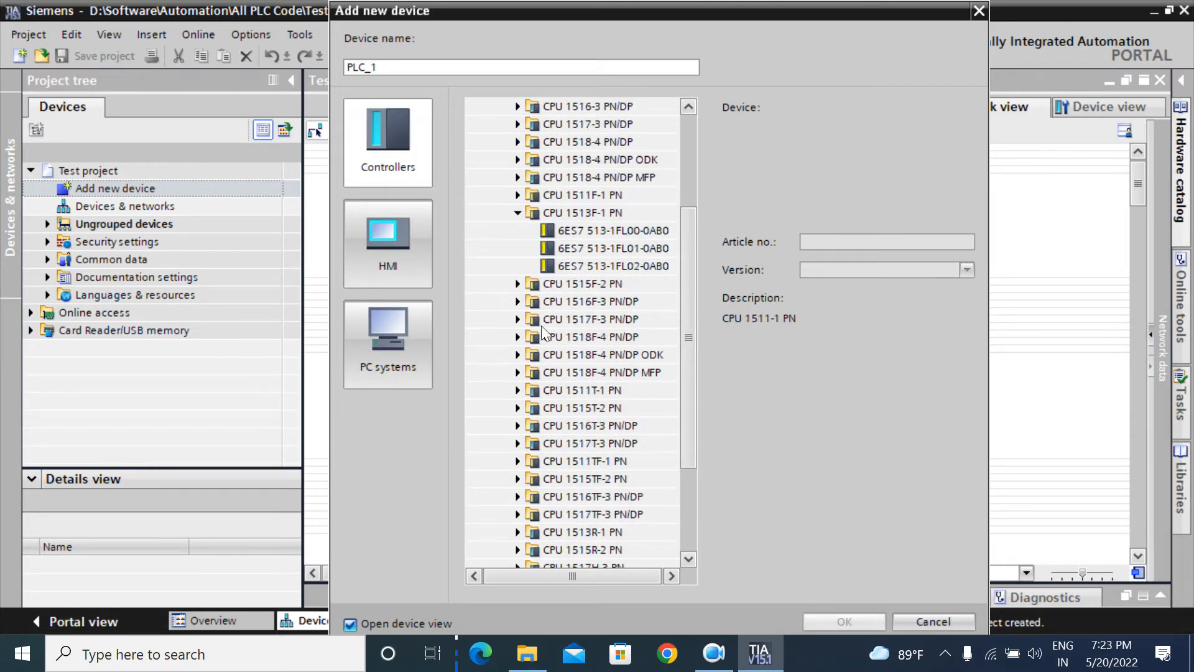
# Step: Add CPU 1516F-3 PN/DP, article 6ES7 516-3FN00-0AB0 version V1.8, as PLC_1
pyautogui.click(517, 301)
pyautogui.click(516, 355)
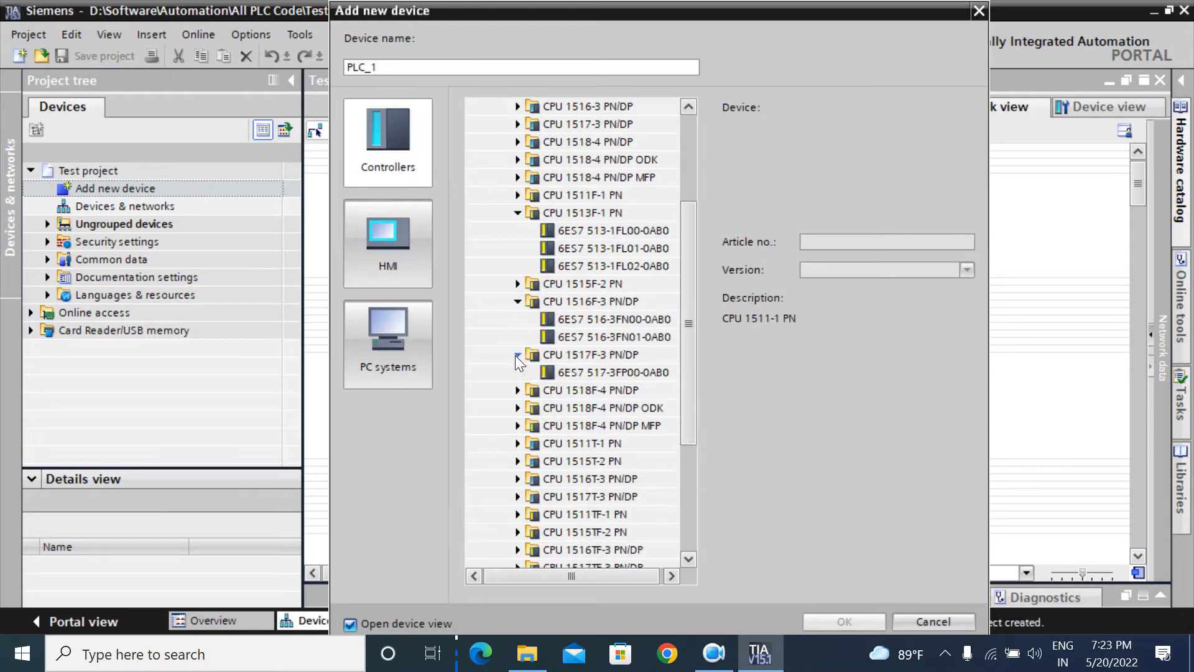
pyautogui.click(616, 319)
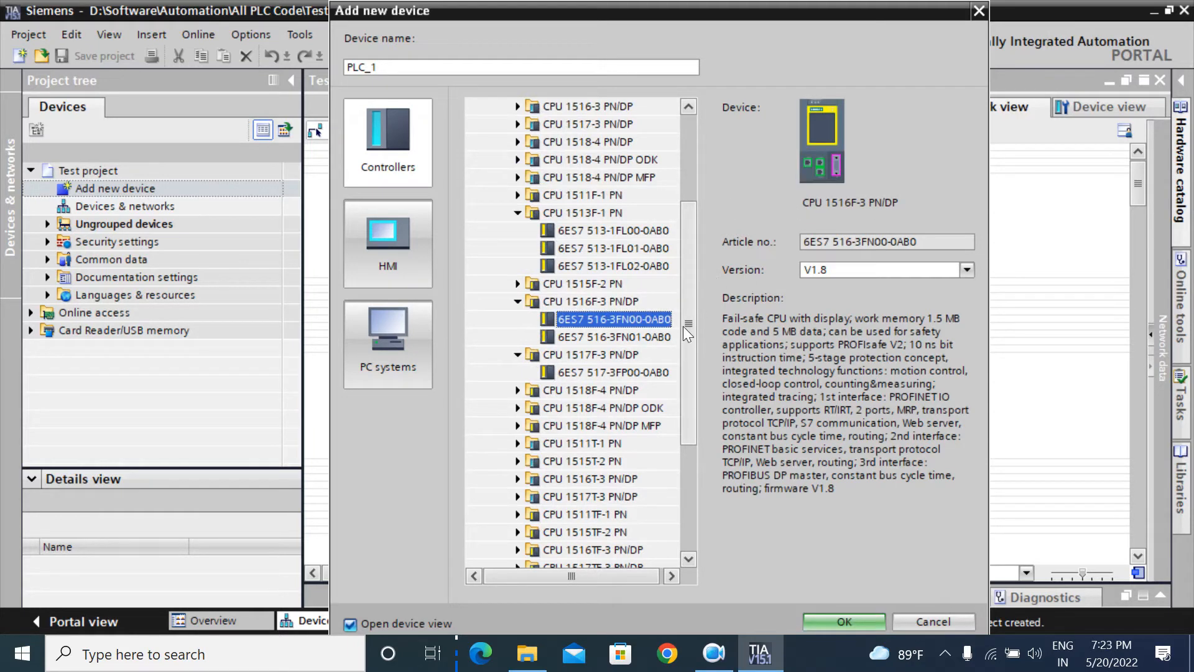
pyautogui.click(675, 576)
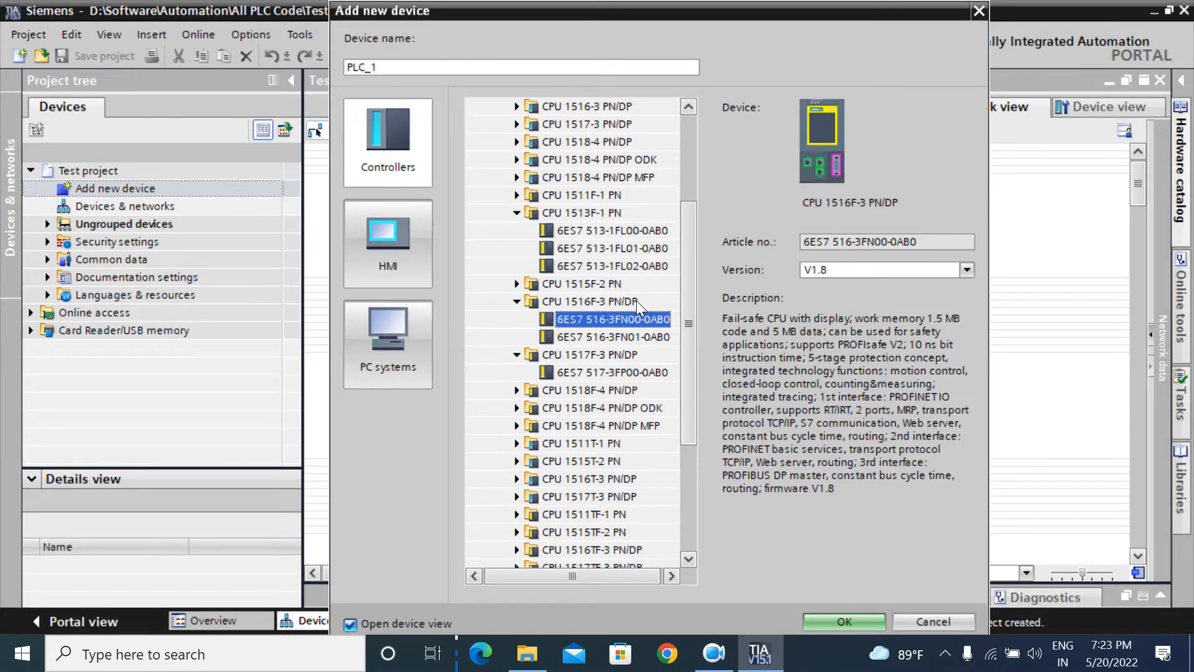
pyautogui.click(609, 301)
pyautogui.scroll(1, 622, 301)
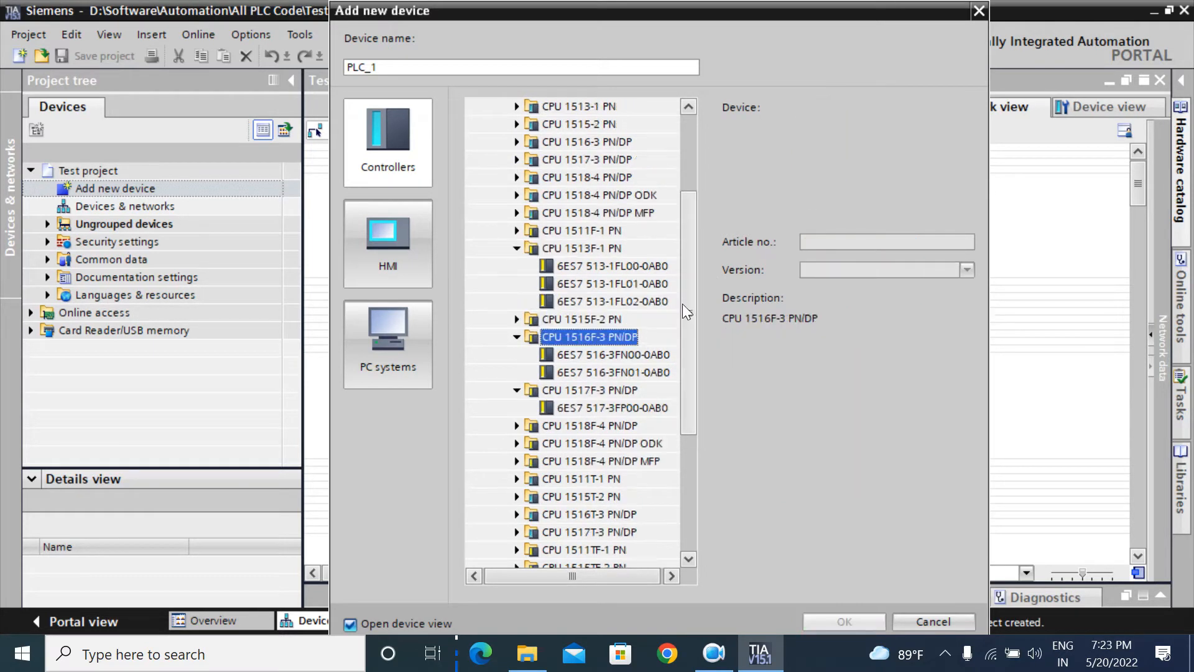
pyautogui.click(624, 356)
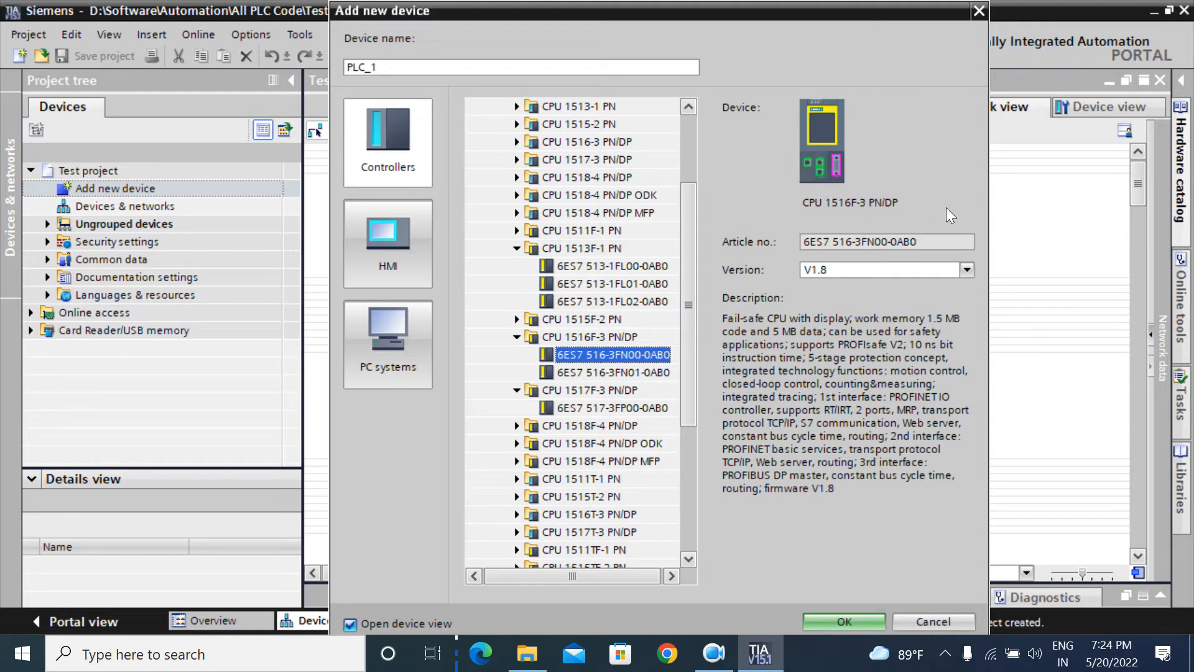
pyautogui.click(838, 621)
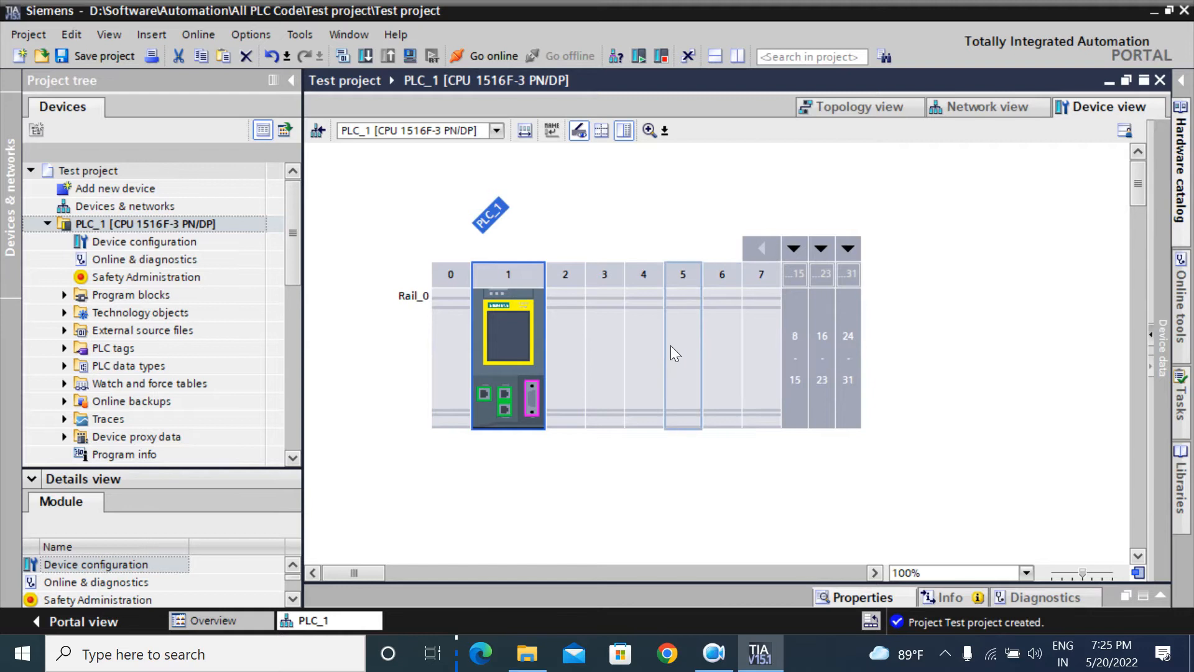
pyautogui.click(816, 263)
pyautogui.click(816, 263)
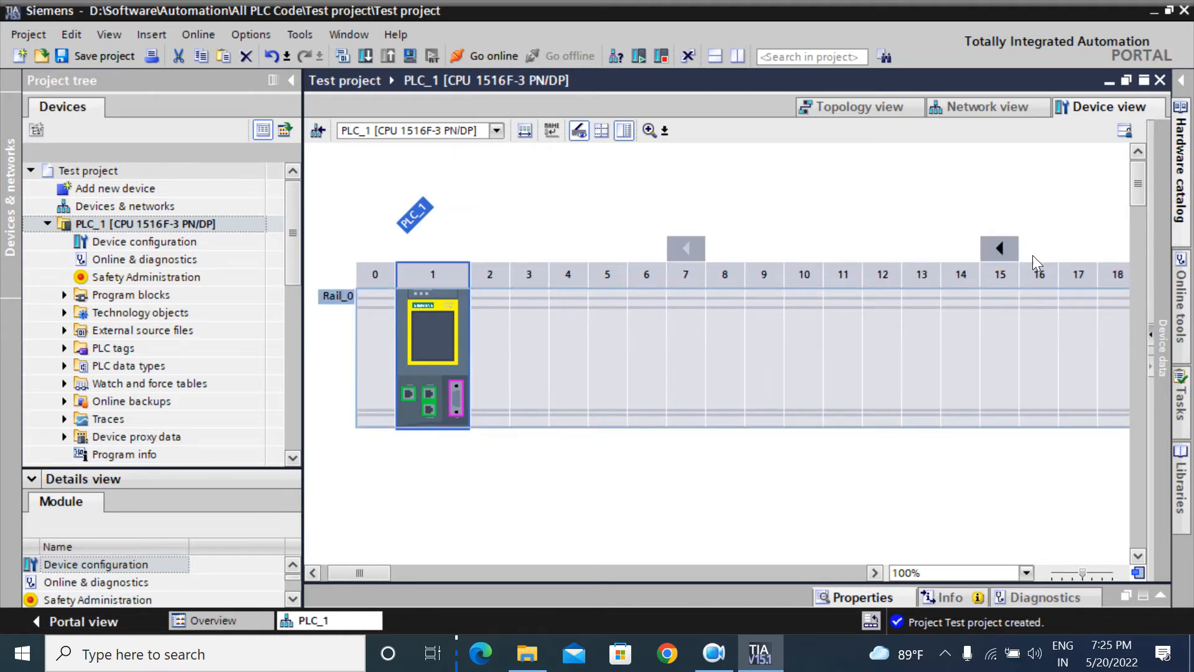
pyautogui.click(1003, 254)
pyautogui.click(1027, 249)
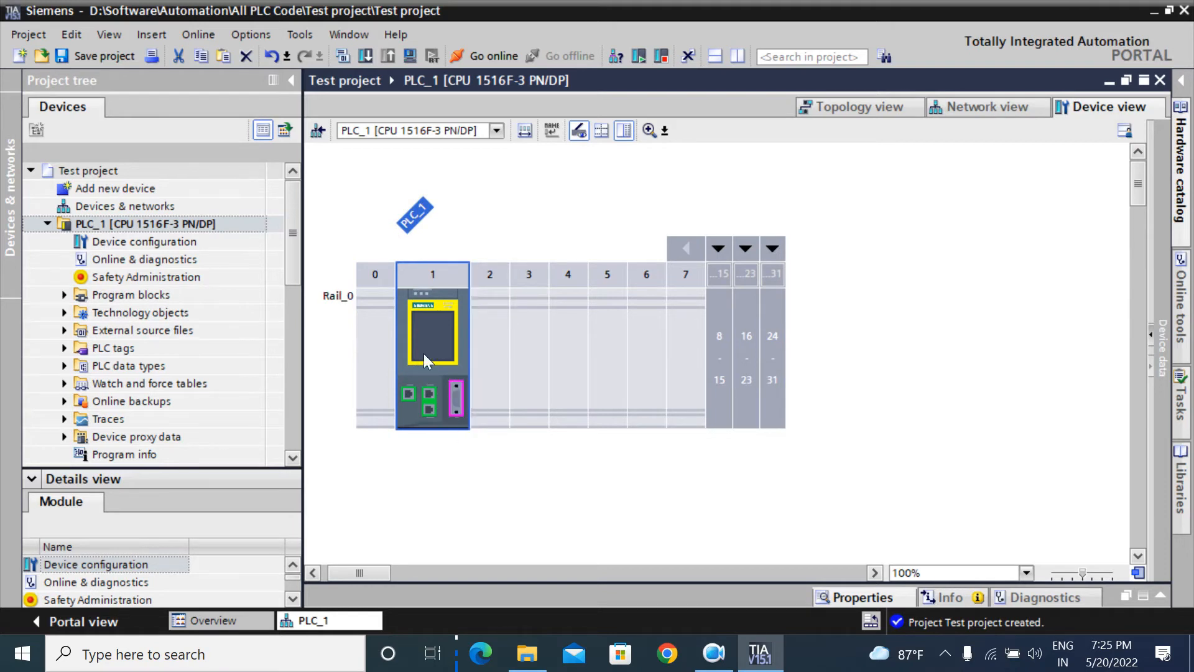
# Step: Open PLC_1's CPU properties and scroll the General tree to System and clock memory
pyautogui.doubleClick(442, 296)
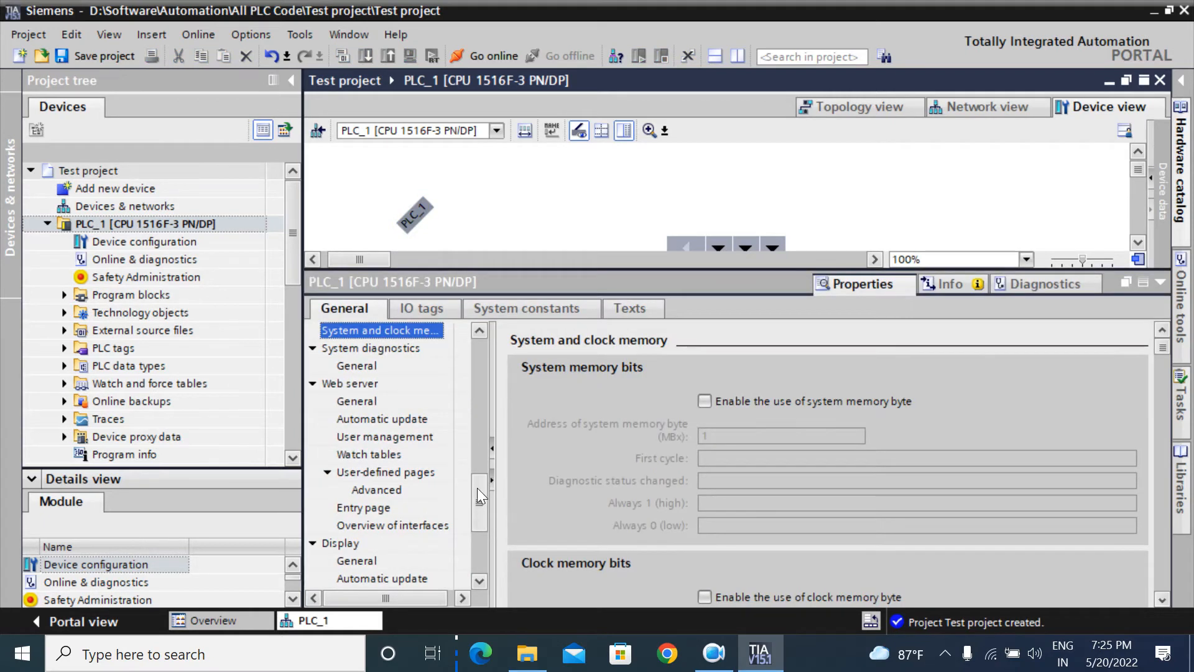
pyautogui.moveTo(476, 491); pyautogui.dragTo(481, 347)
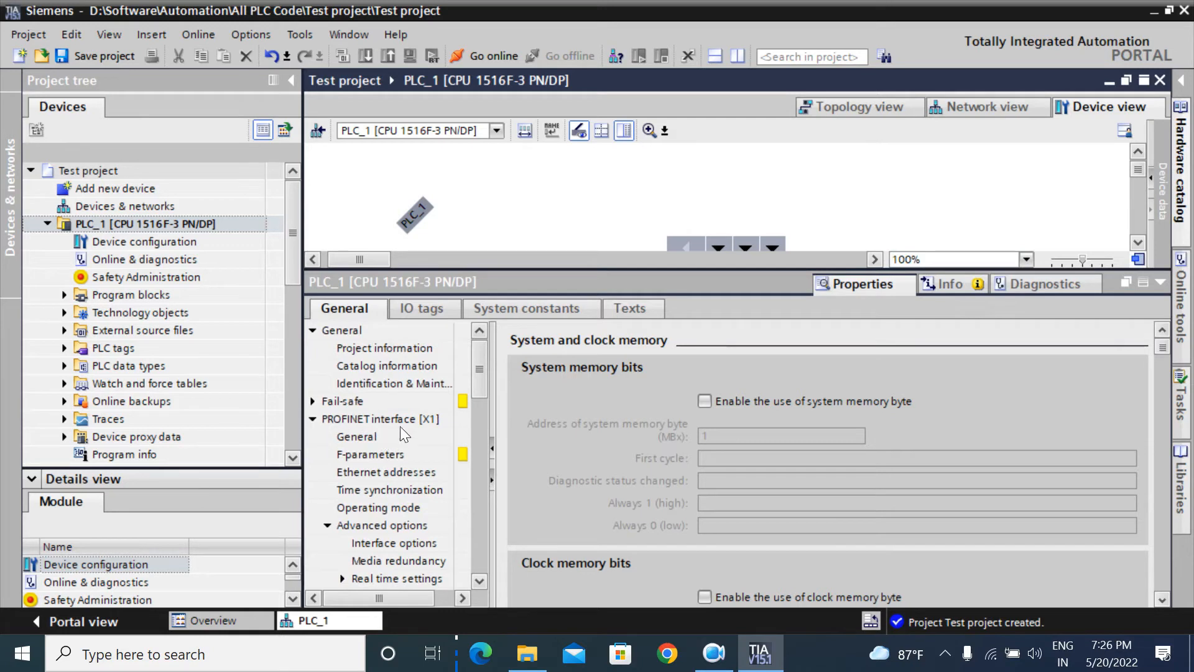
# Step: Check F-activation, F-parameters and the F-destination address limit, then show PROFINET interface [X1]
pyautogui.click(312, 401)
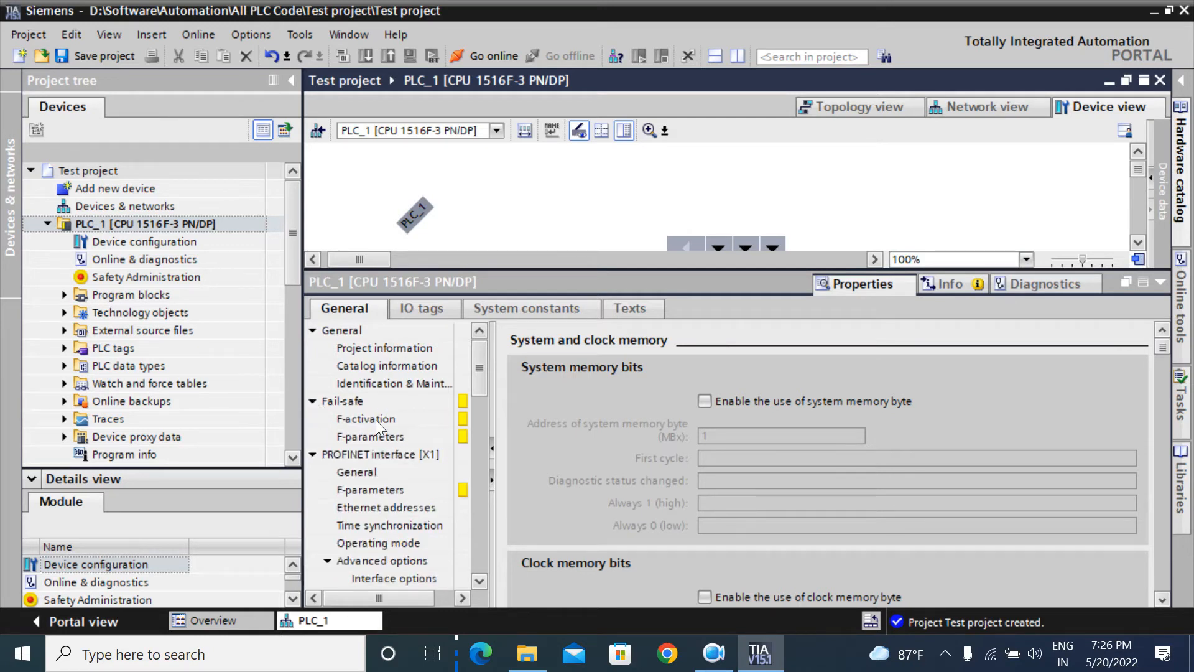
pyautogui.click(367, 420)
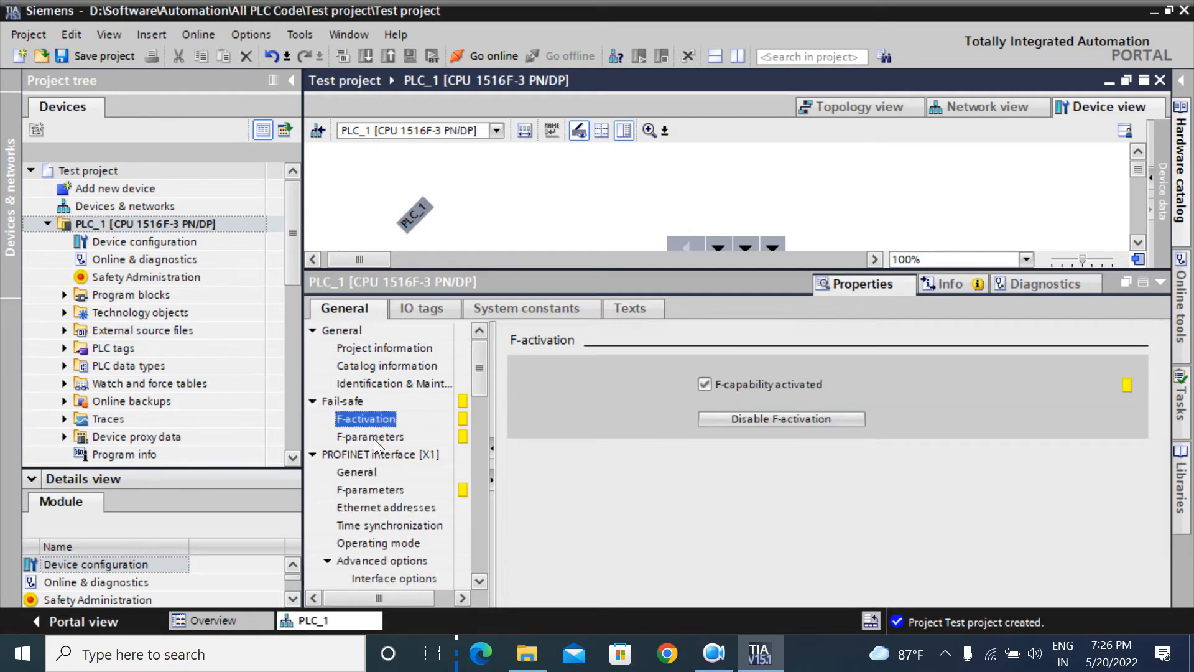
pyautogui.click(375, 438)
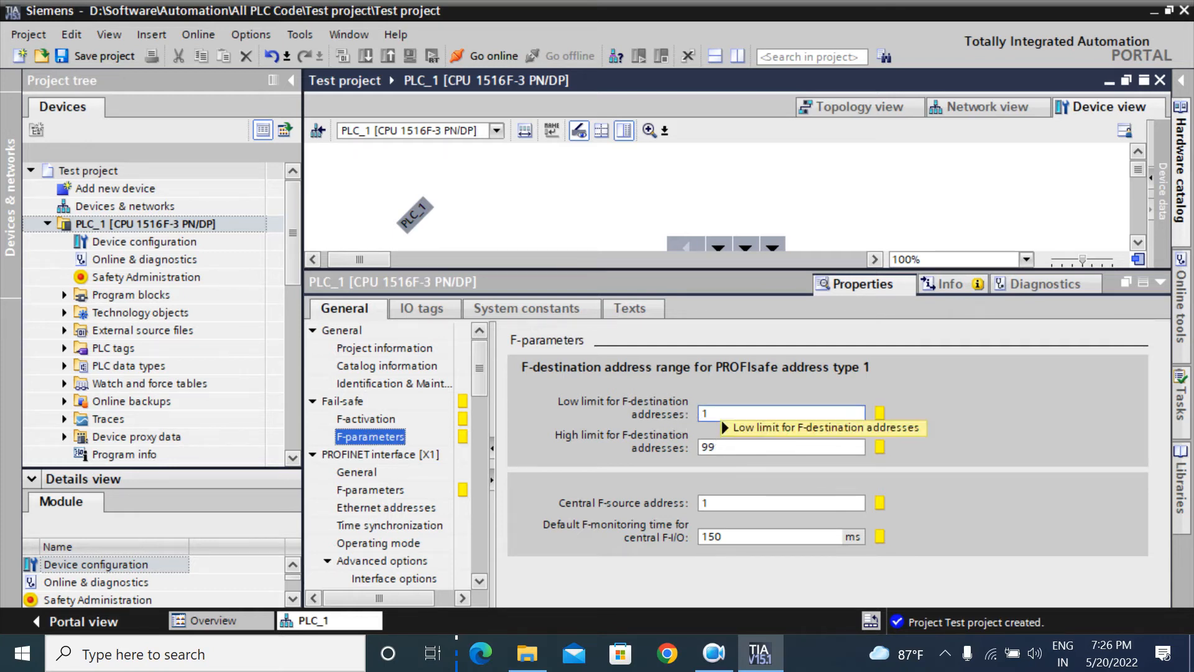
pyautogui.click(741, 447)
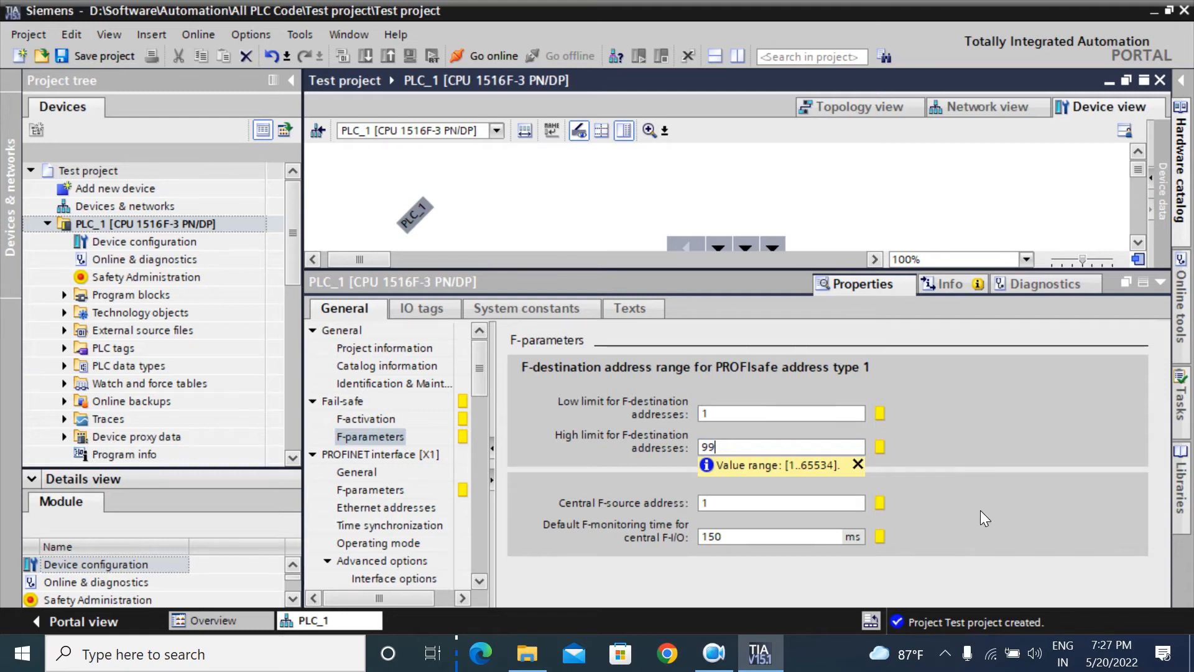
pyautogui.click(353, 457)
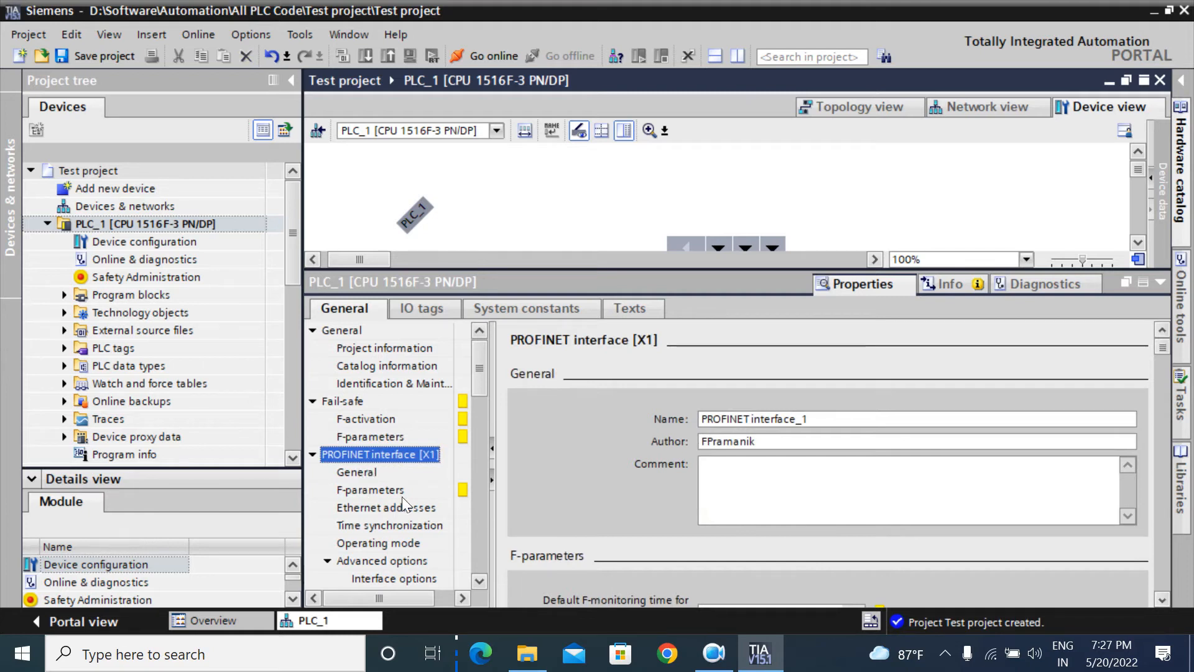
# Step: Show X1's Ethernet addresses and check IP 192.168.0.1 with mask 255.255.255.0
pyautogui.moveTo(483, 379); pyautogui.dragTo(483, 390)
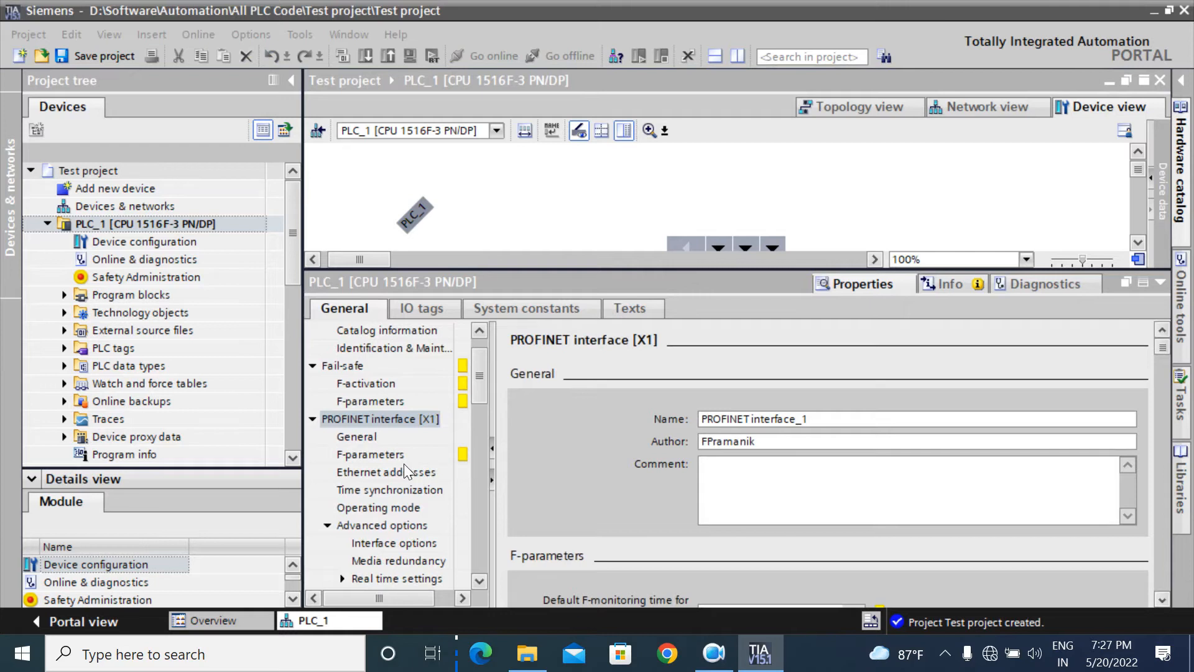
pyautogui.click(379, 474)
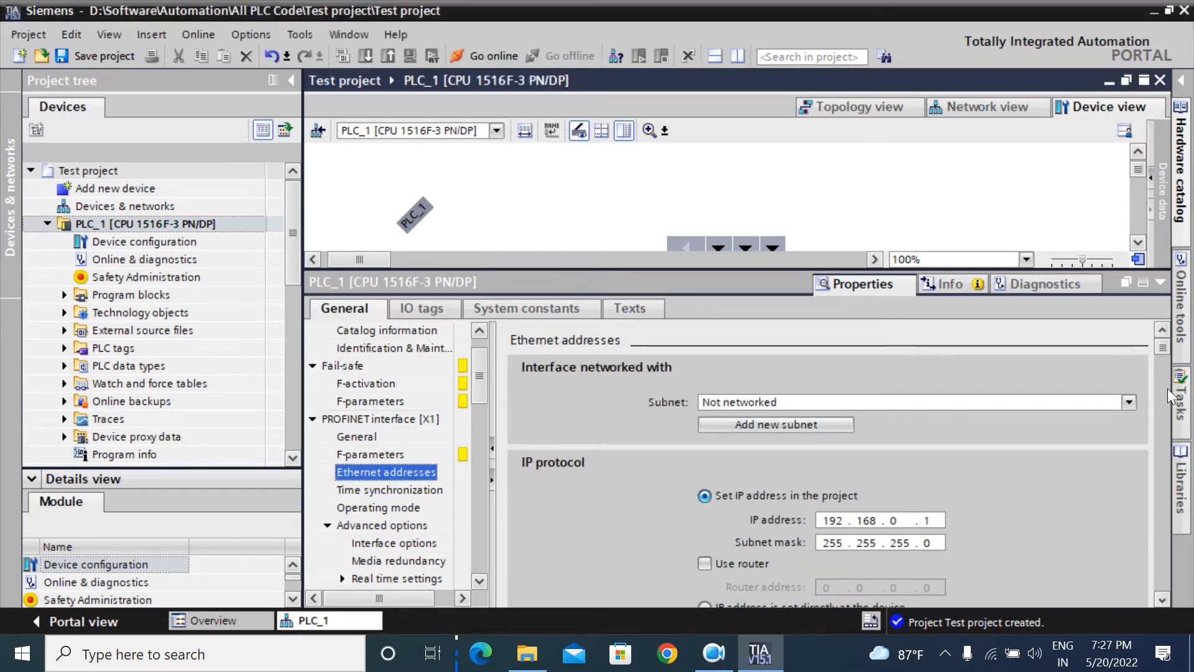
pyautogui.click(1163, 602)
pyautogui.click(1163, 601)
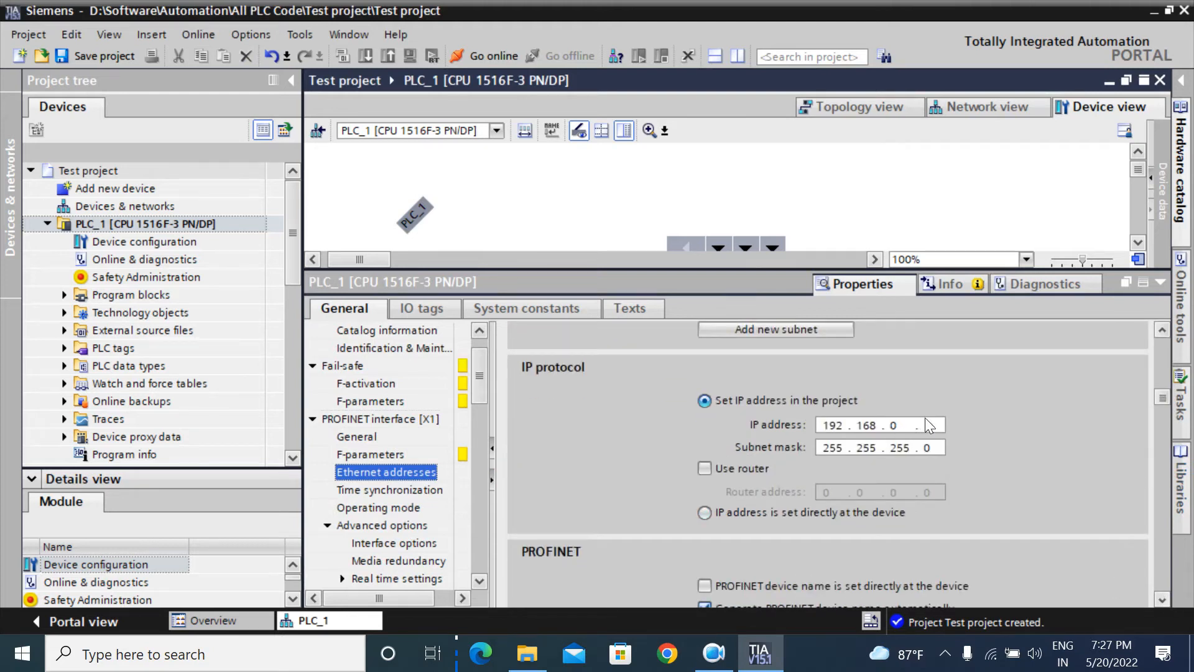
pyautogui.click(871, 429)
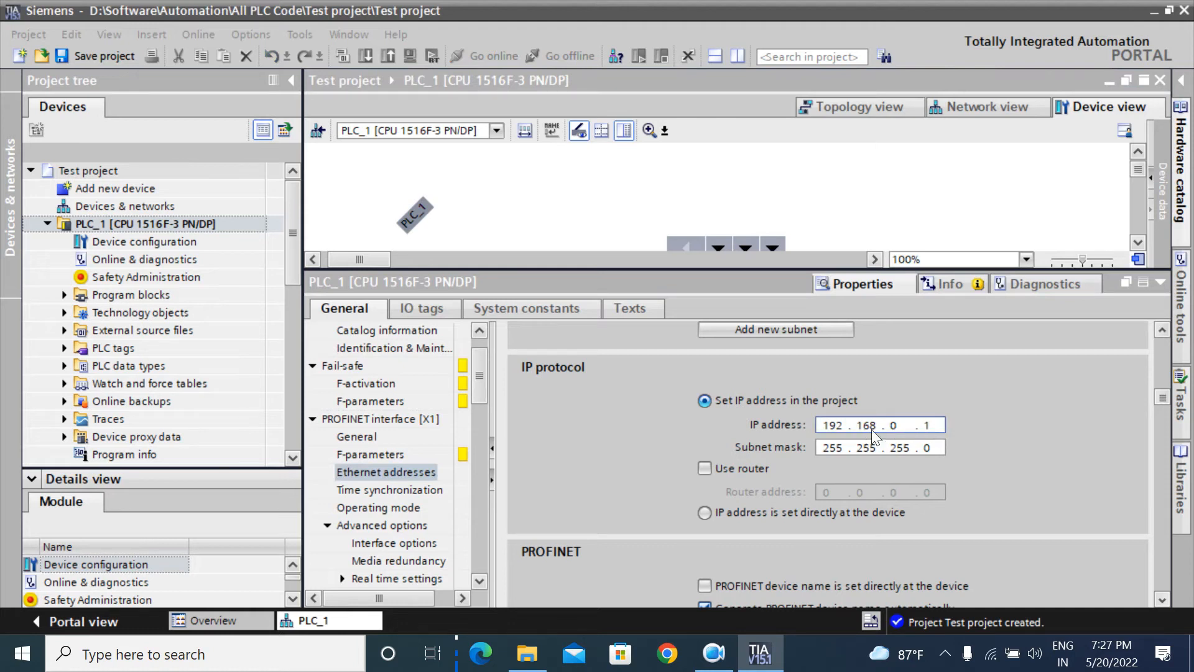
pyautogui.click(934, 428)
pyautogui.click(1161, 332)
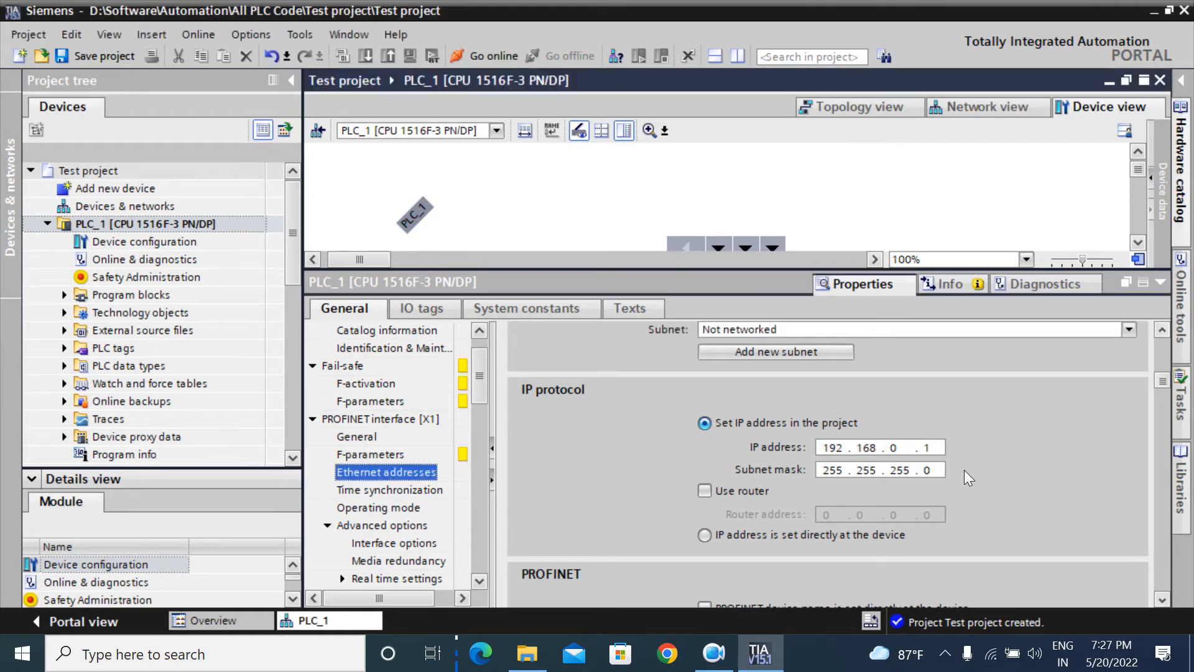
pyautogui.click(1162, 330)
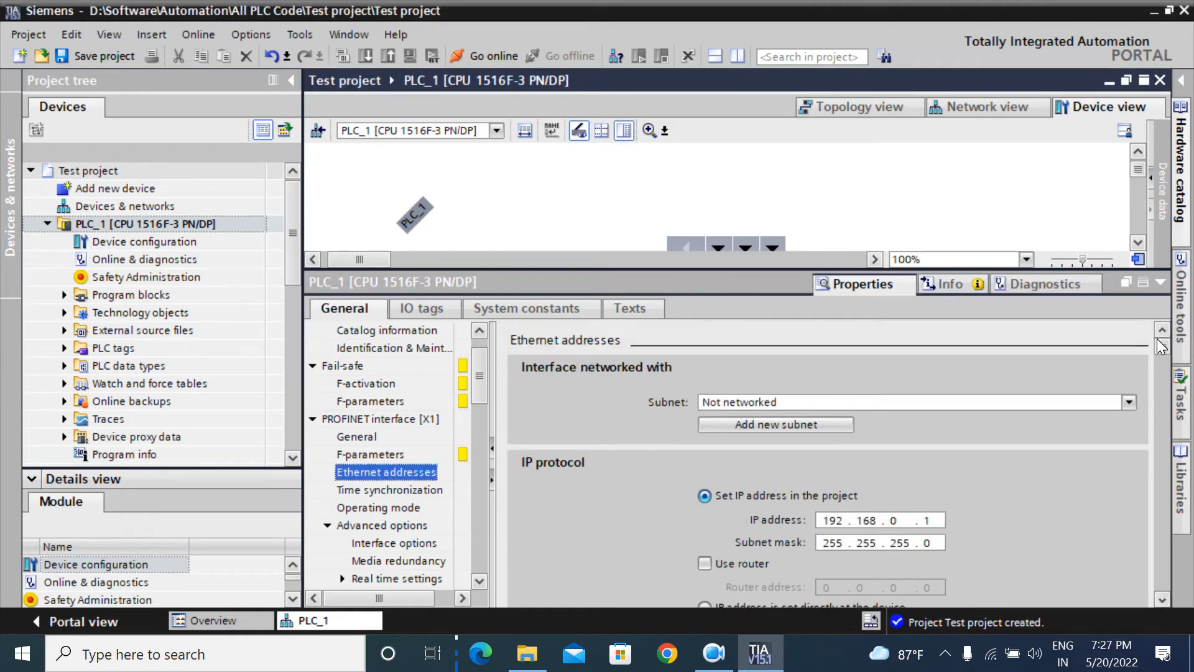
pyautogui.click(1162, 599)
pyautogui.click(1162, 330)
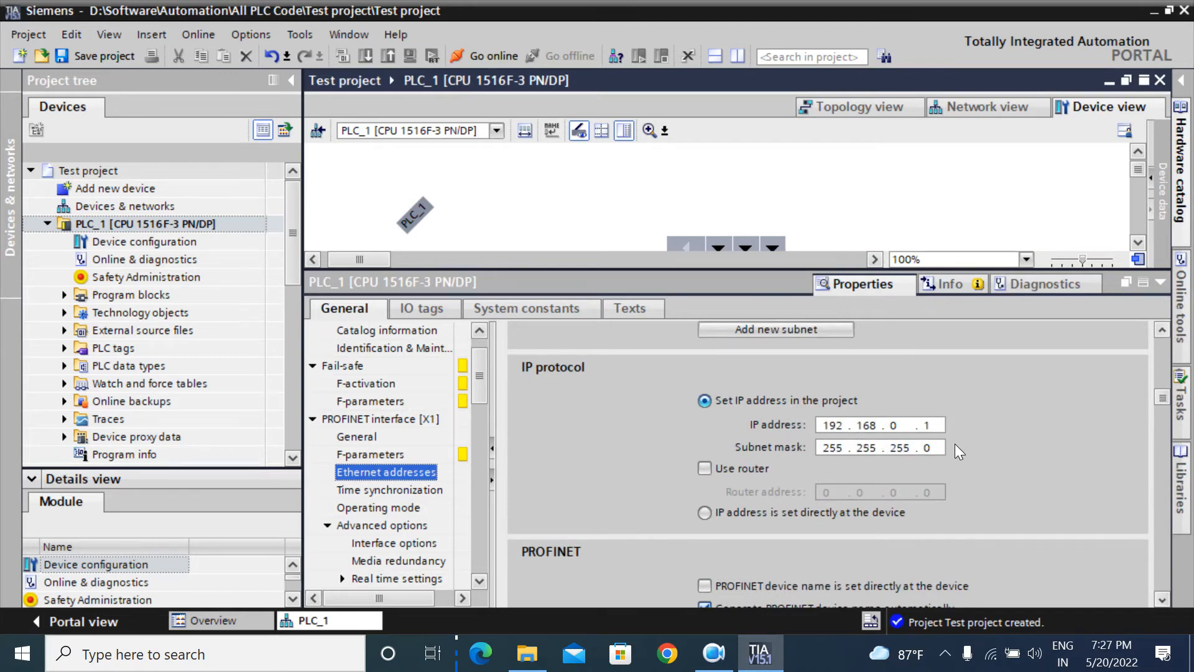
pyautogui.click(1163, 336)
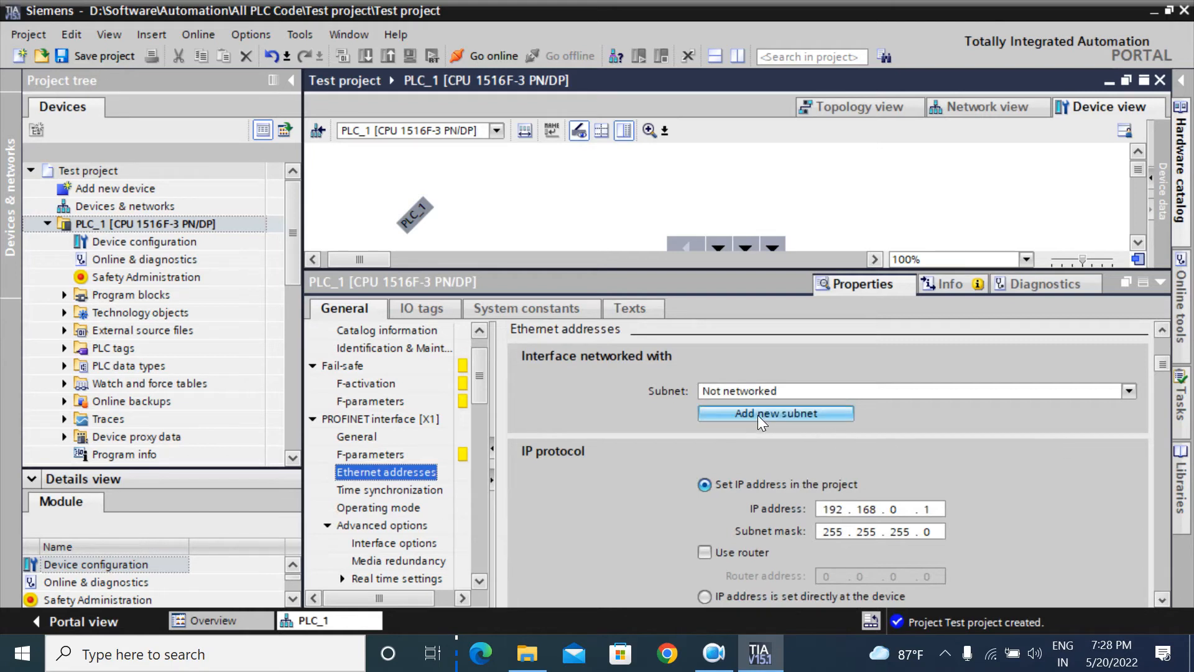
pyautogui.click(811, 417)
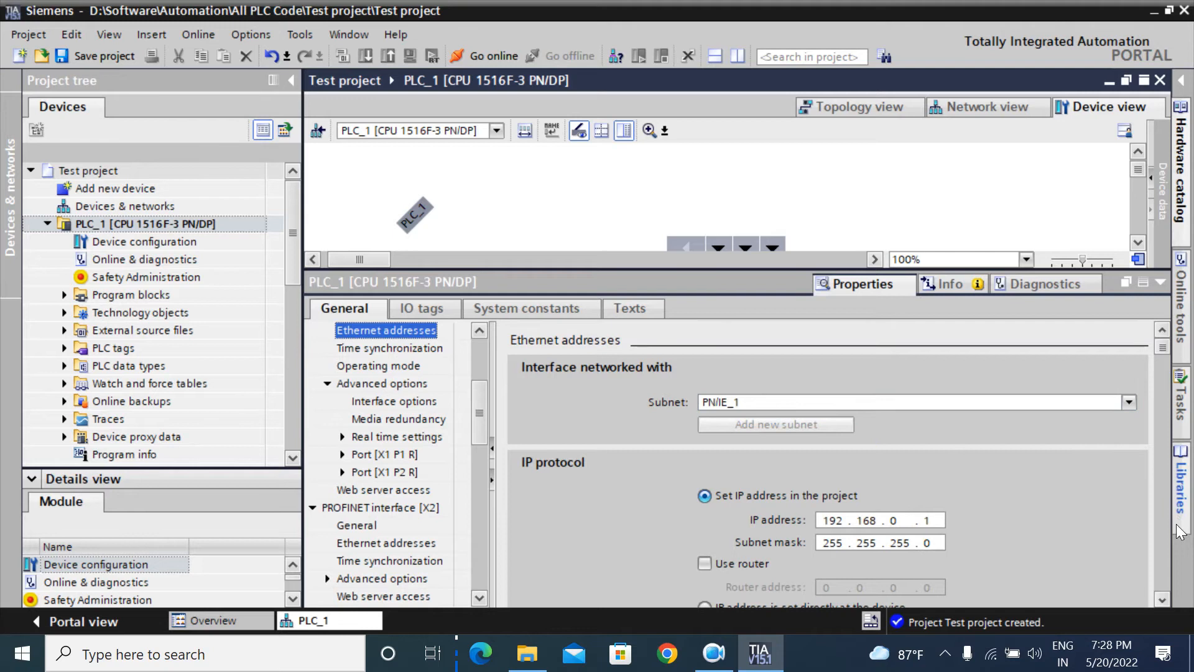
pyautogui.scroll(-5, 1159, 599)
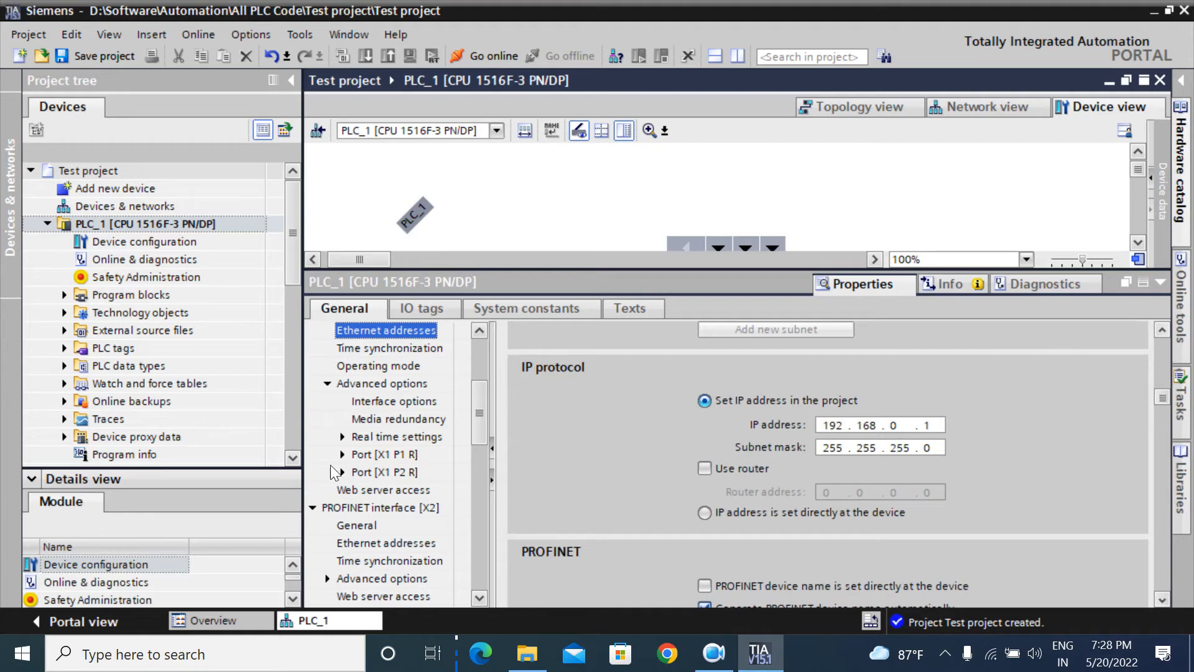
pyautogui.scroll(-5, 1160, 601)
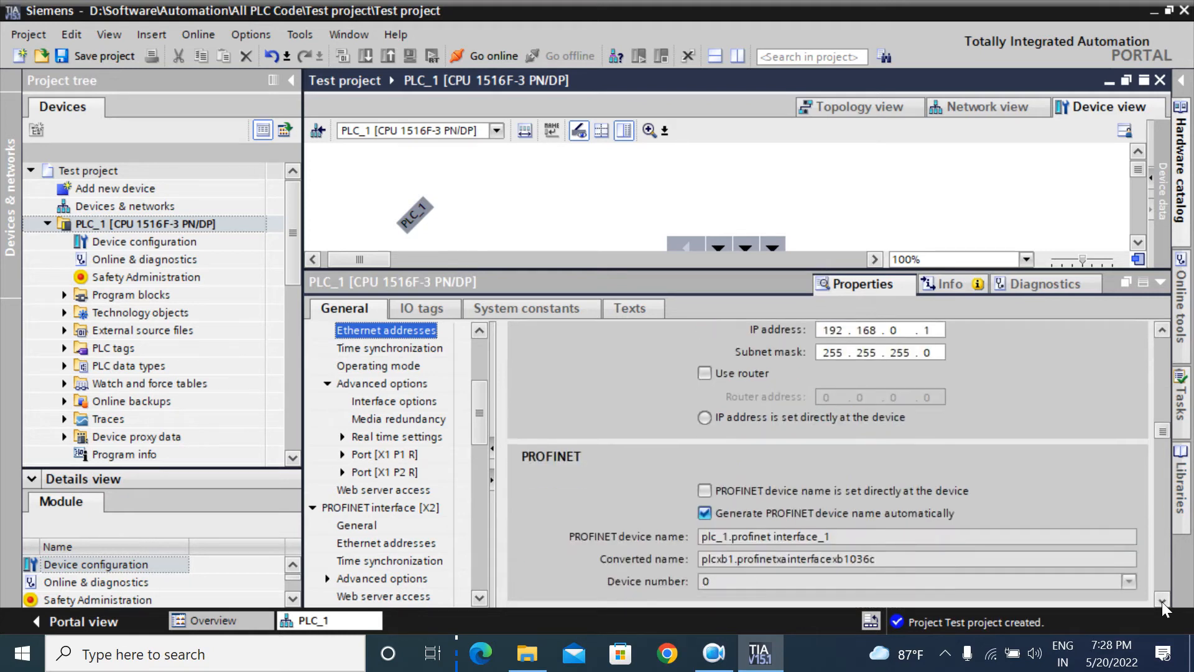
pyautogui.scroll(-2, 1162, 602)
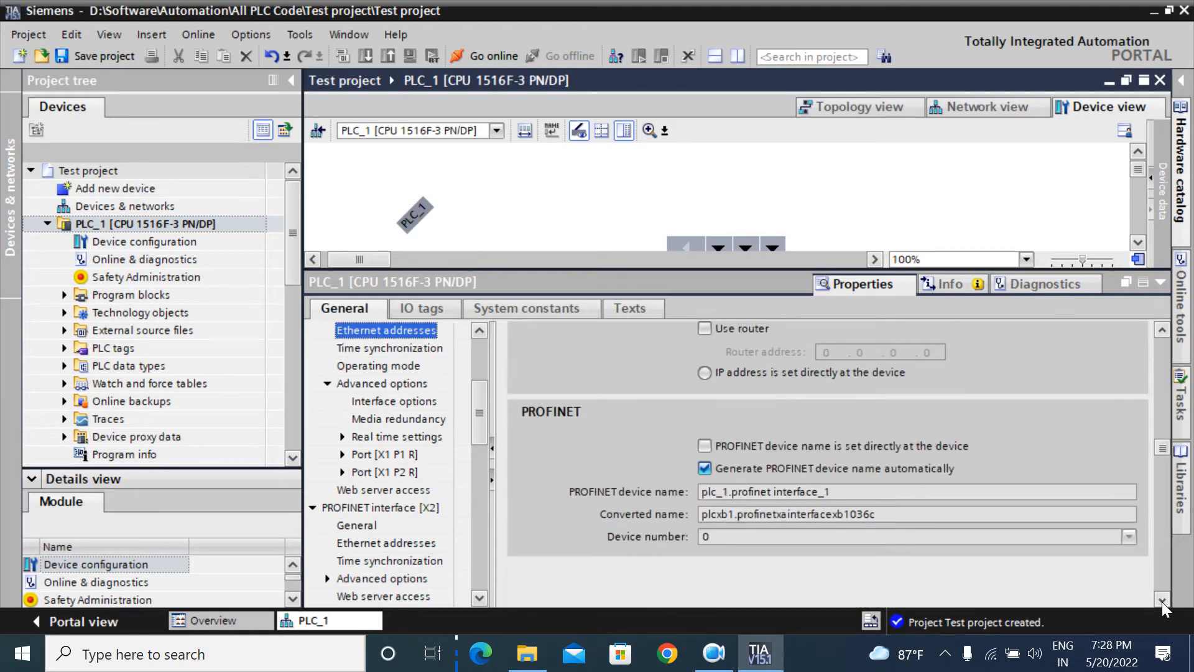
pyautogui.scroll(-5, 1162, 602)
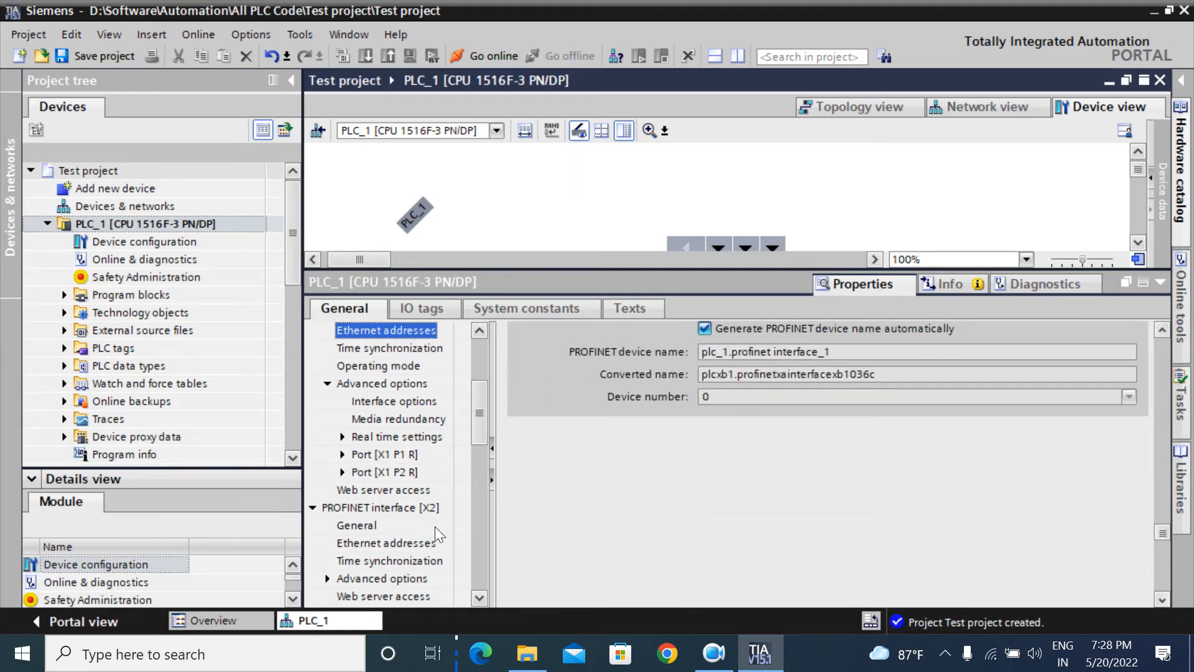
# Step: Select PROFINET interface [X2] and inspect its IP address 192.168.1.1
pyautogui.click(379, 509)
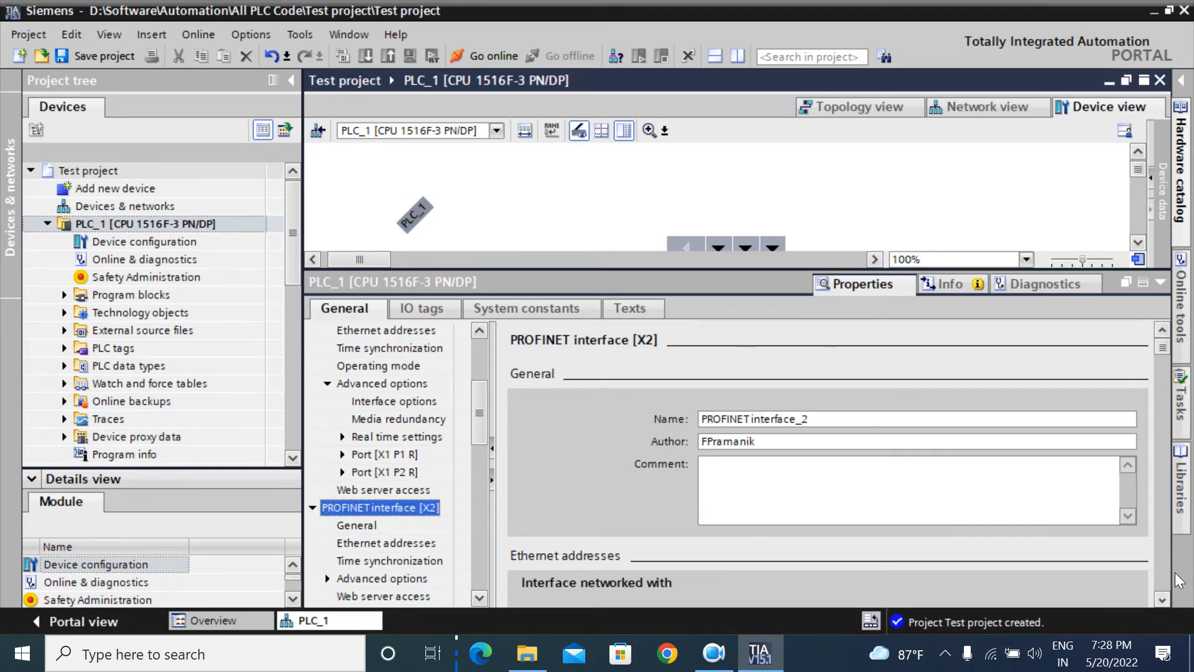
pyautogui.scroll(-10, 1162, 596)
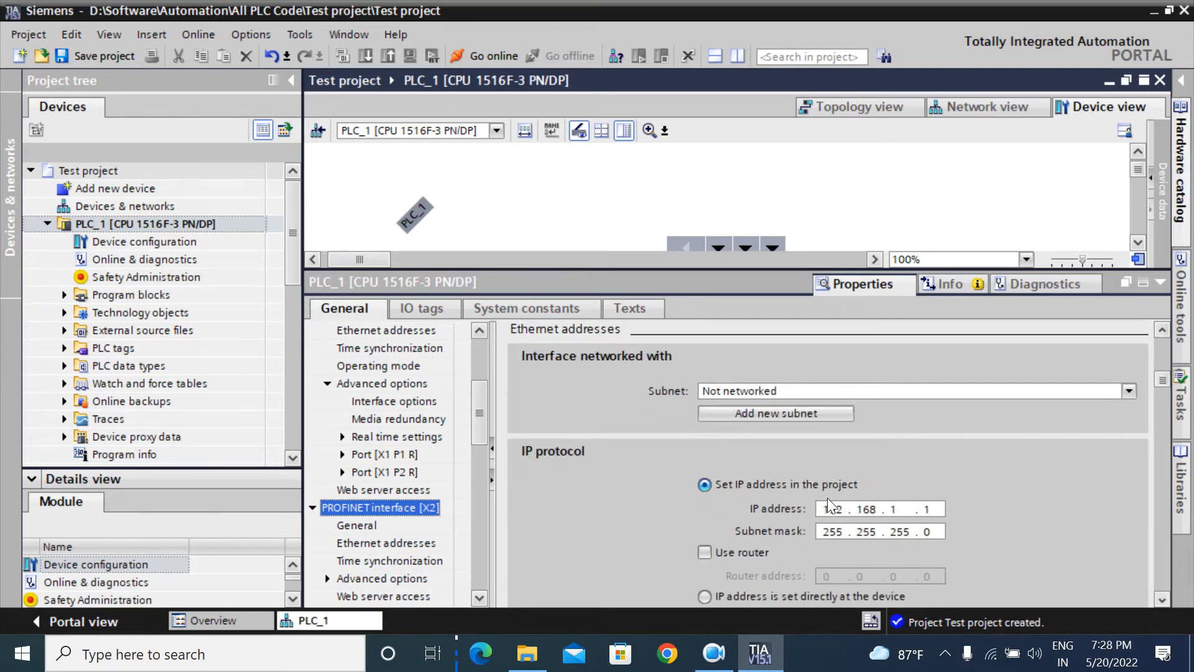
pyautogui.click(902, 513)
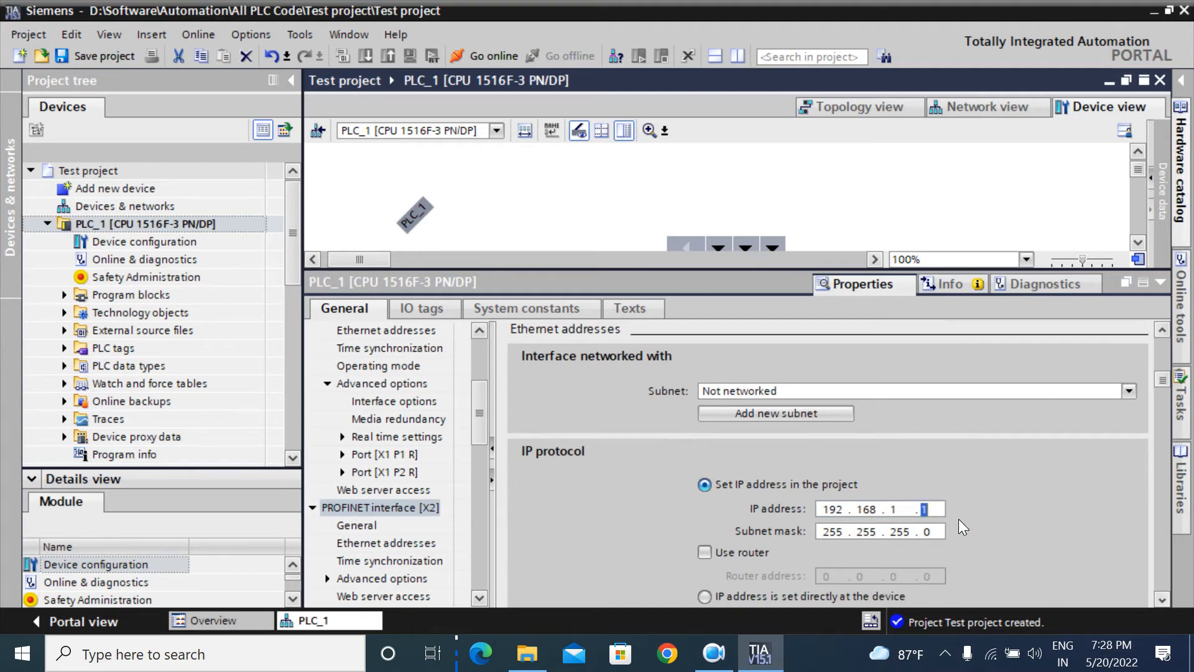
# Step: Add new subnet PN/IE_2 for interface X2 and scroll through its settings
pyautogui.click(770, 413)
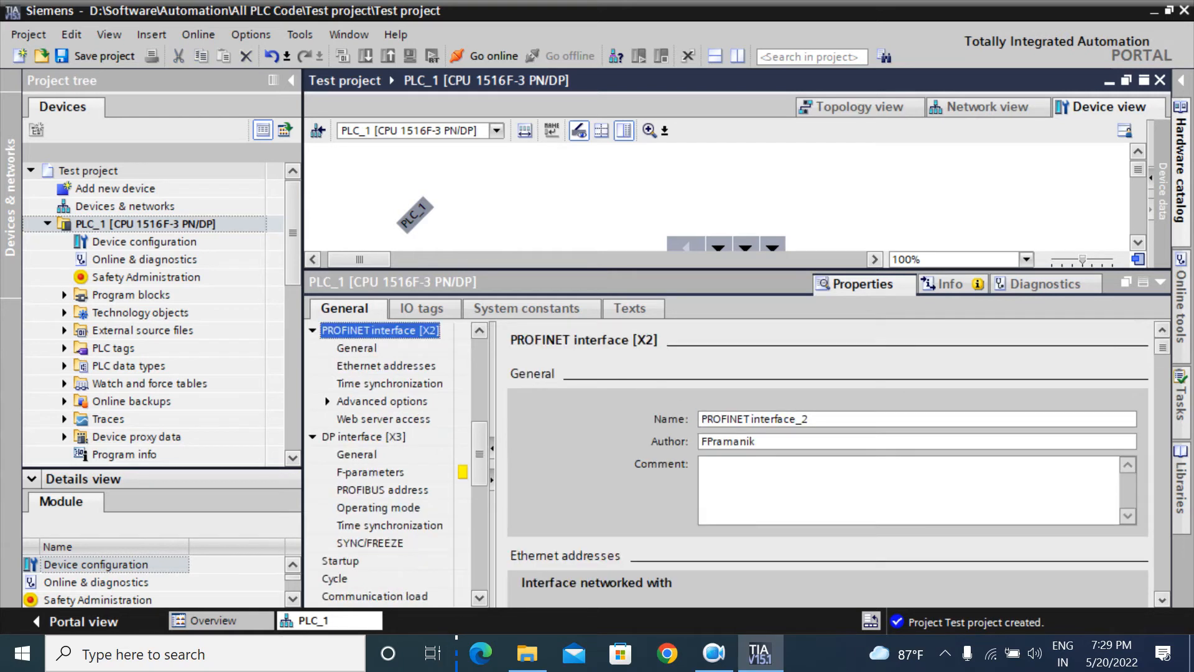
pyautogui.click(1161, 600)
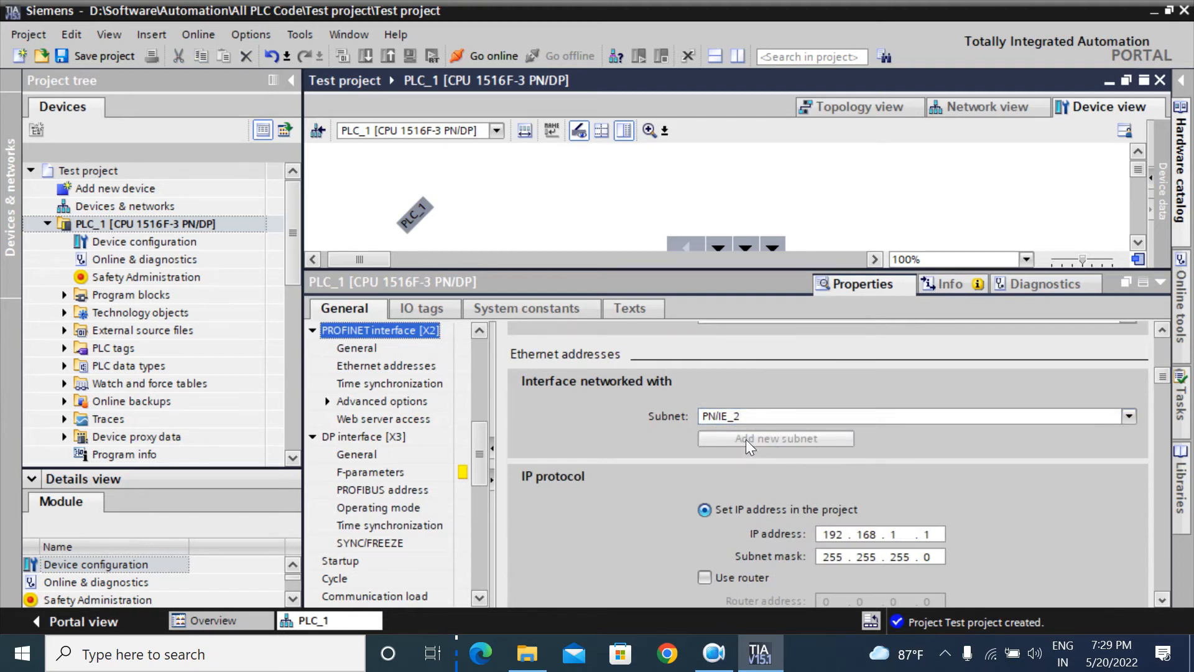
pyautogui.click(1162, 600)
pyautogui.click(1163, 600)
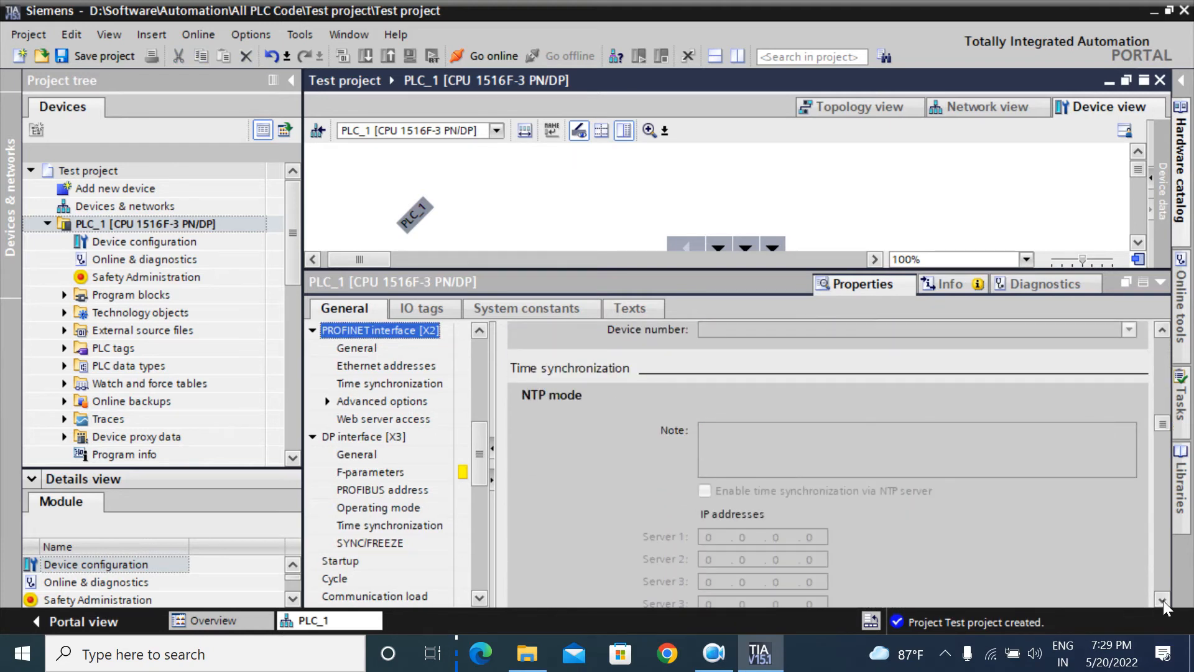
pyautogui.click(479, 598)
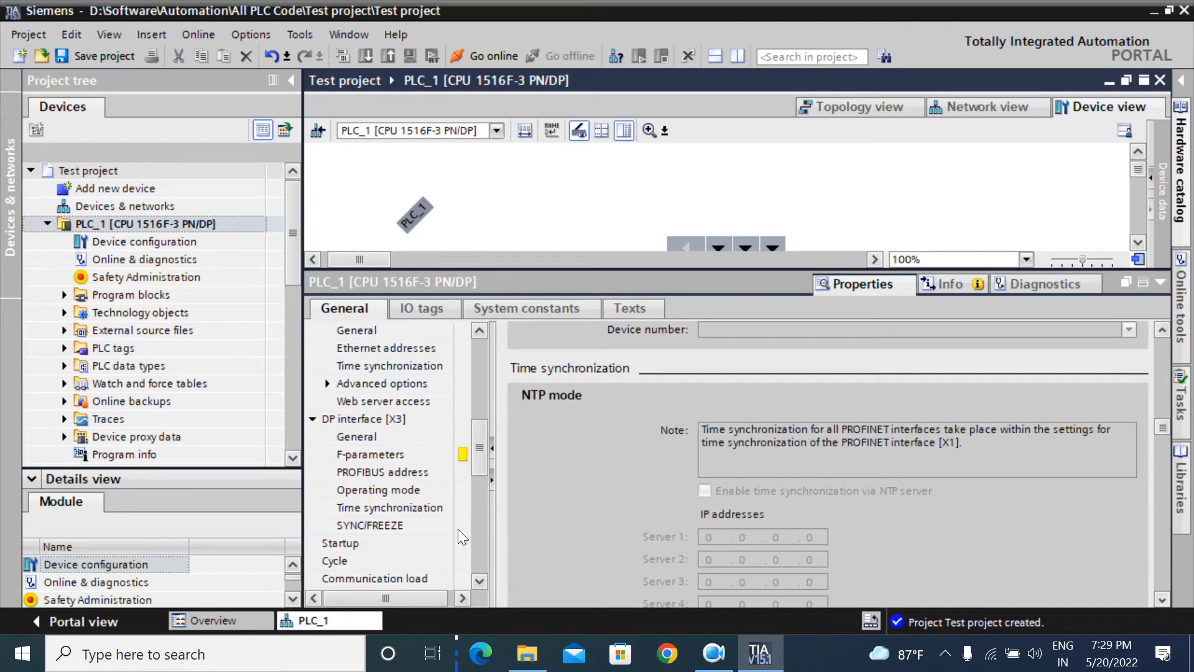
# Step: Show DP interface [X3] settings and select its PROFIBUS address value 2
pyautogui.click(350, 416)
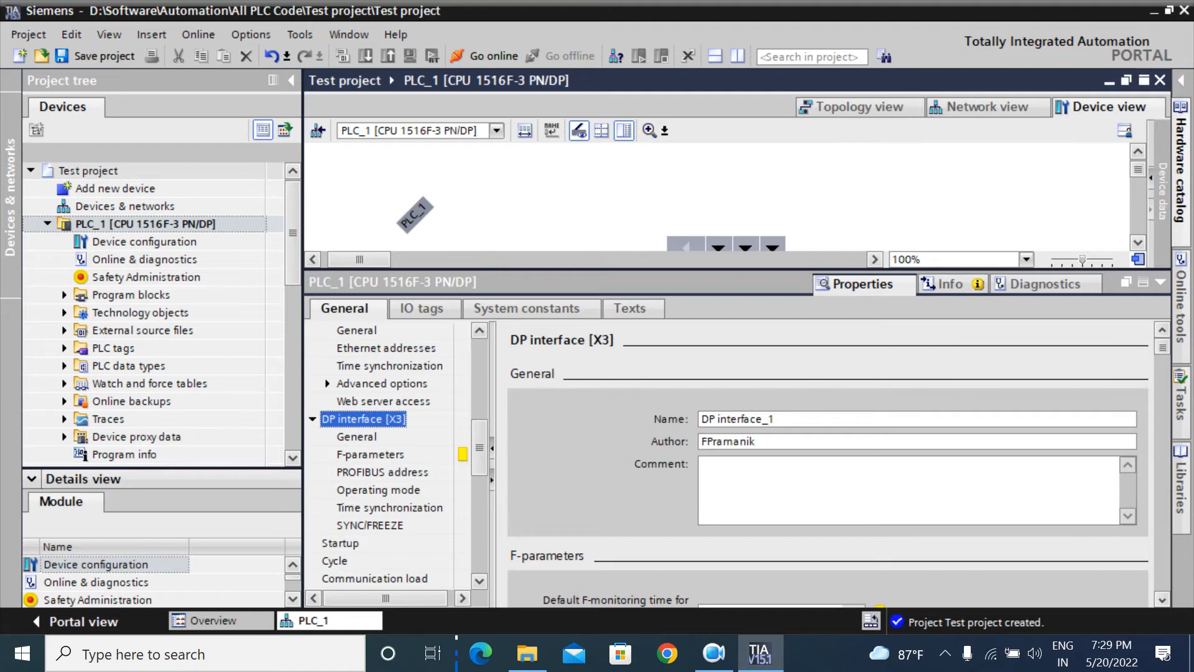
pyautogui.scroll(-6, 1159, 600)
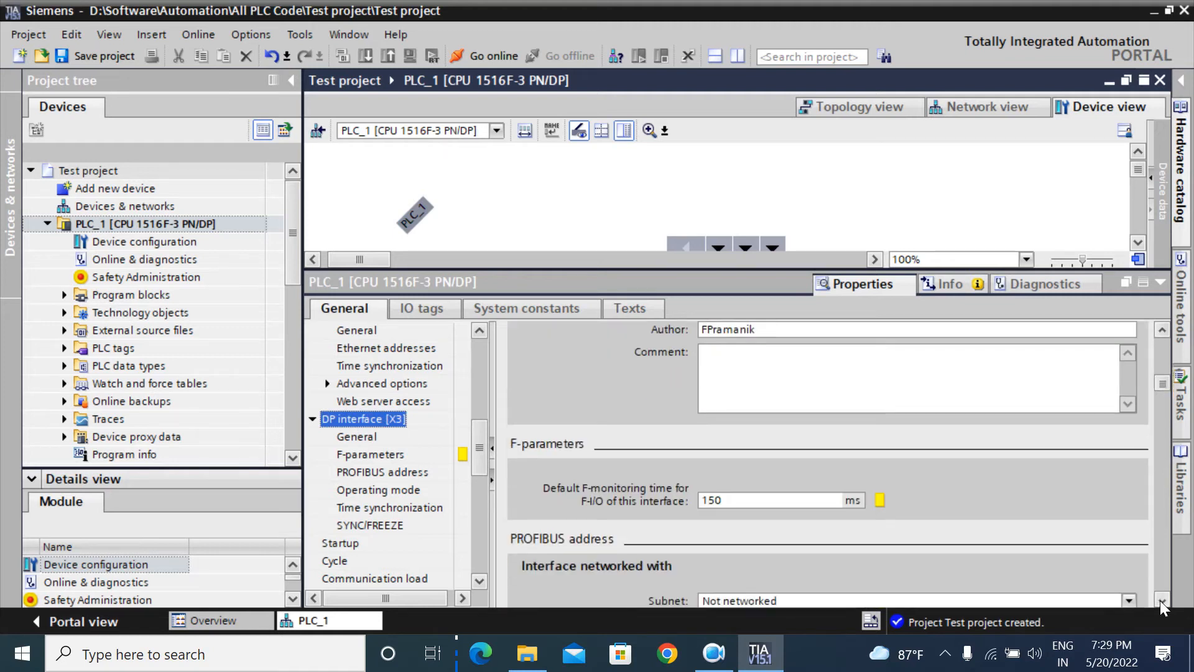
pyautogui.click(1161, 601)
pyautogui.click(1160, 601)
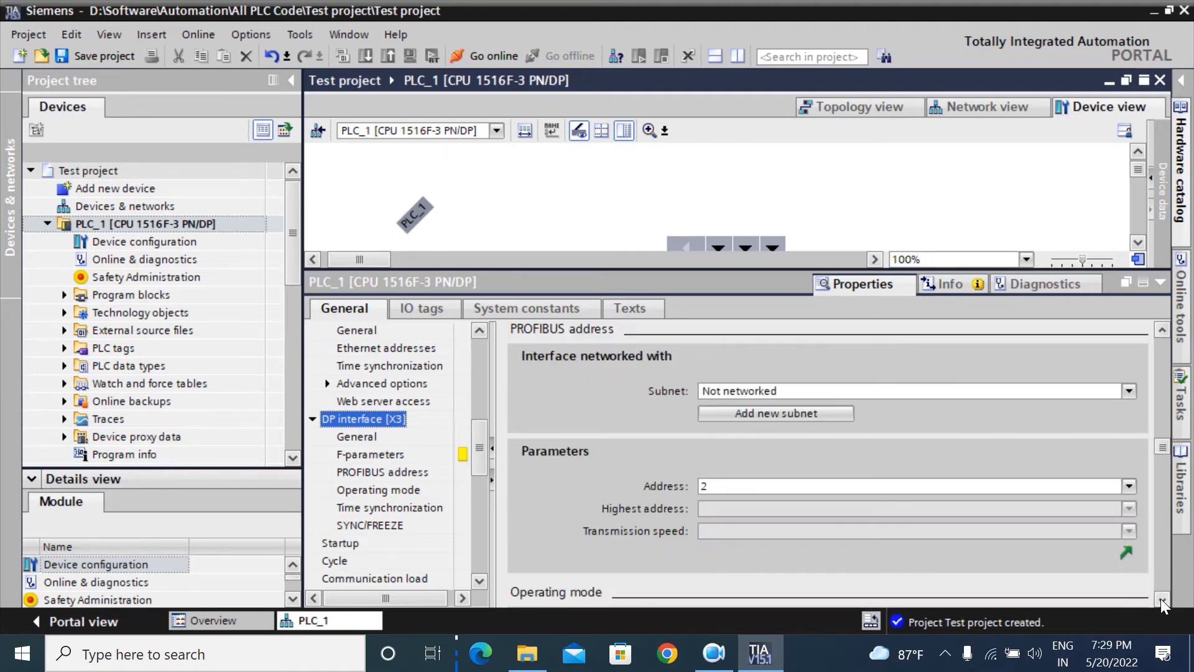
pyautogui.click(1161, 327)
pyautogui.click(1161, 327)
pyautogui.click(1161, 327)
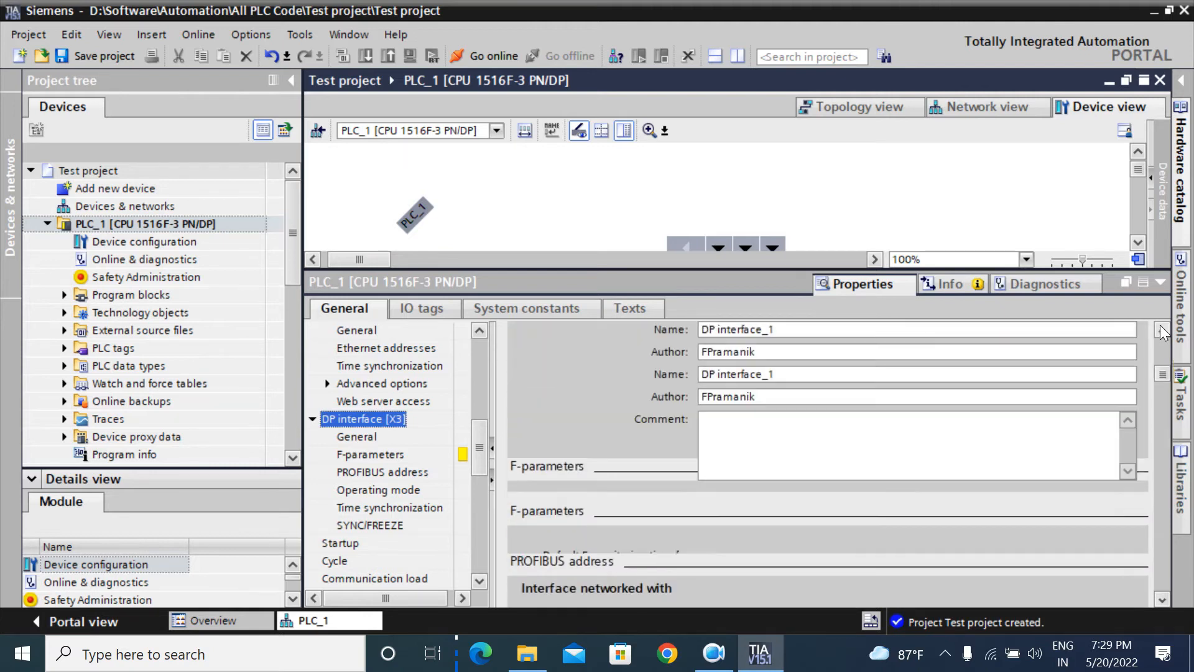
pyautogui.click(1160, 328)
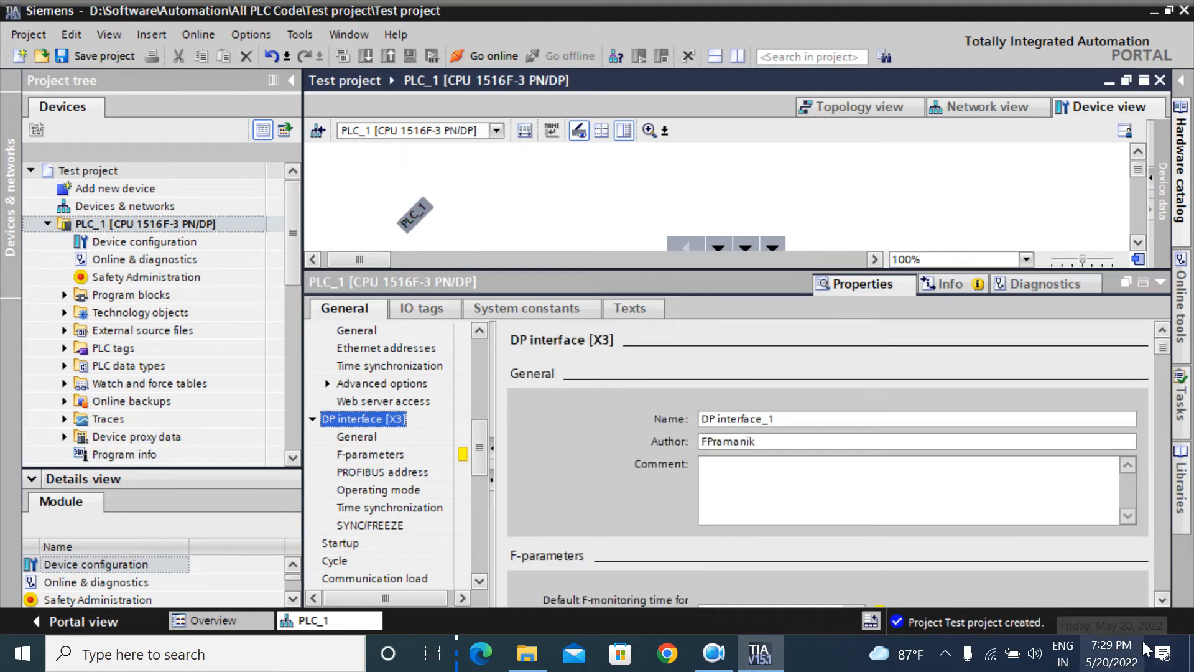
pyautogui.click(1161, 601)
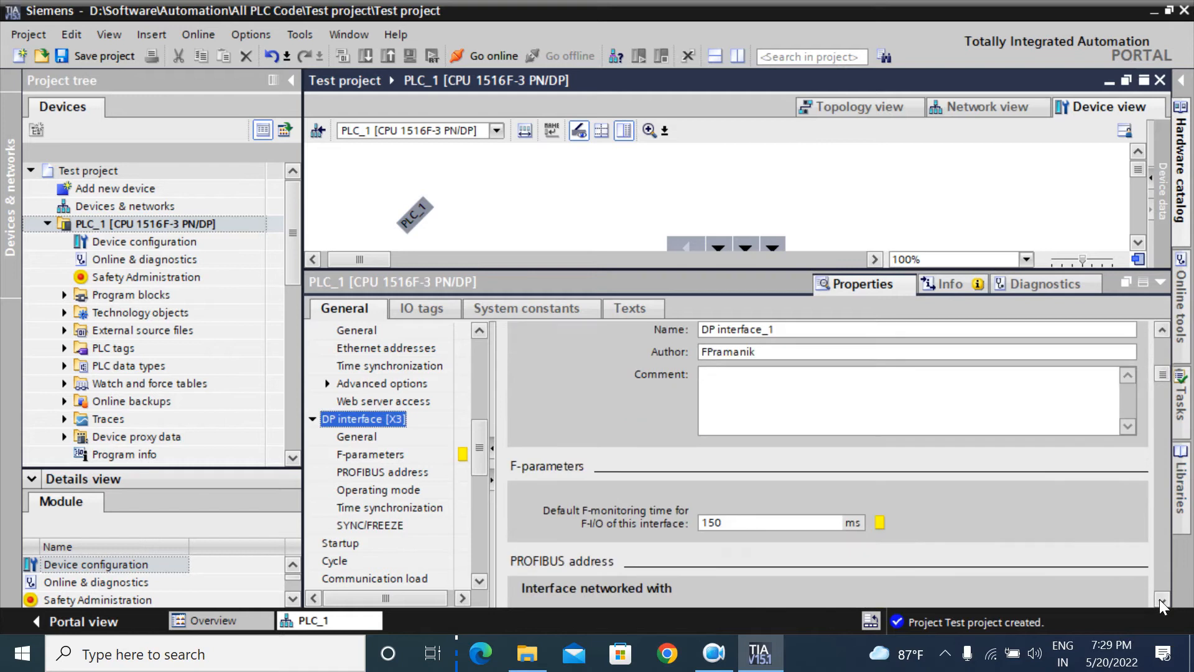
pyautogui.click(1160, 601)
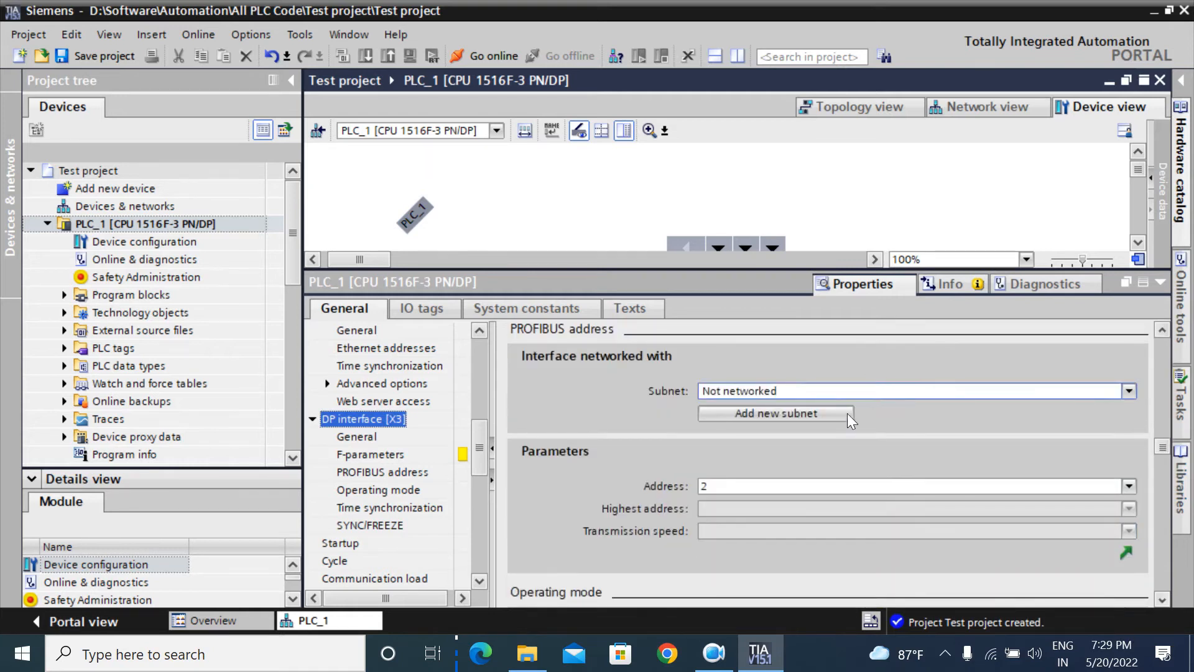
pyautogui.click(703, 486)
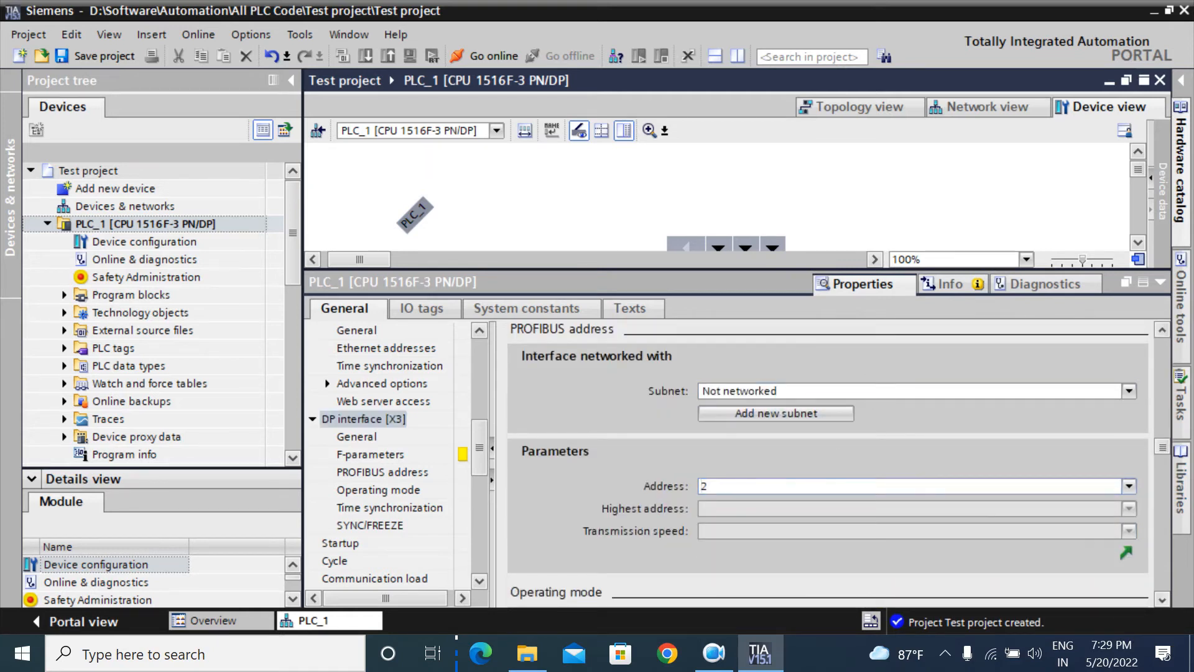
pyautogui.moveTo(707, 486); pyautogui.dragTo(681, 490)
# Step: Attach DP interface [X3] to new subnet PROFIBUS_1, then scroll down to the SYNC/FREEZE groups
pyautogui.click(819, 413)
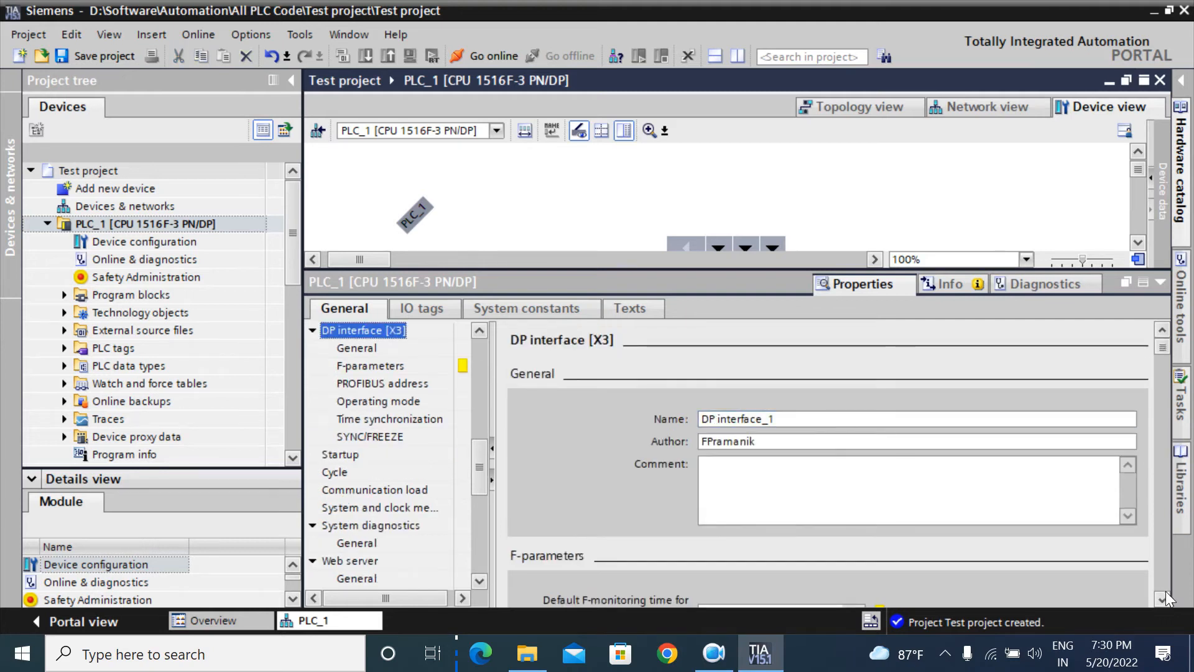
pyautogui.scroll(-5, 1166, 592)
pyautogui.scroll(-1, 1166, 596)
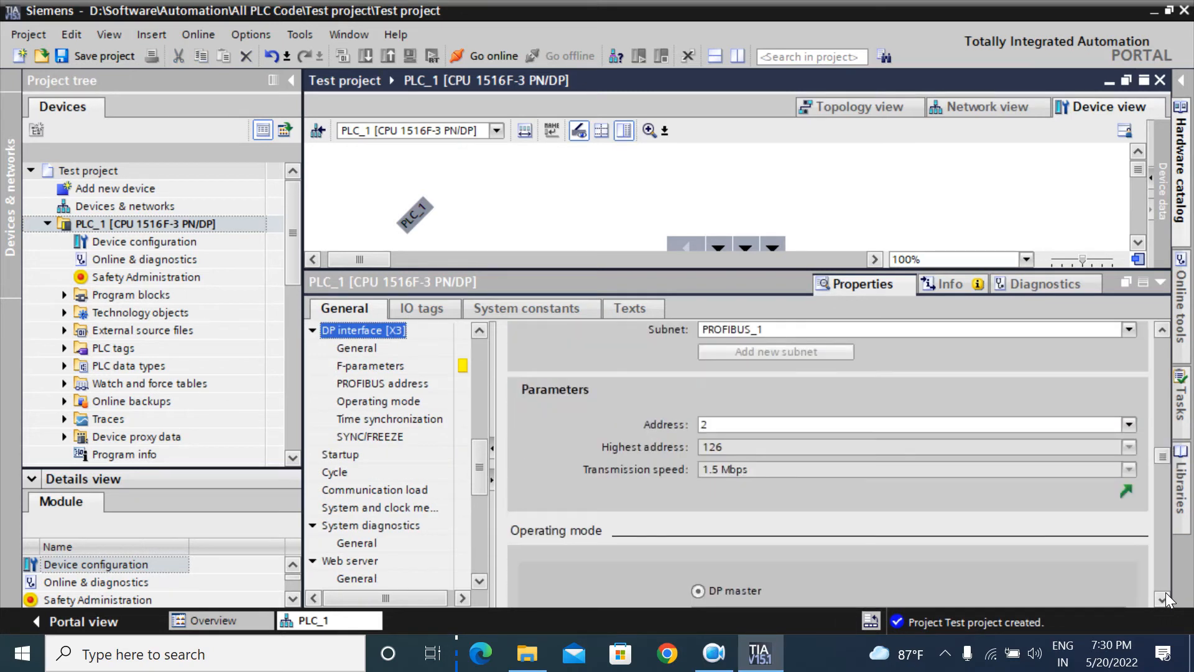
pyautogui.click(1162, 331)
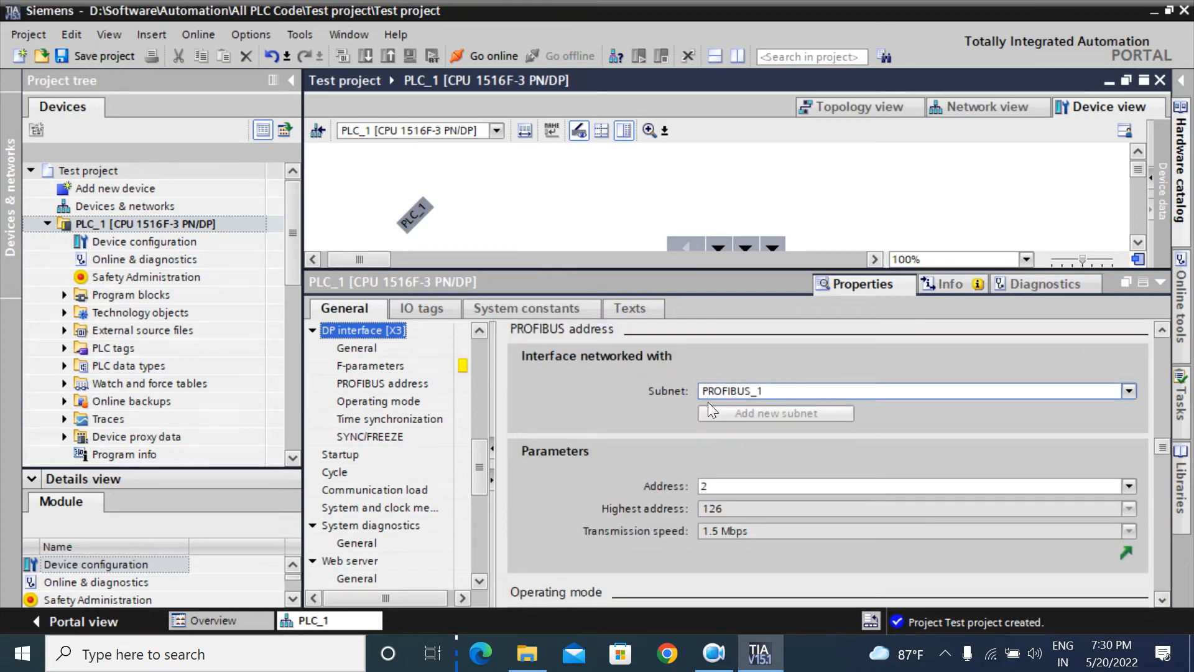
pyautogui.click(771, 390)
pyautogui.click(774, 390)
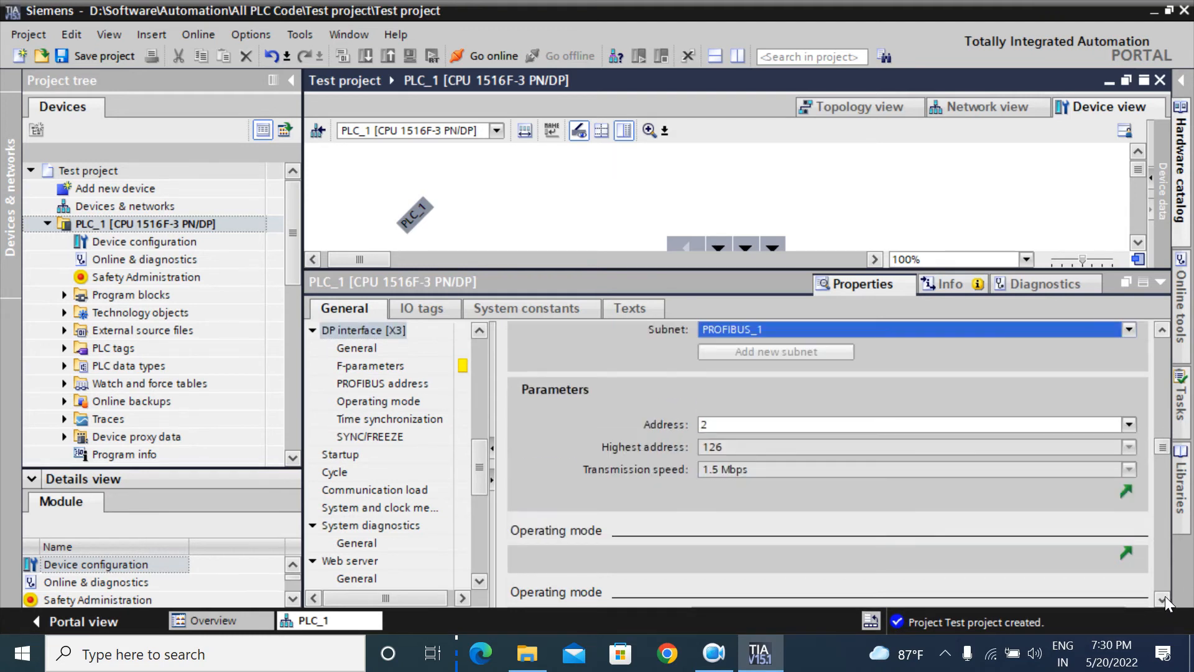
pyautogui.scroll(-5, 1166, 596)
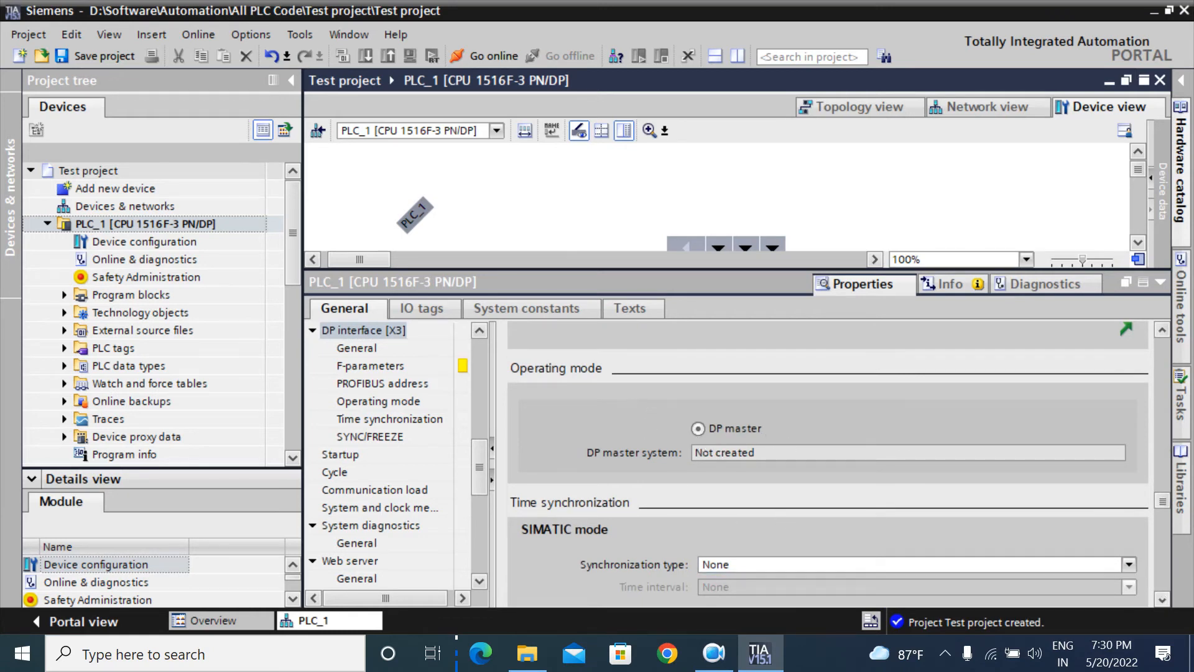
pyautogui.scroll(-10, 1155, 595)
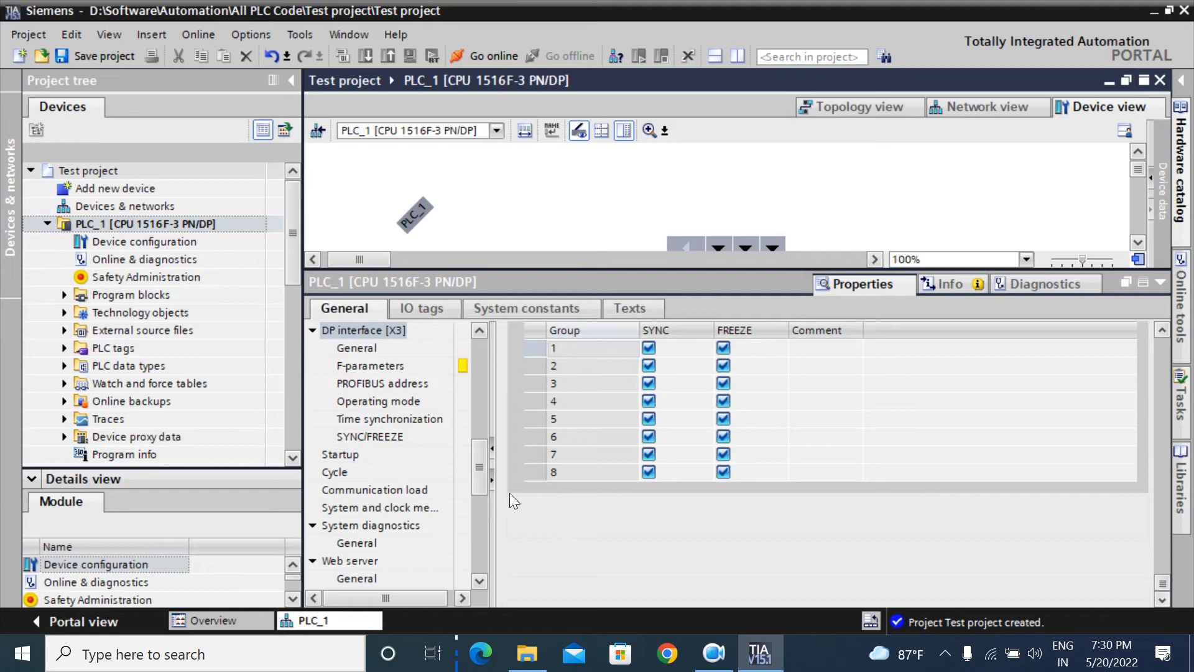
pyautogui.click(479, 579)
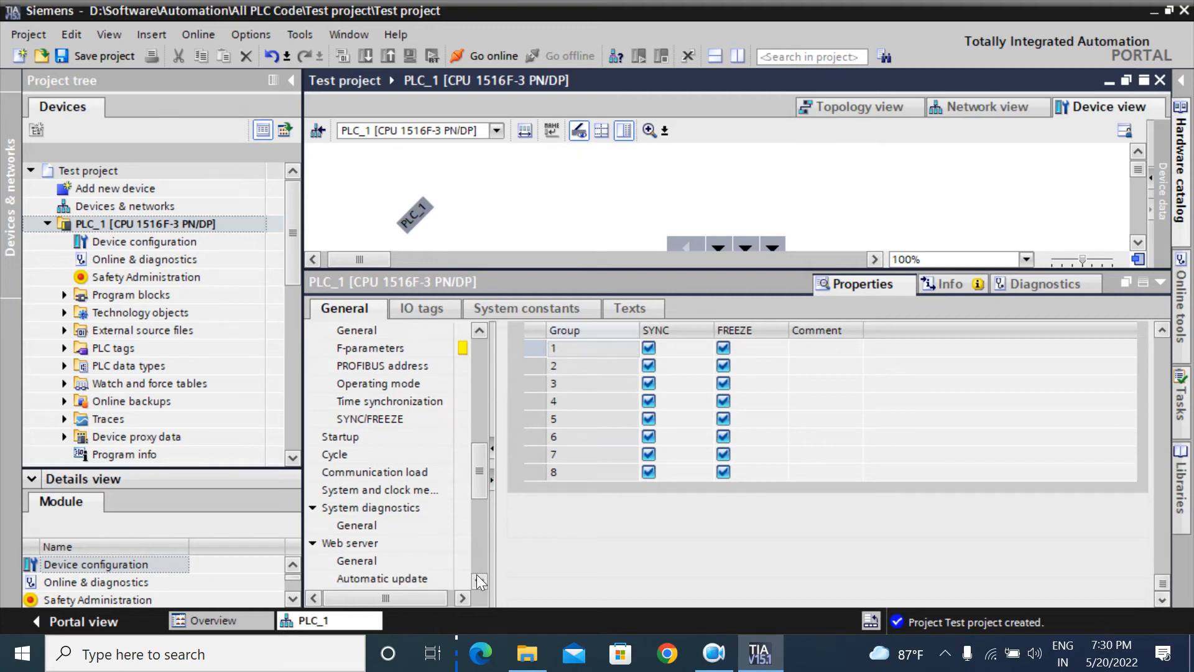
# Step: On PLC_1's Startup page, keep warm restart to previous operating mode after power-on
pyautogui.click(345, 438)
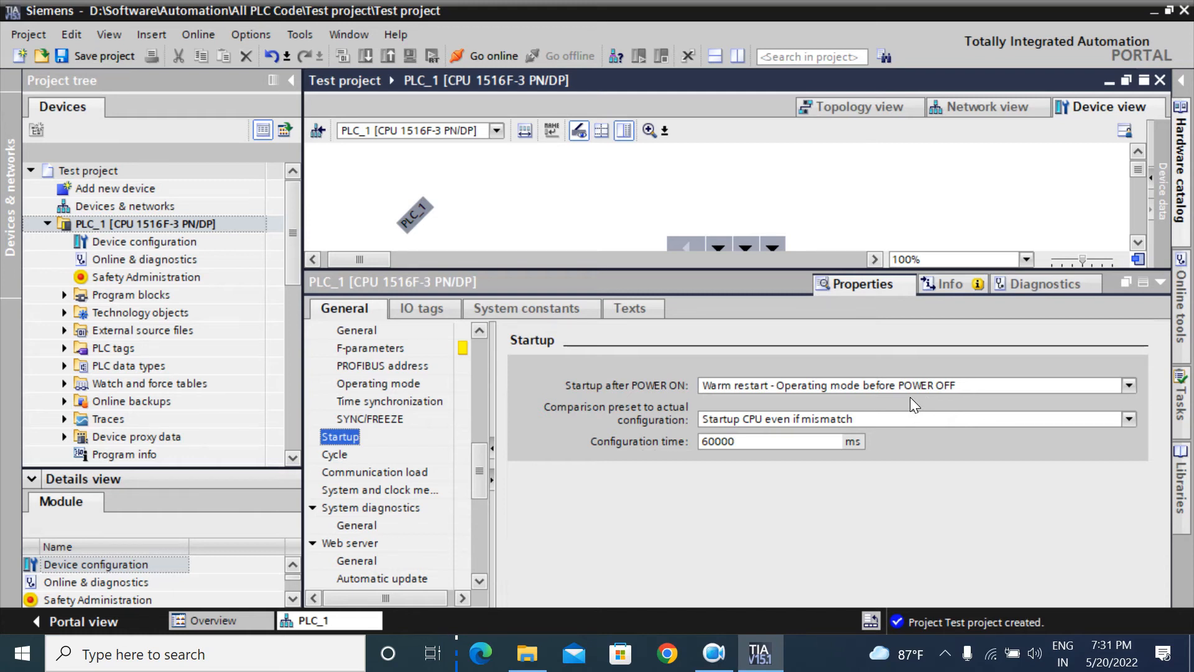
pyautogui.click(784, 385)
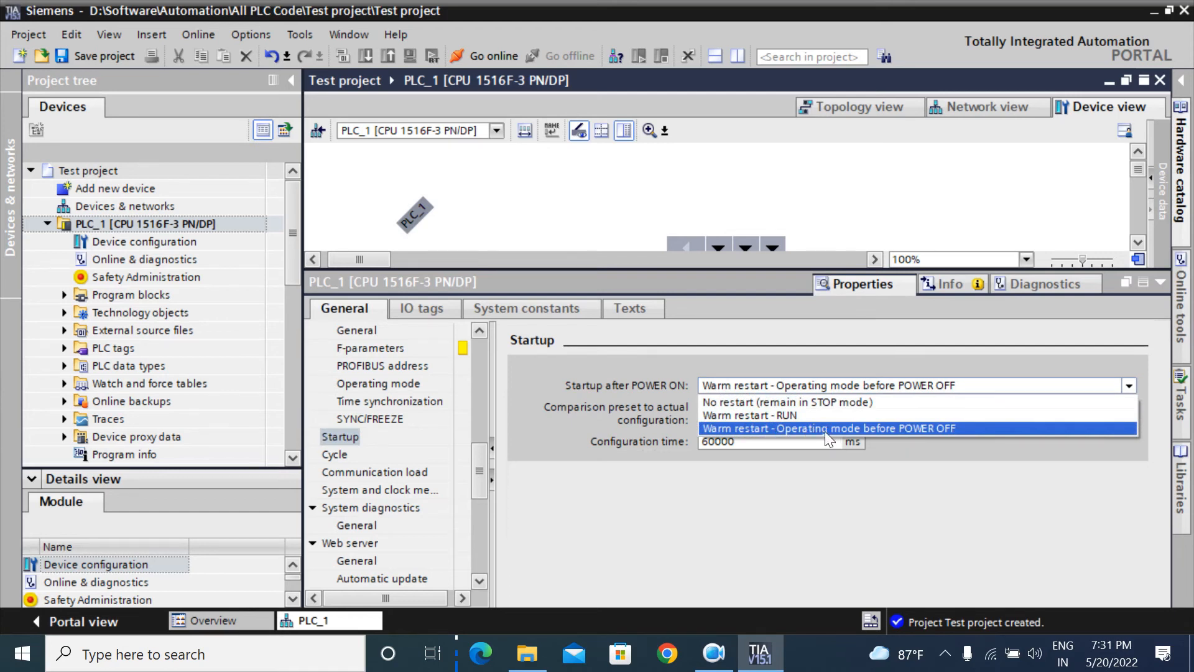
pyautogui.click(995, 447)
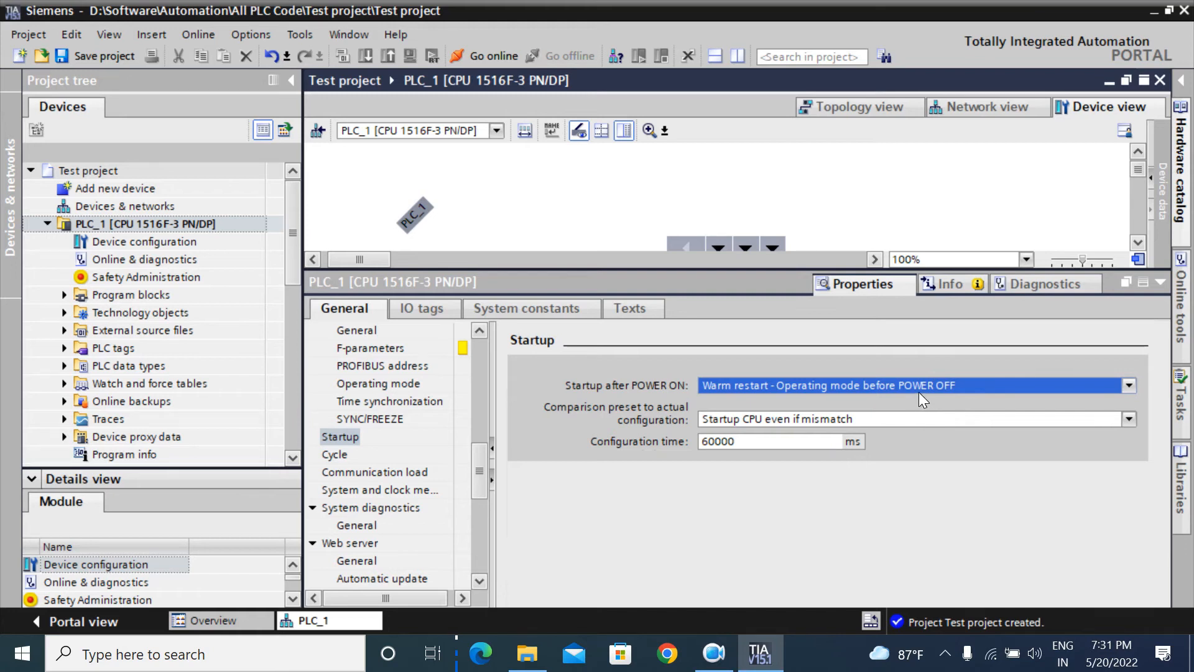
pyautogui.click(951, 385)
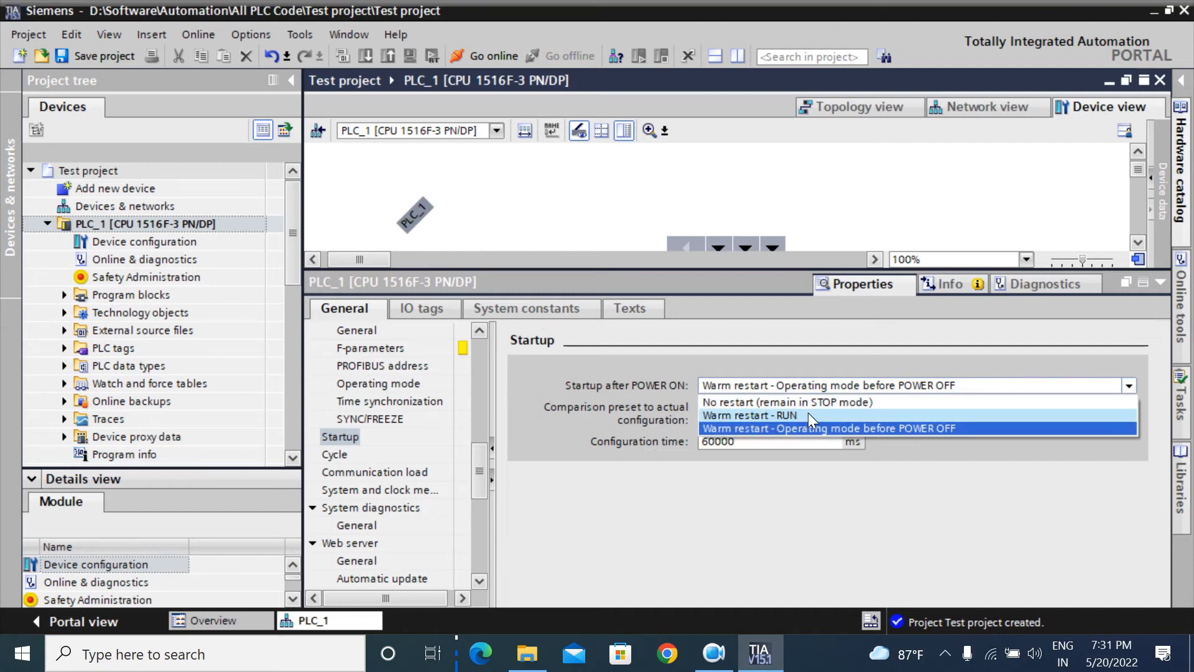
pyautogui.click(1051, 491)
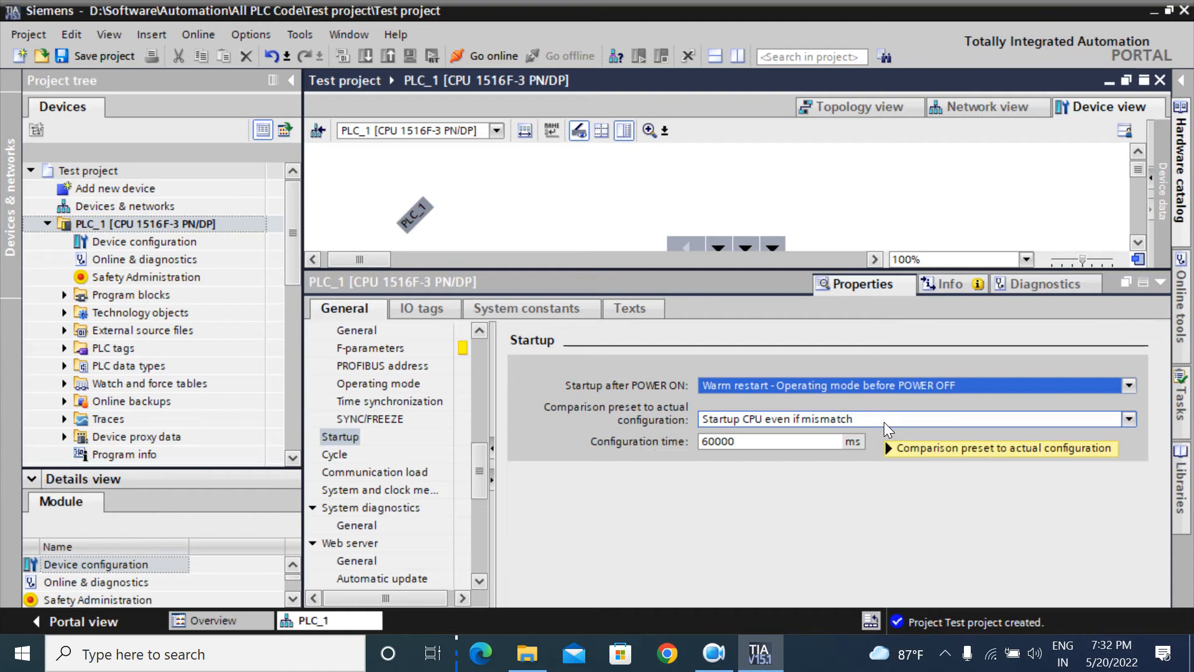
pyautogui.moveTo(883, 423)
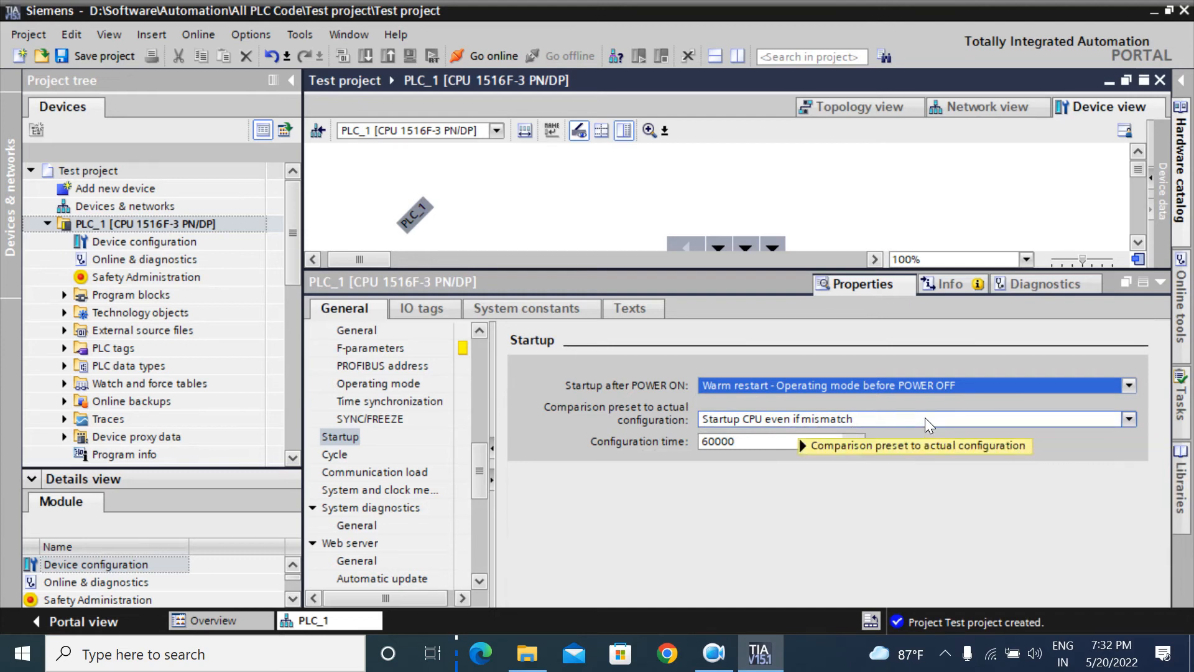
pyautogui.moveTo(925, 417)
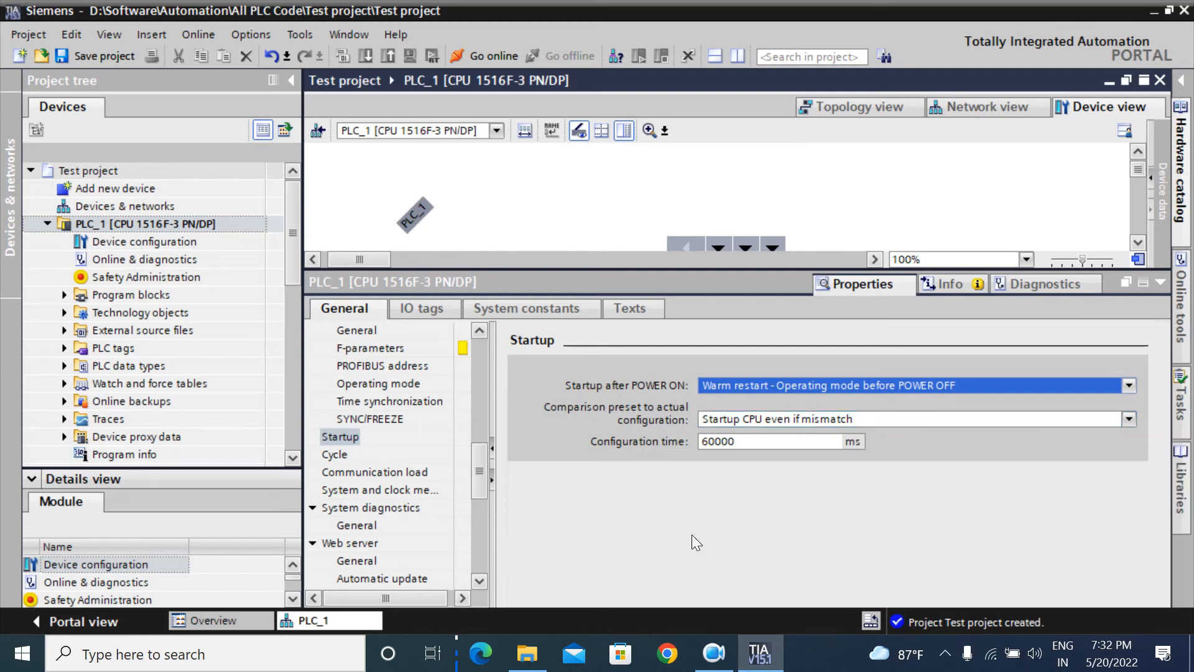
pyautogui.click(910, 423)
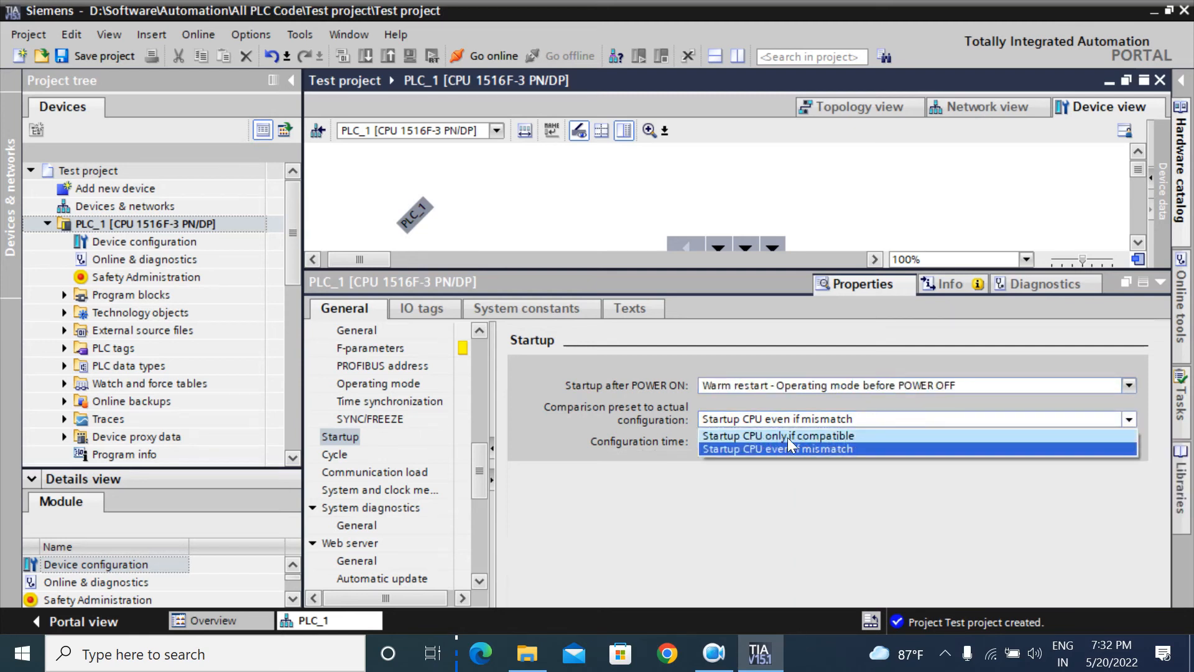
pyautogui.click(904, 488)
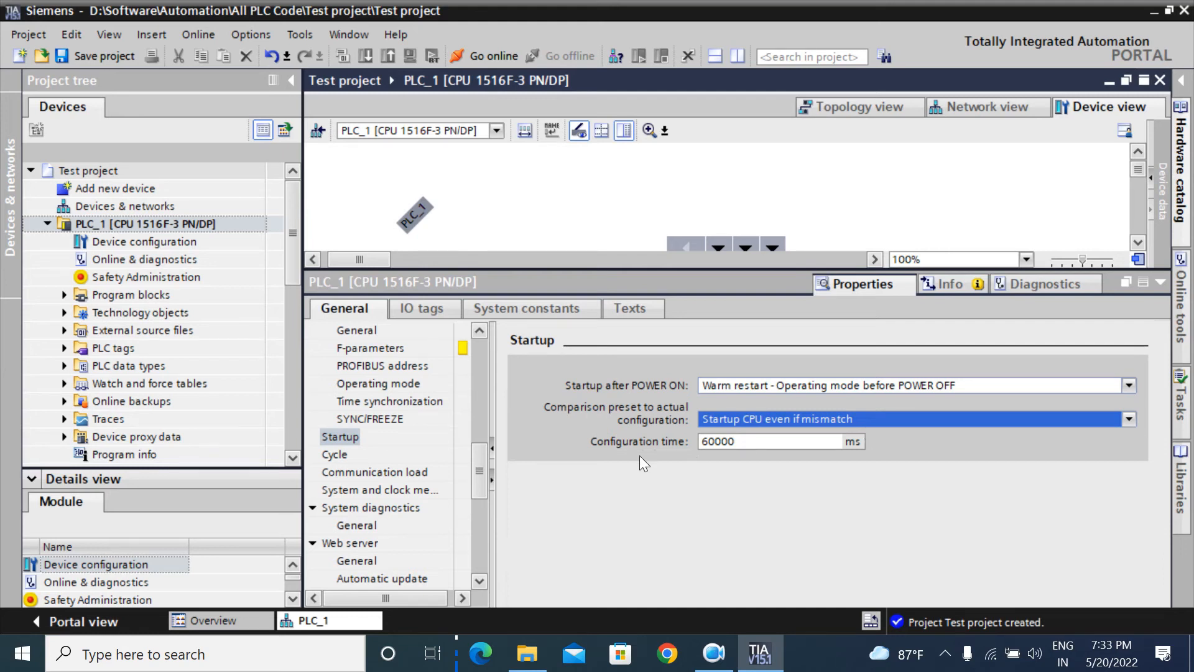
pyautogui.click(747, 441)
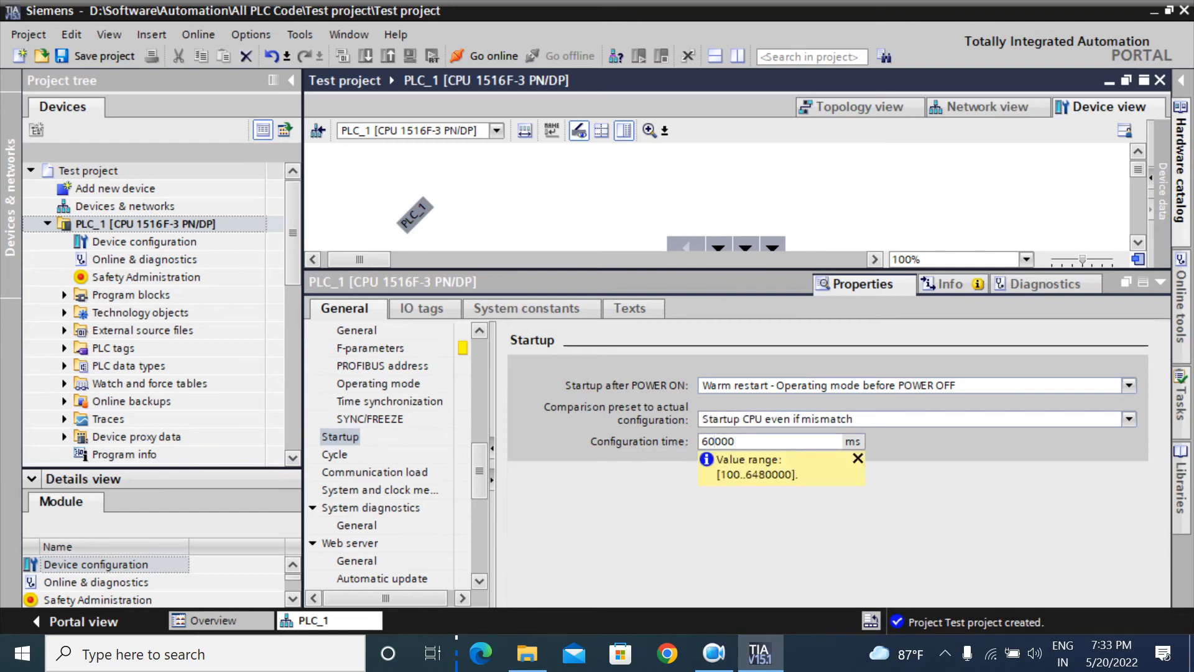
pyautogui.click(856, 458)
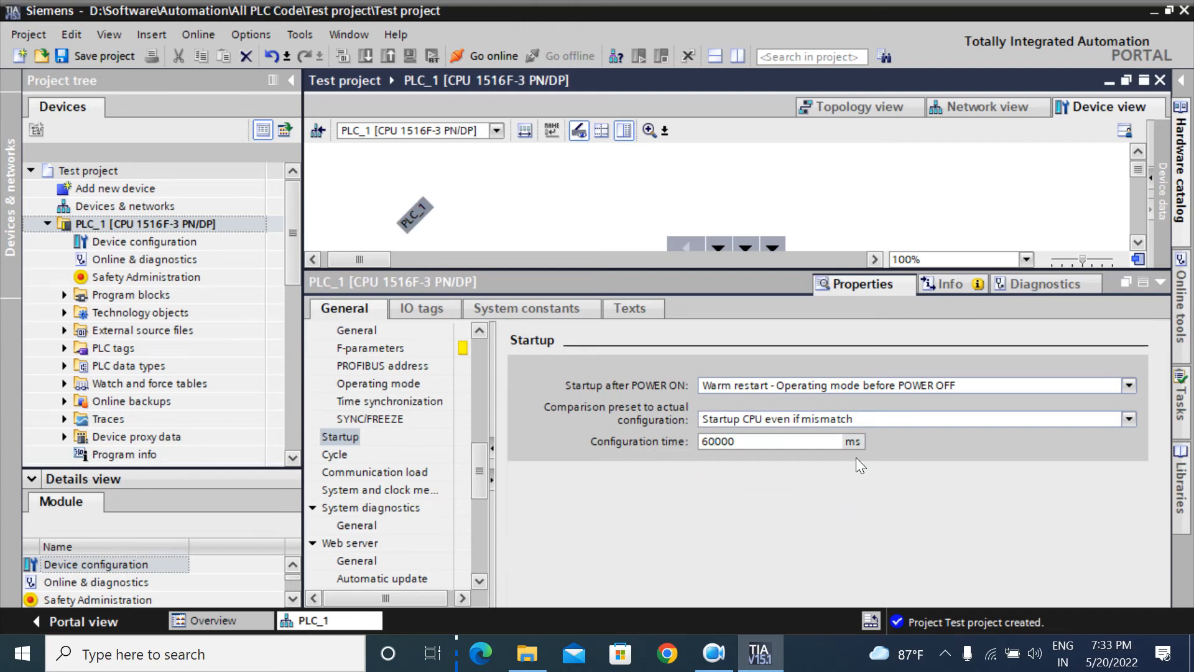
pyautogui.moveTo(736, 442); pyautogui.dragTo(701, 441)
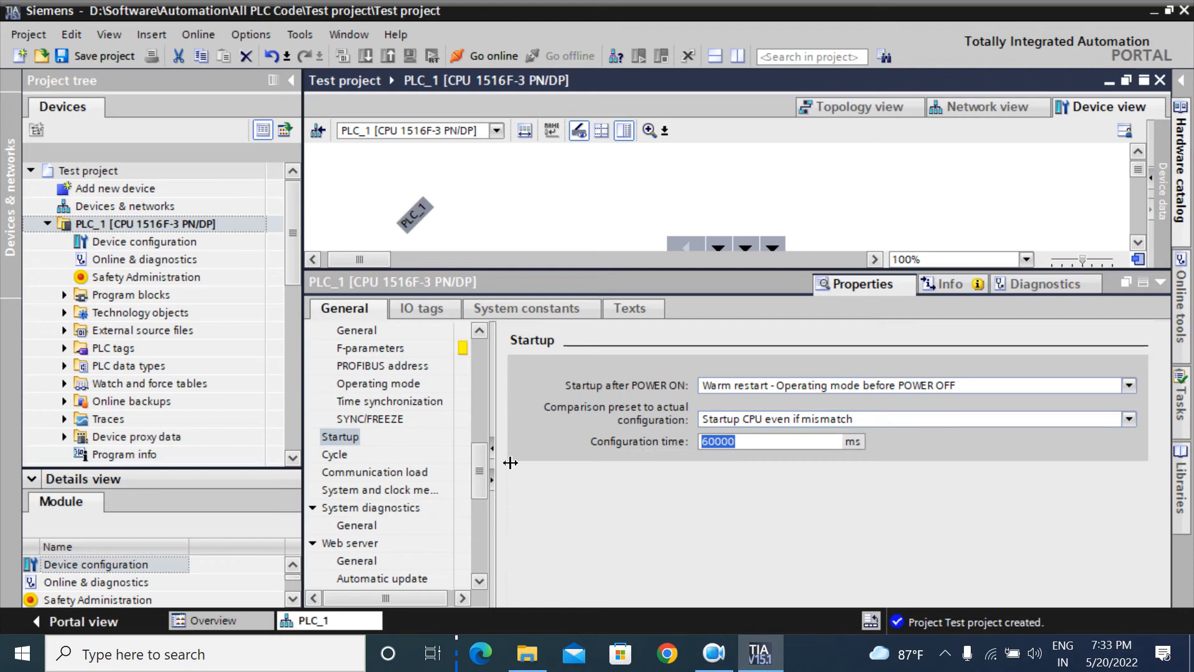
# Step: Review the 150 ms maximum cycle time, then show the 50% communication load setting
pyautogui.click(333, 454)
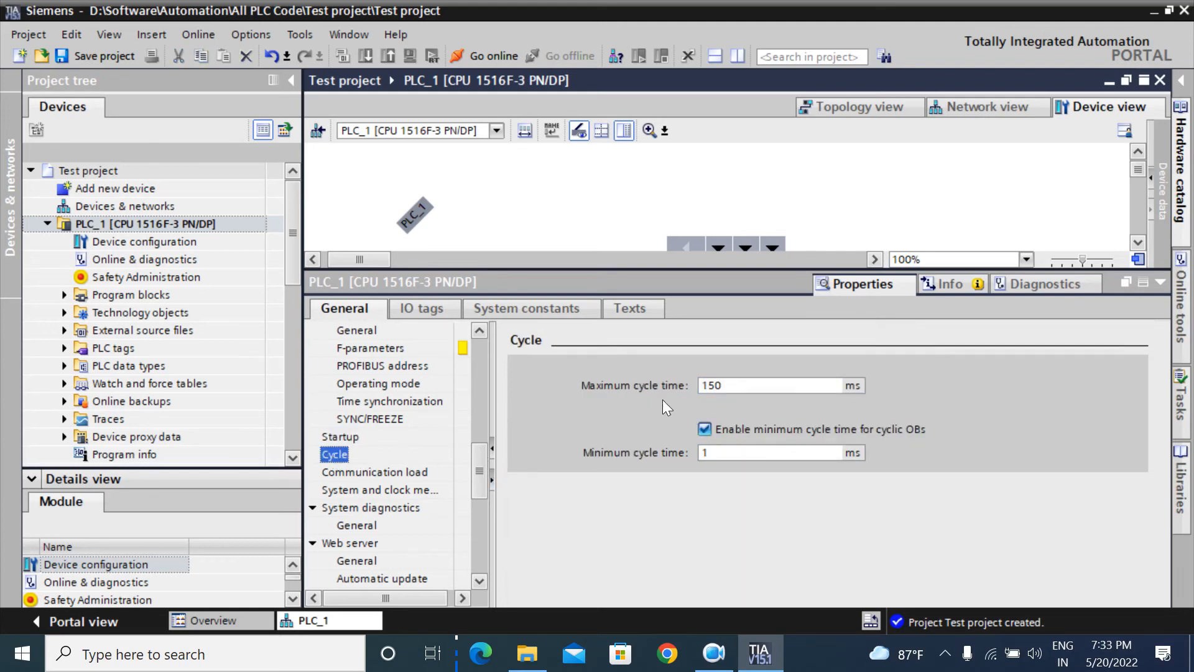
pyautogui.moveTo(723, 386); pyautogui.dragTo(702, 385)
pyautogui.click(857, 402)
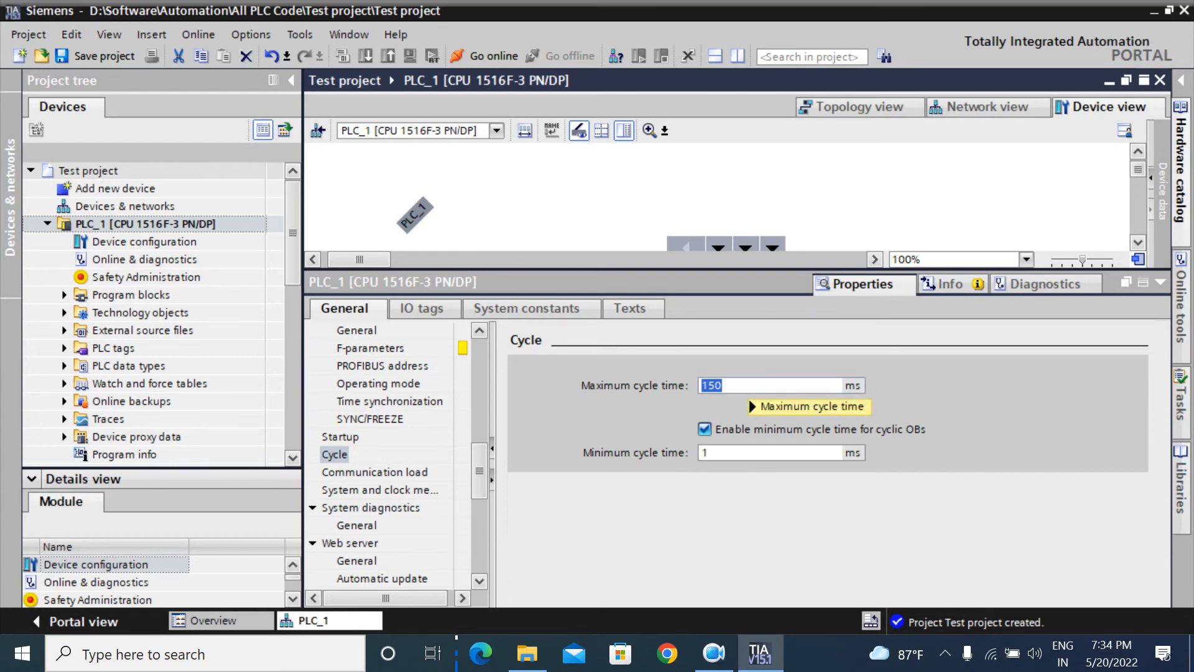
pyautogui.moveTo(748, 387)
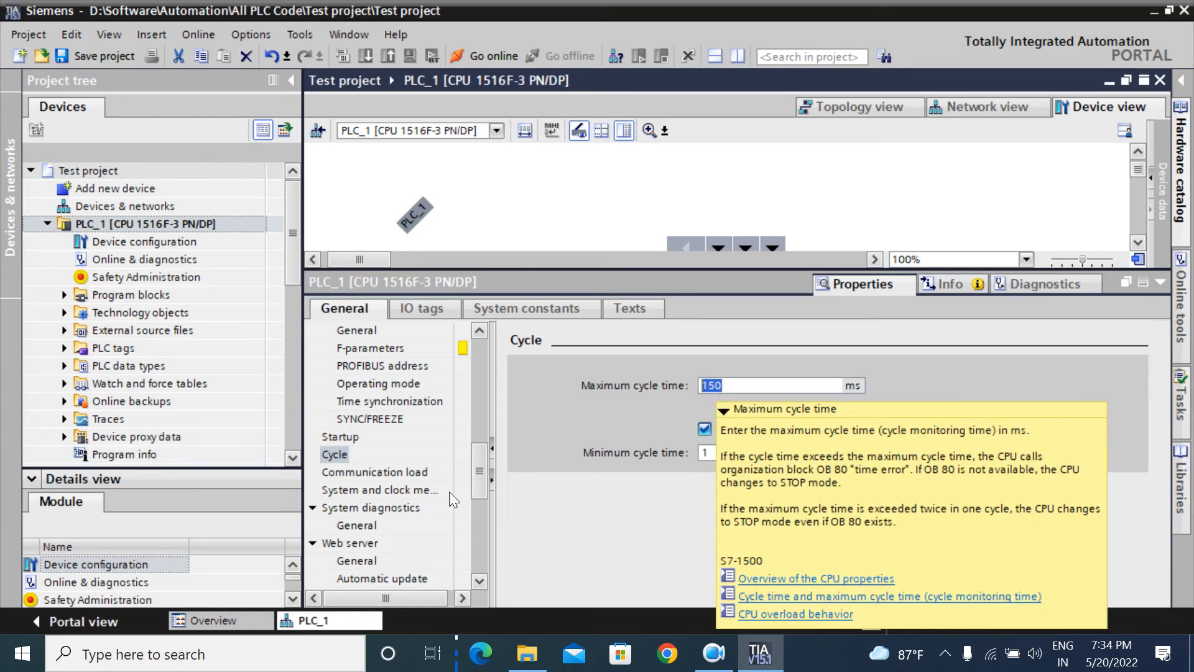
pyautogui.click(375, 473)
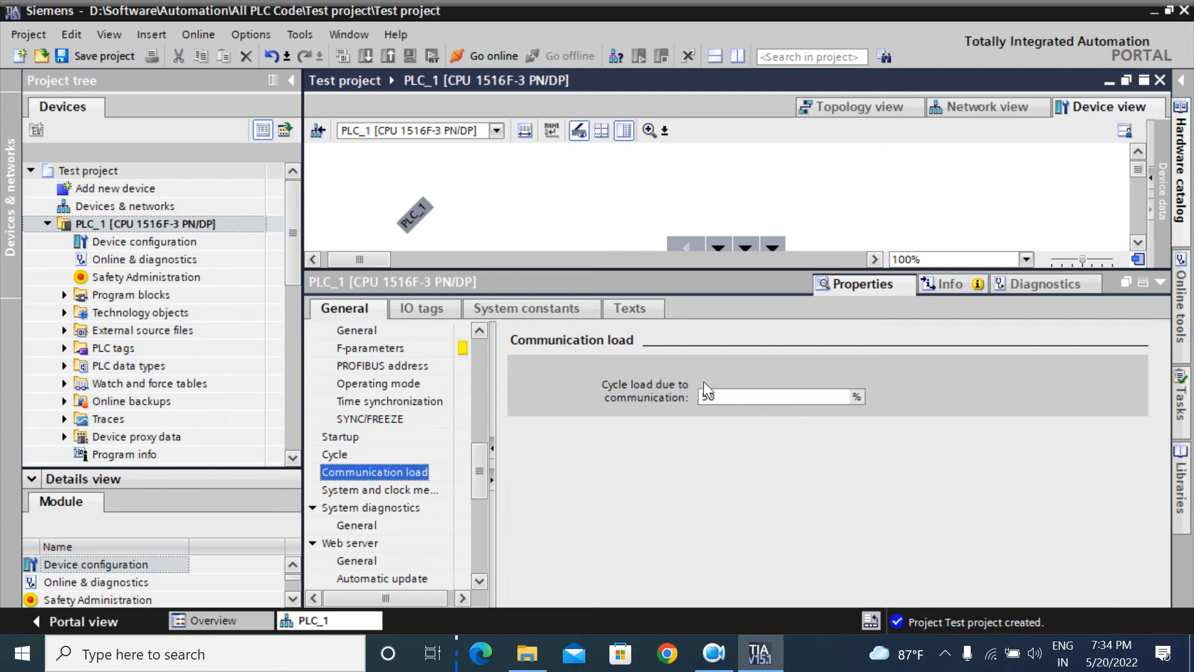
pyautogui.click(715, 397)
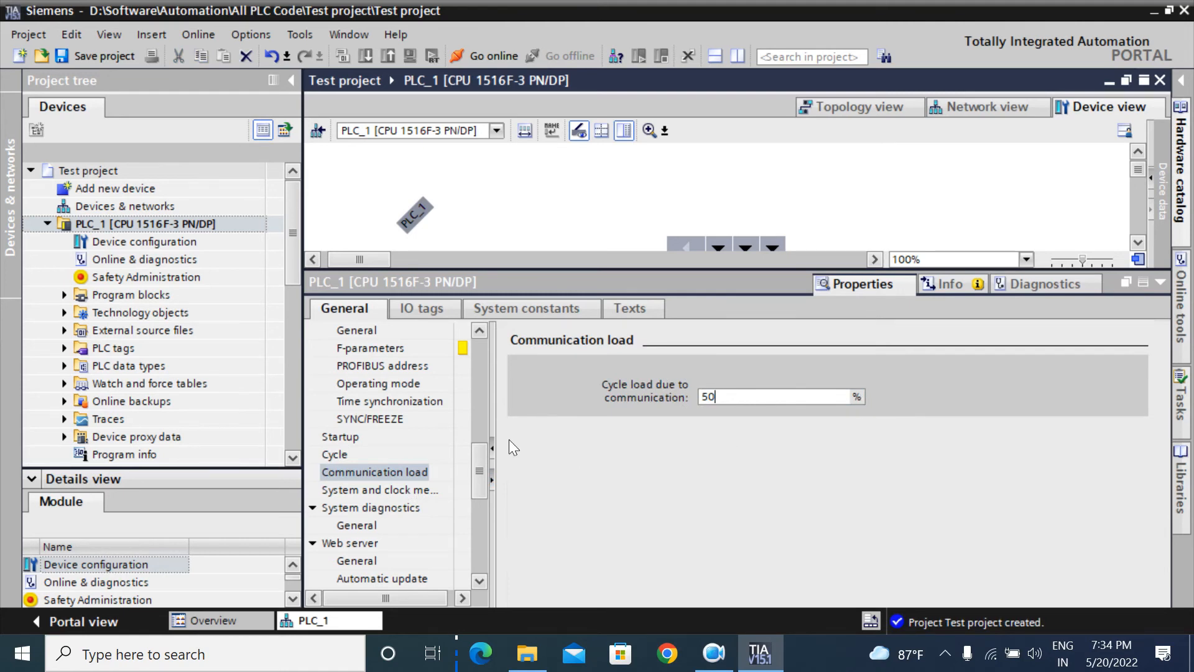
# Step: Recheck the 150 ms maximum cycle time, then go to System and clock memory
pyautogui.click(337, 455)
pyautogui.click(747, 386)
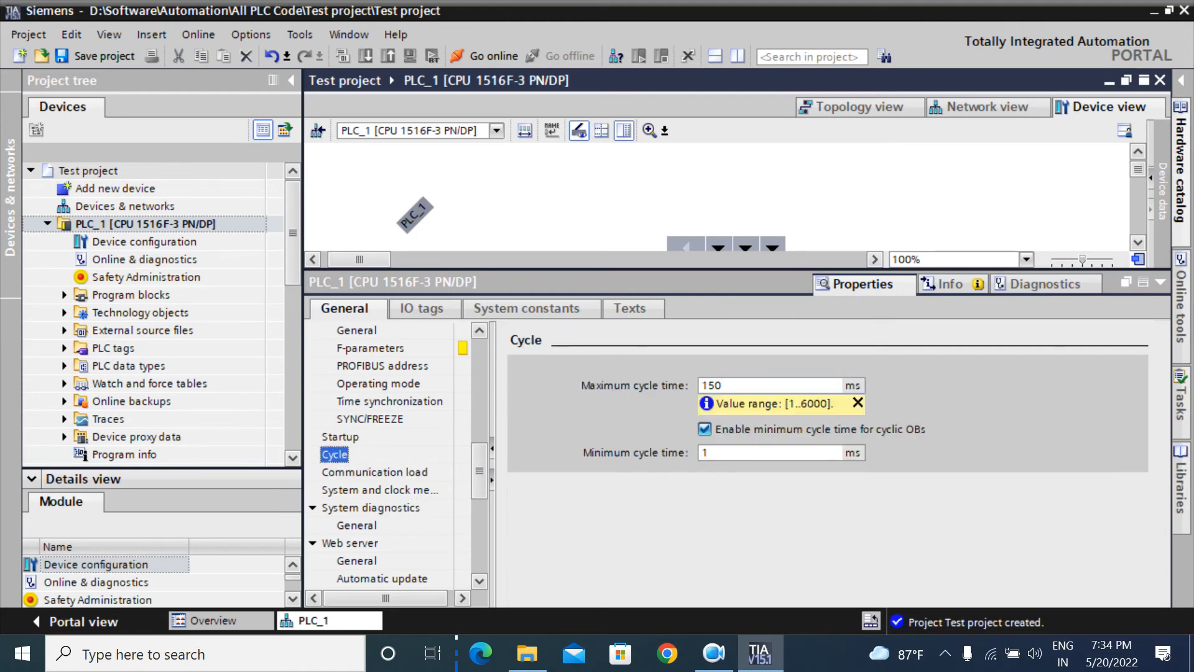
pyautogui.moveTo(727, 386); pyautogui.dragTo(701, 385)
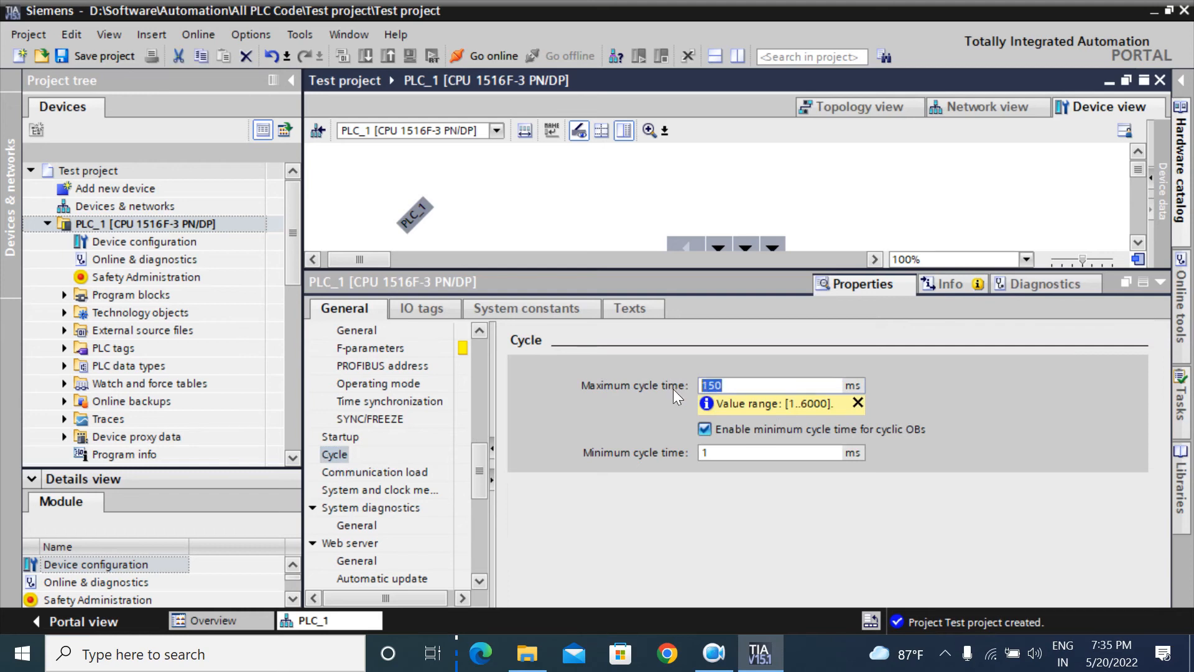
pyautogui.click(742, 386)
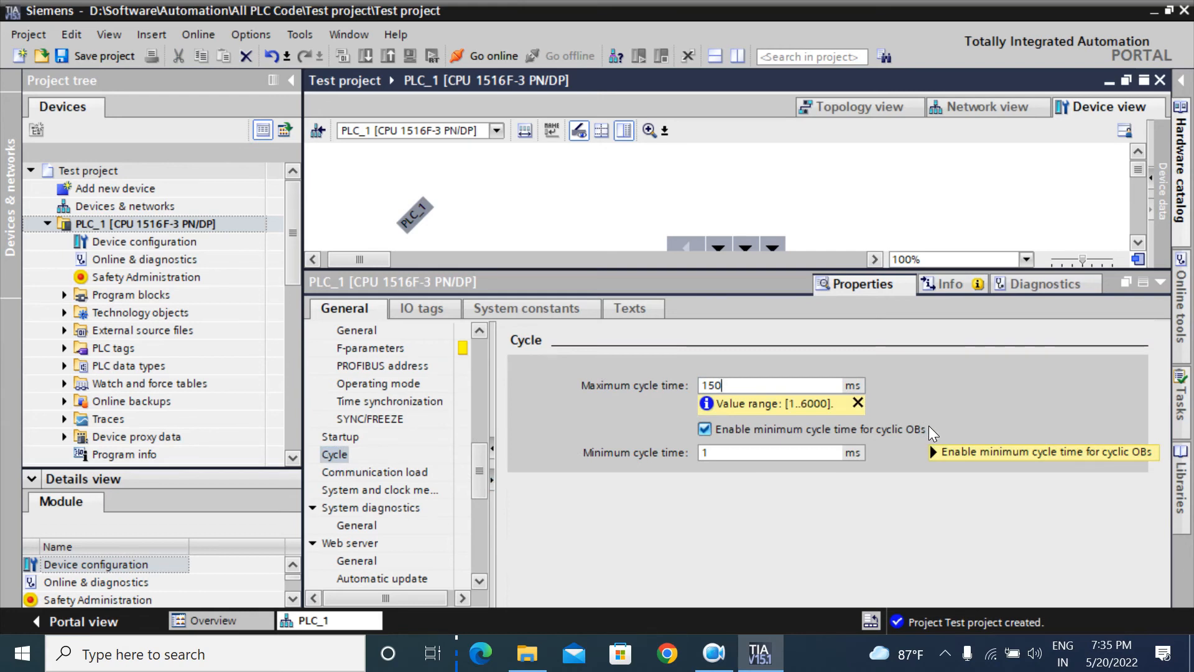
pyautogui.moveTo(928, 425)
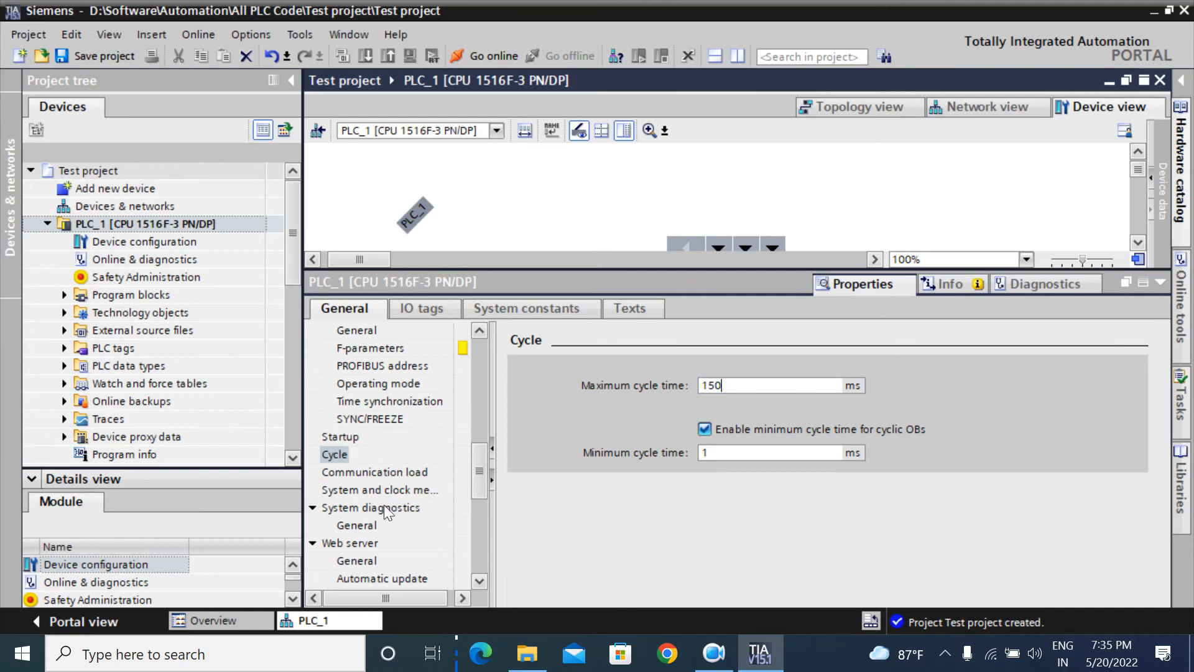
pyautogui.click(477, 584)
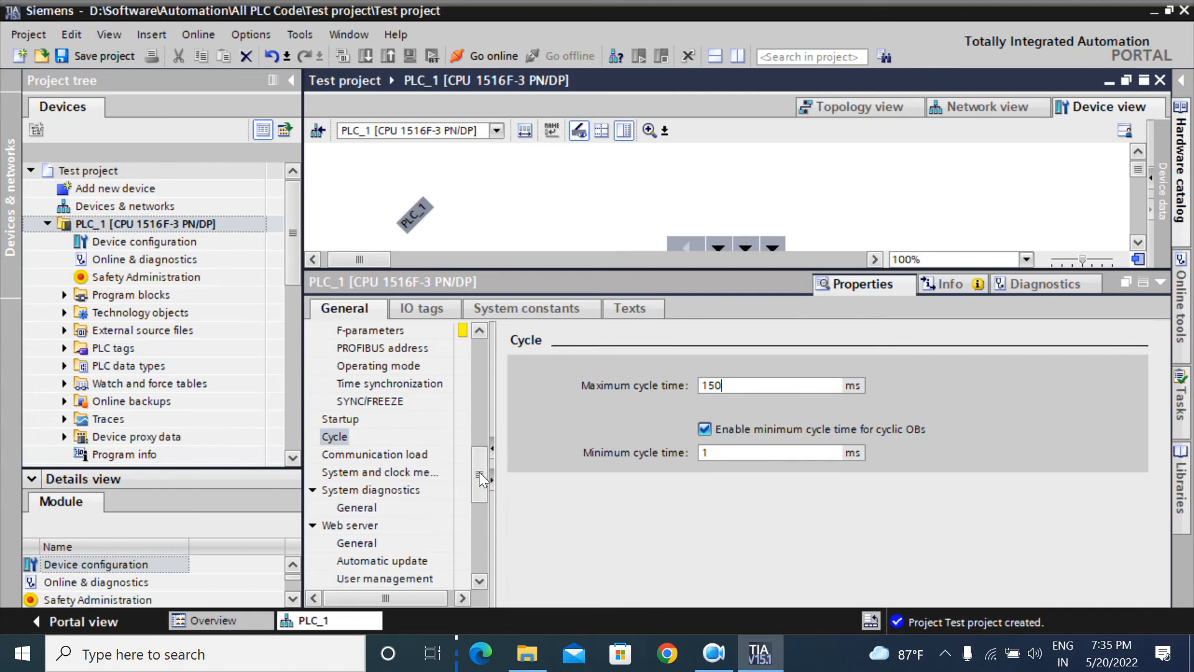
pyautogui.moveTo(479, 473)
pyautogui.mouseDown()
pyautogui.moveTo(476, 490)
pyautogui.moveTo(473, 476)
pyautogui.mouseUp()
pyautogui.click(392, 454)
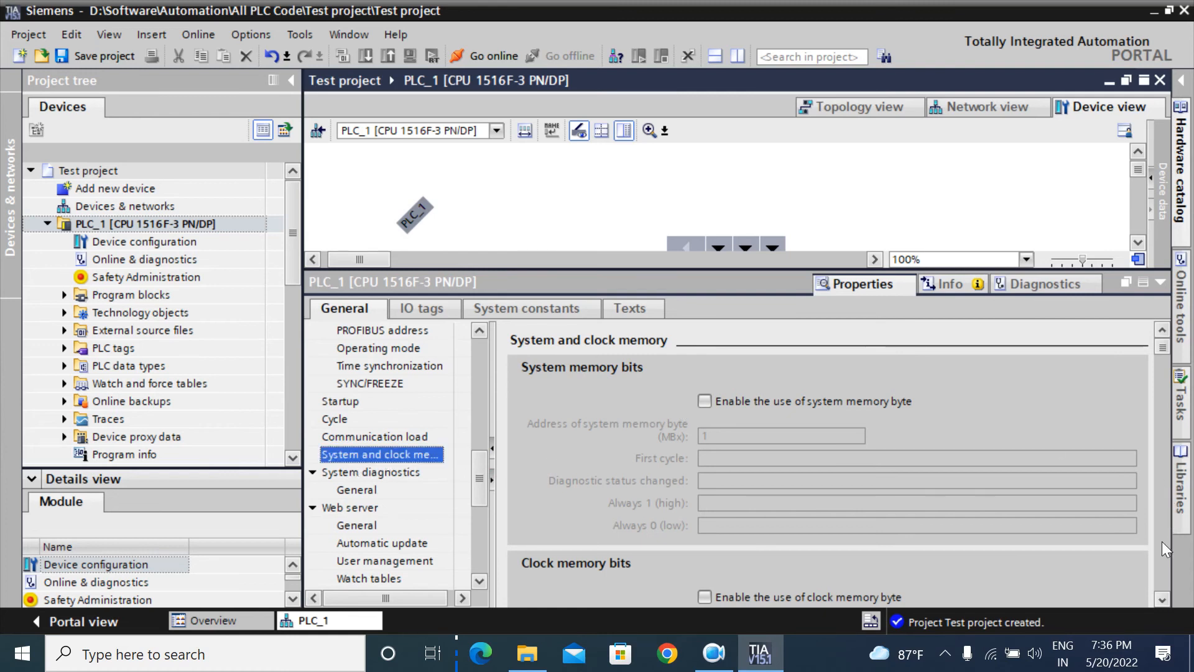
# Step: Enable the system memory byte (MB1) and the clock memory byte (MB0)
pyautogui.click(1163, 598)
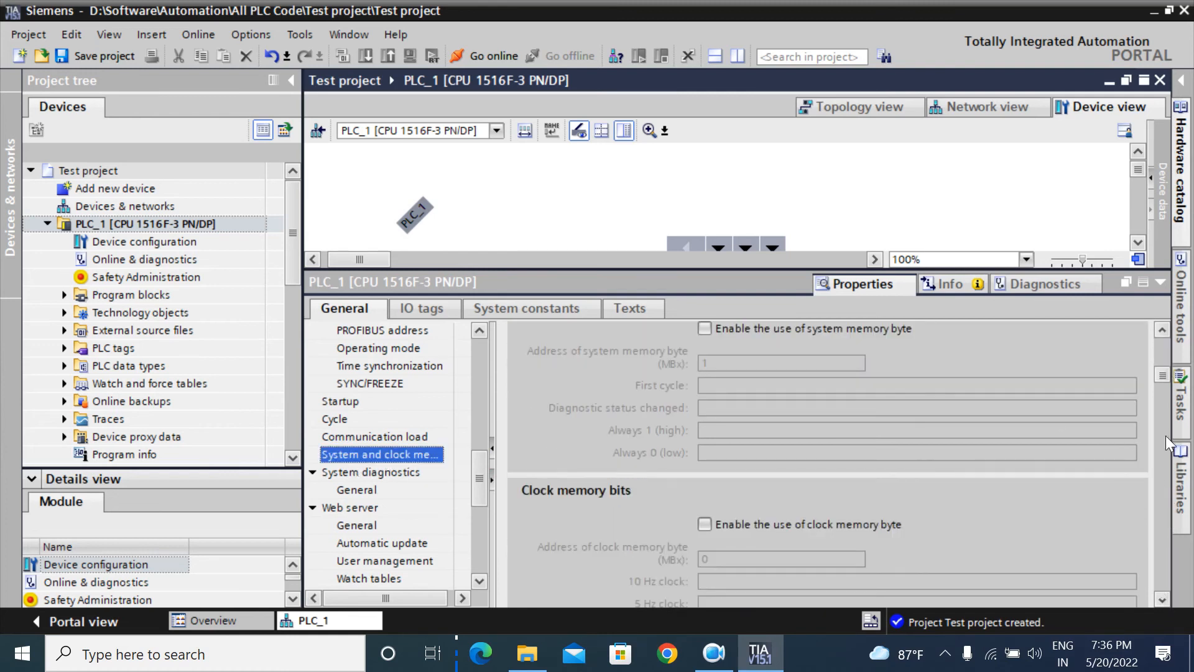
pyautogui.click(1161, 329)
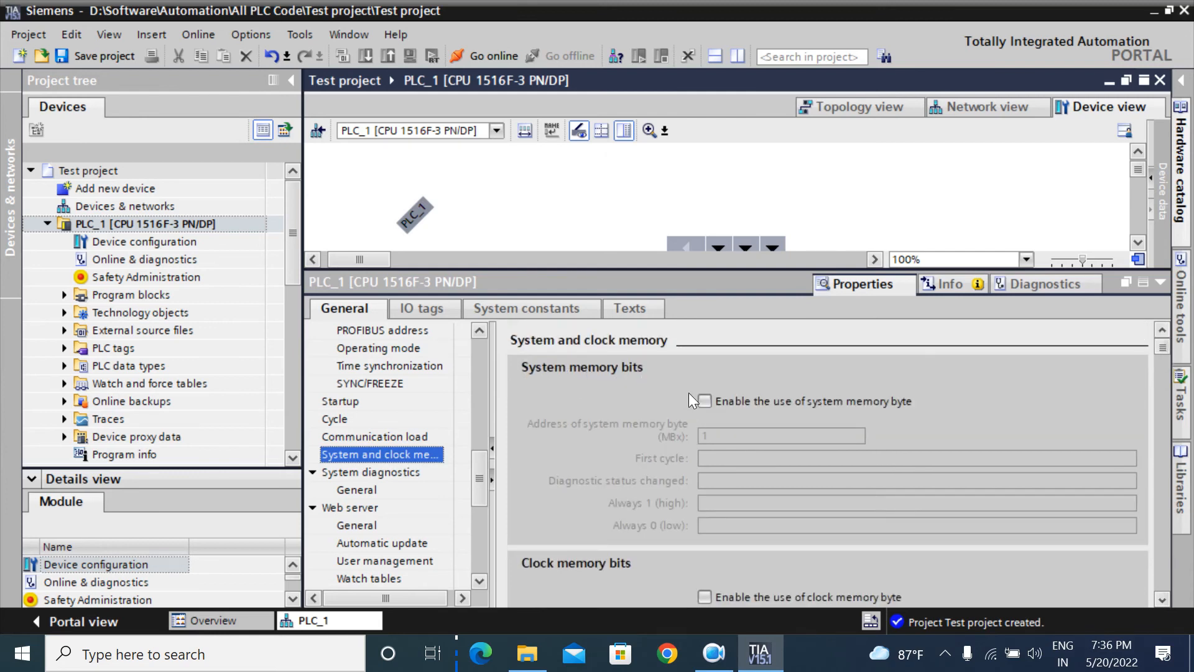
pyautogui.click(704, 402)
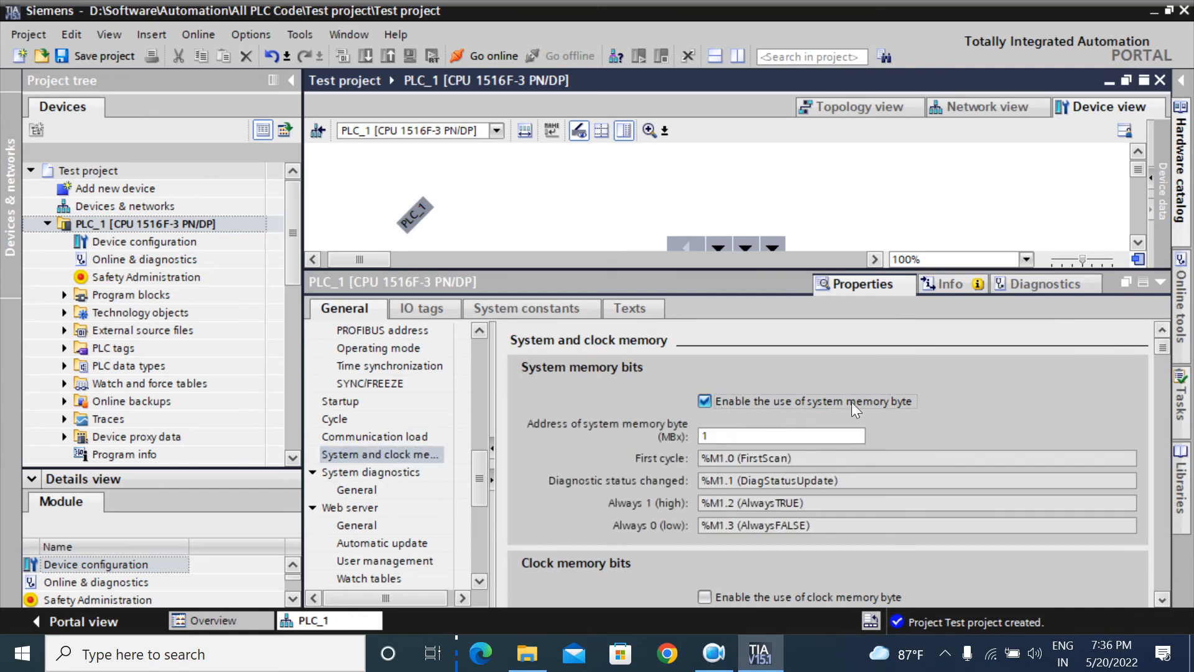
pyautogui.click(1161, 598)
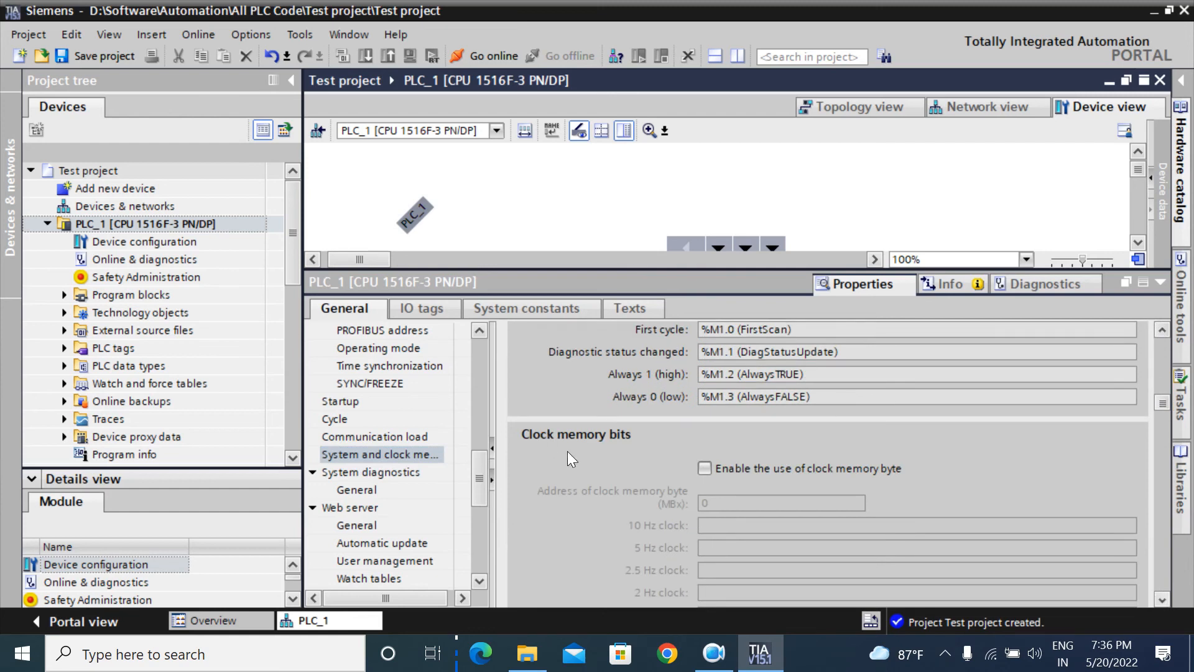
pyautogui.click(704, 468)
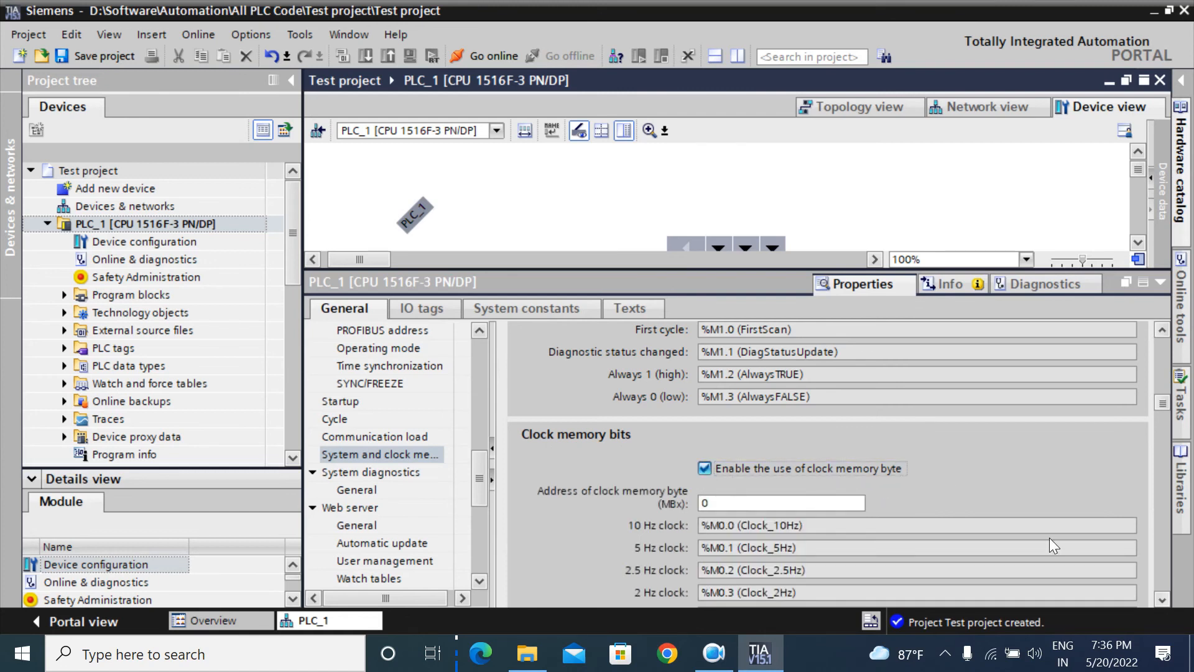
pyautogui.scroll(-5, 1156, 602)
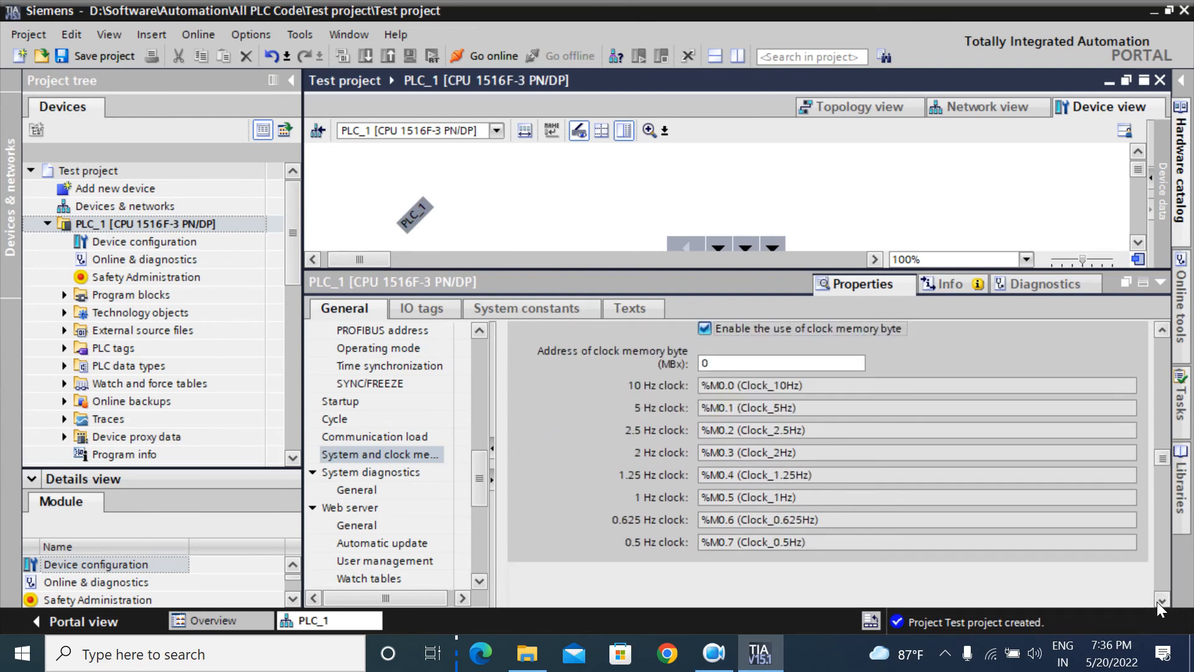
pyautogui.click(1162, 330)
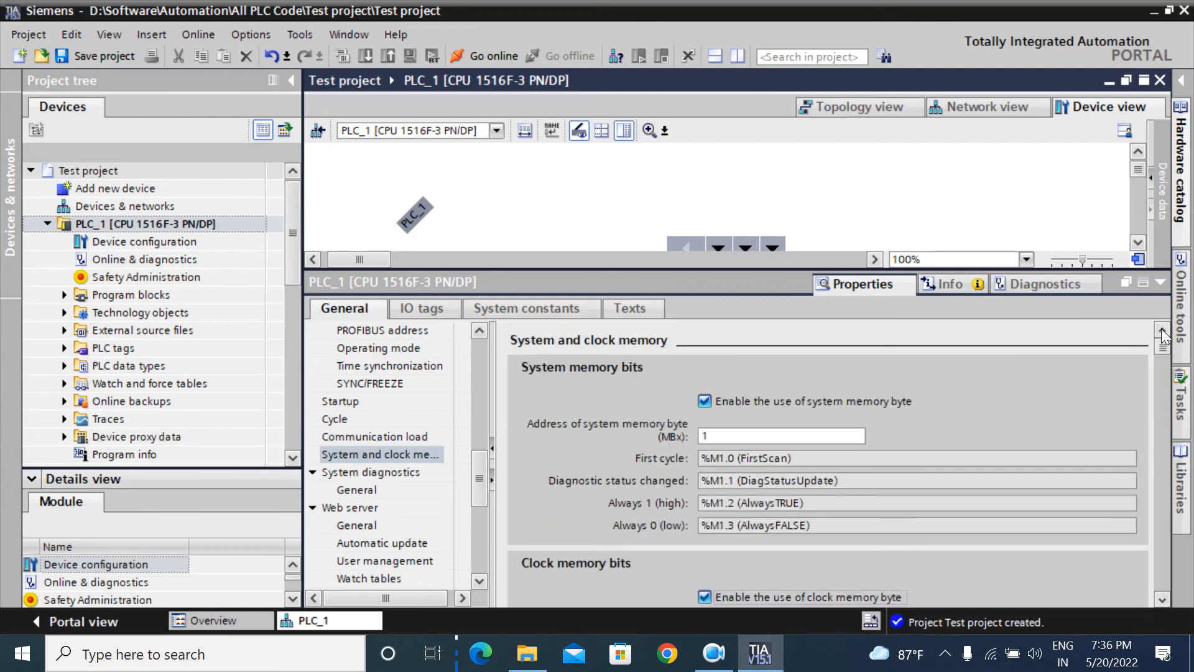
# Step: Change the system memory byte address to 0
pyautogui.doubleClick(760, 438)
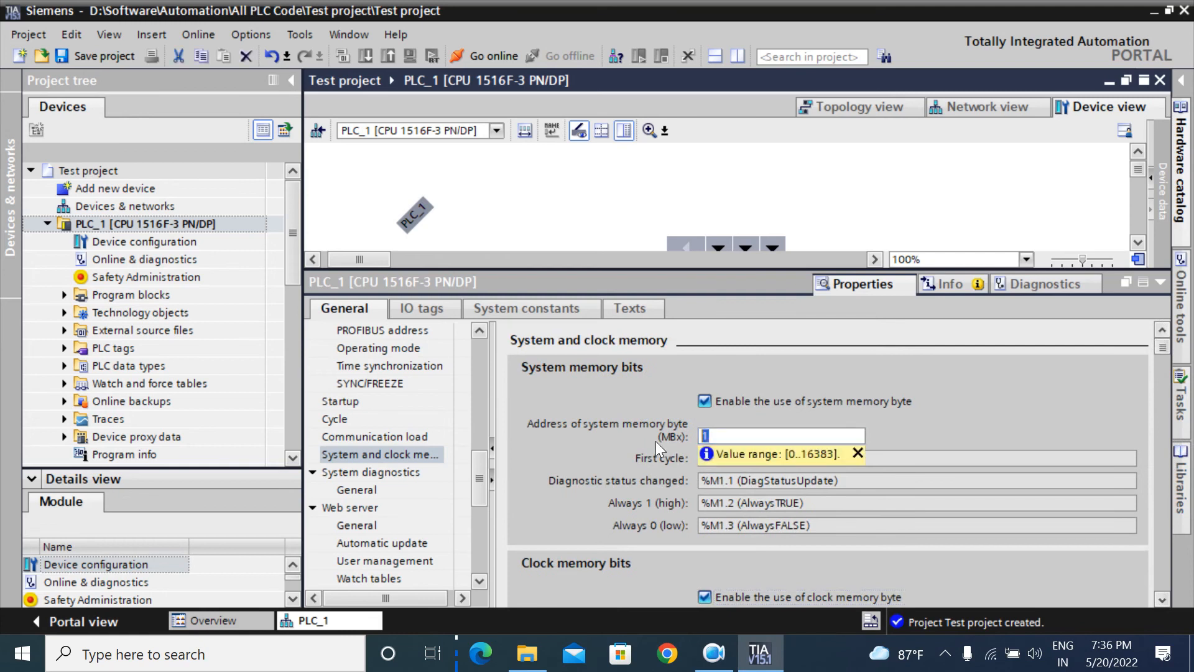
pyautogui.write('0')
pyautogui.press('Return')
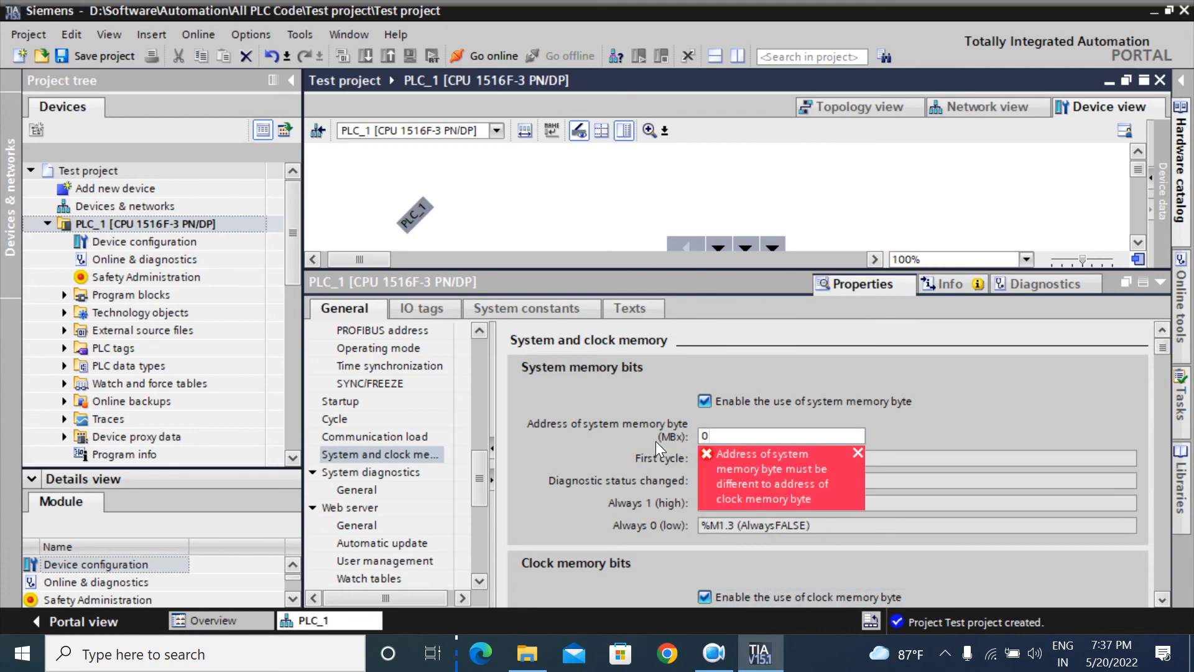
pyautogui.scroll(-3, 1162, 592)
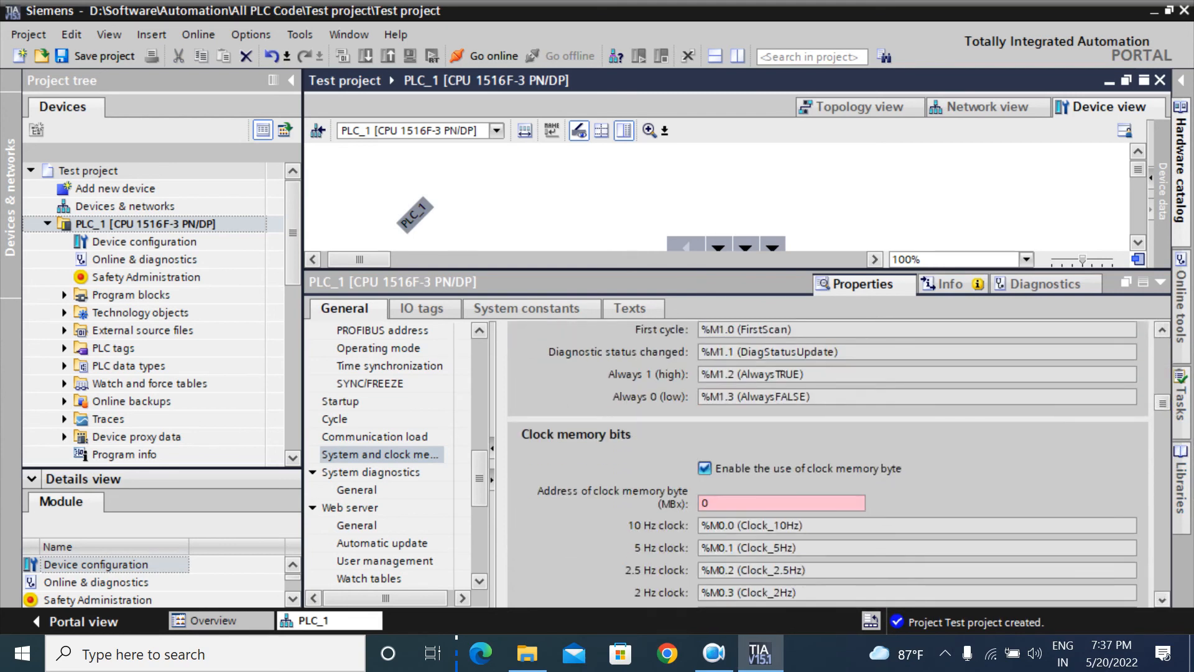
pyautogui.click(1162, 329)
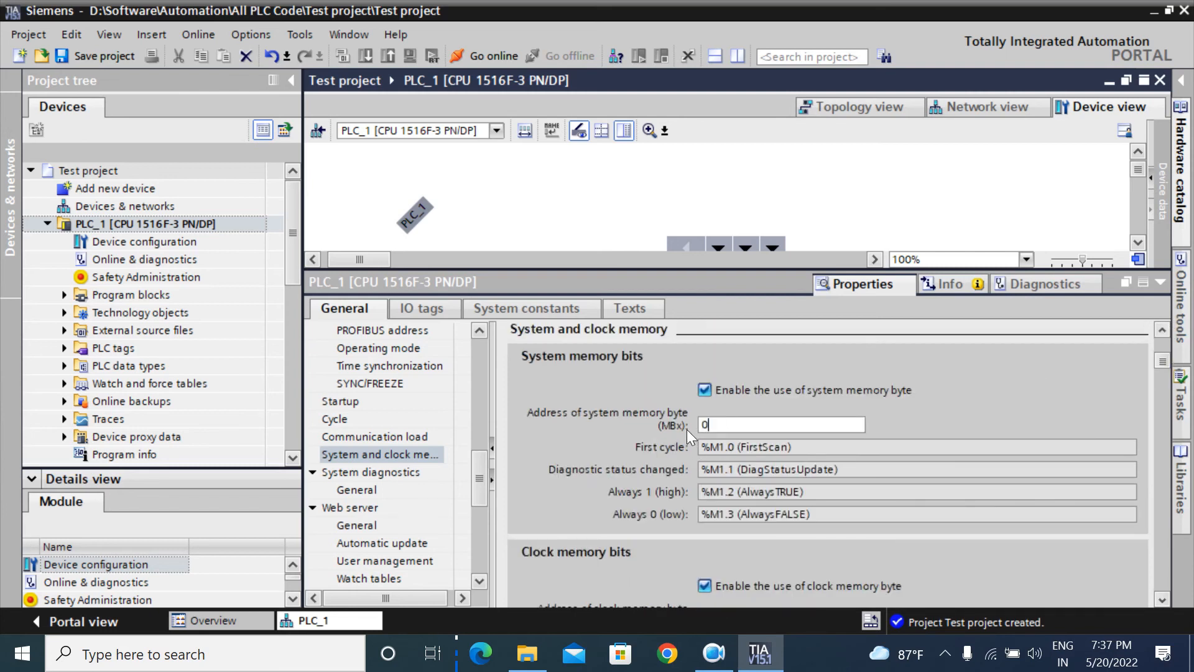
# Step: Change the clock memory byte address to 1
pyautogui.scroll(-3, 1159, 595)
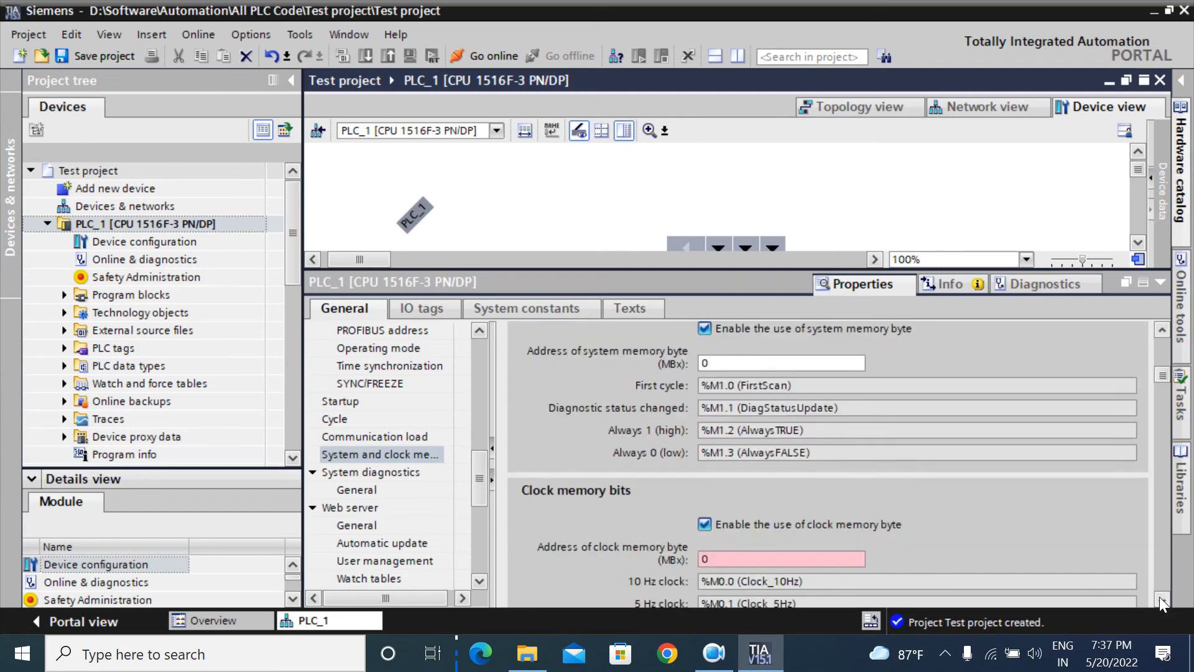
pyautogui.click(782, 503)
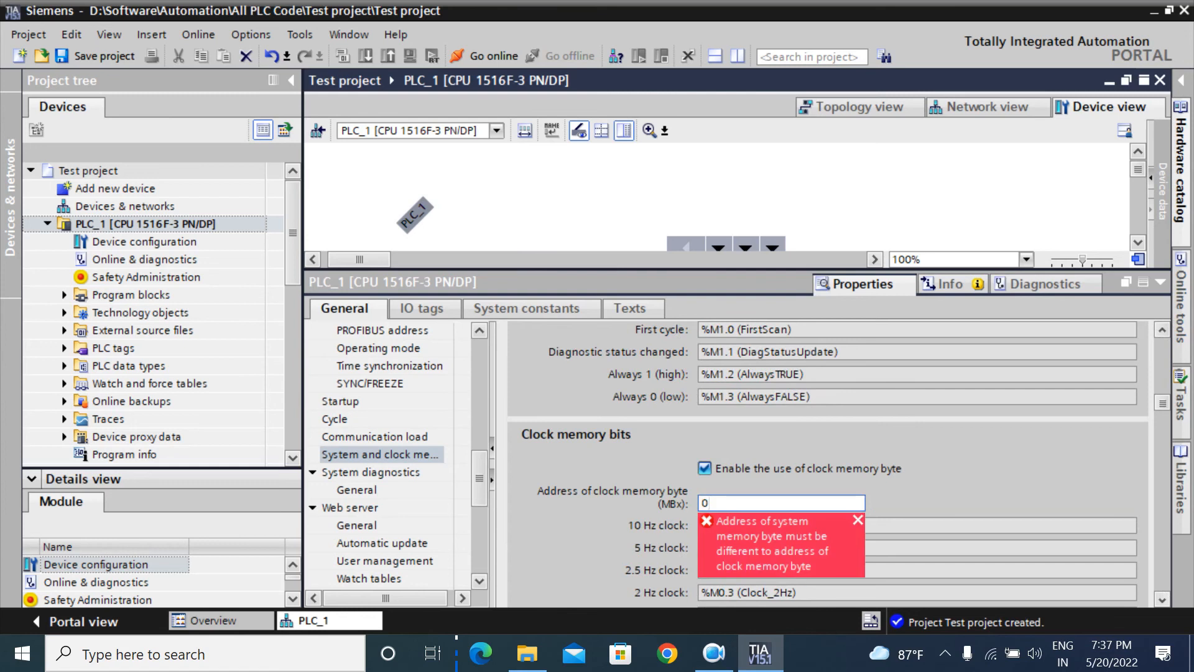
pyautogui.press('BackSpace')
pyautogui.write('1')
pyautogui.click(753, 490)
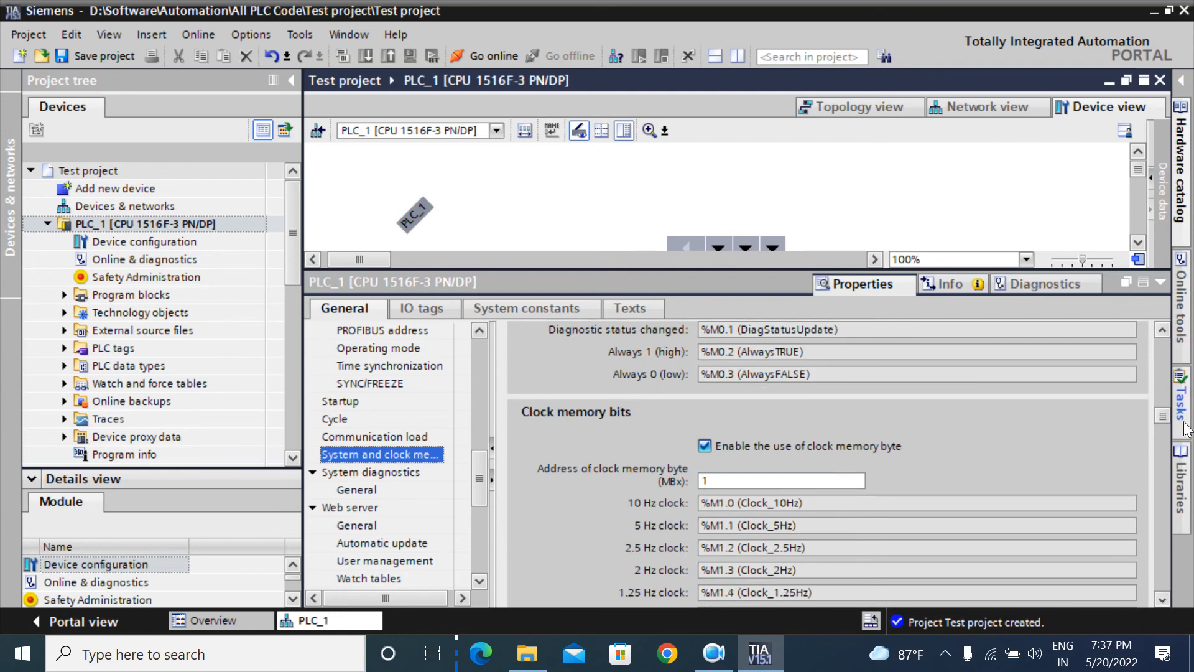
pyautogui.scroll(2, 1167, 336)
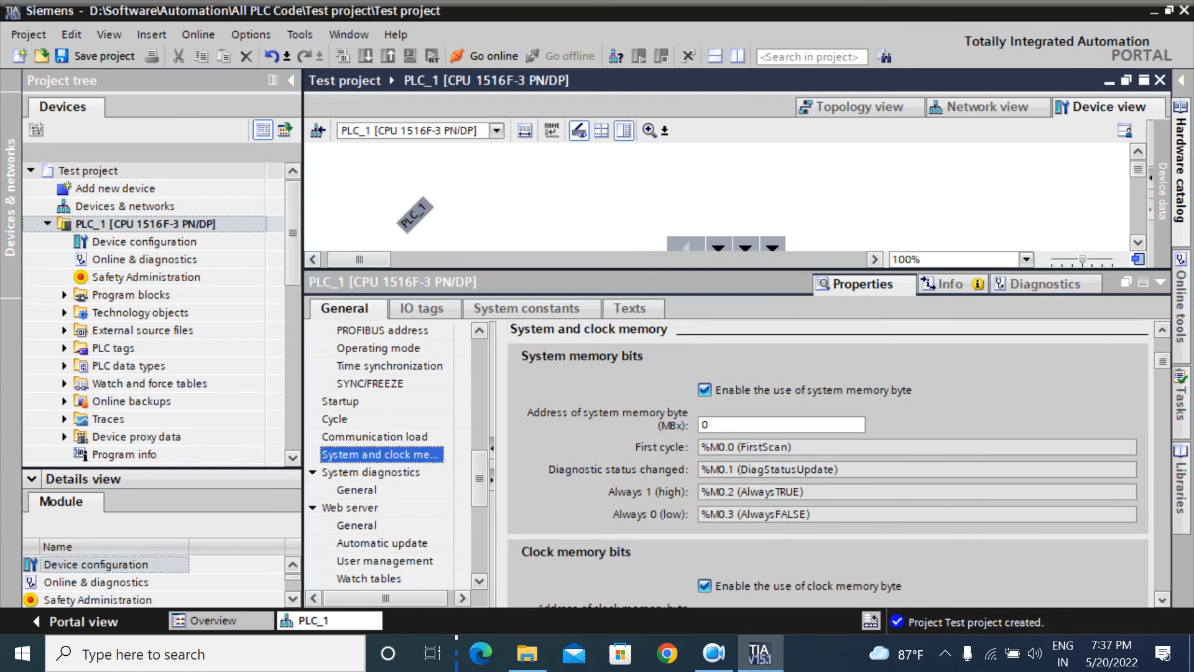
pyautogui.click(793, 448)
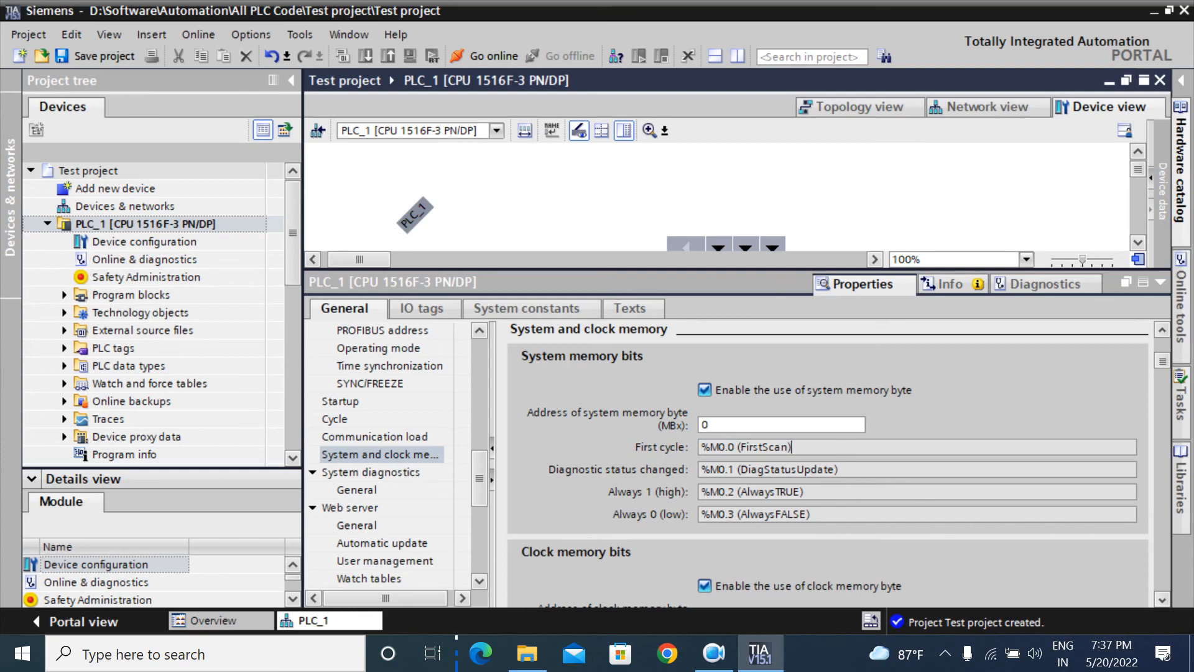
pyautogui.moveTo(804, 492); pyautogui.dragTo(701, 491)
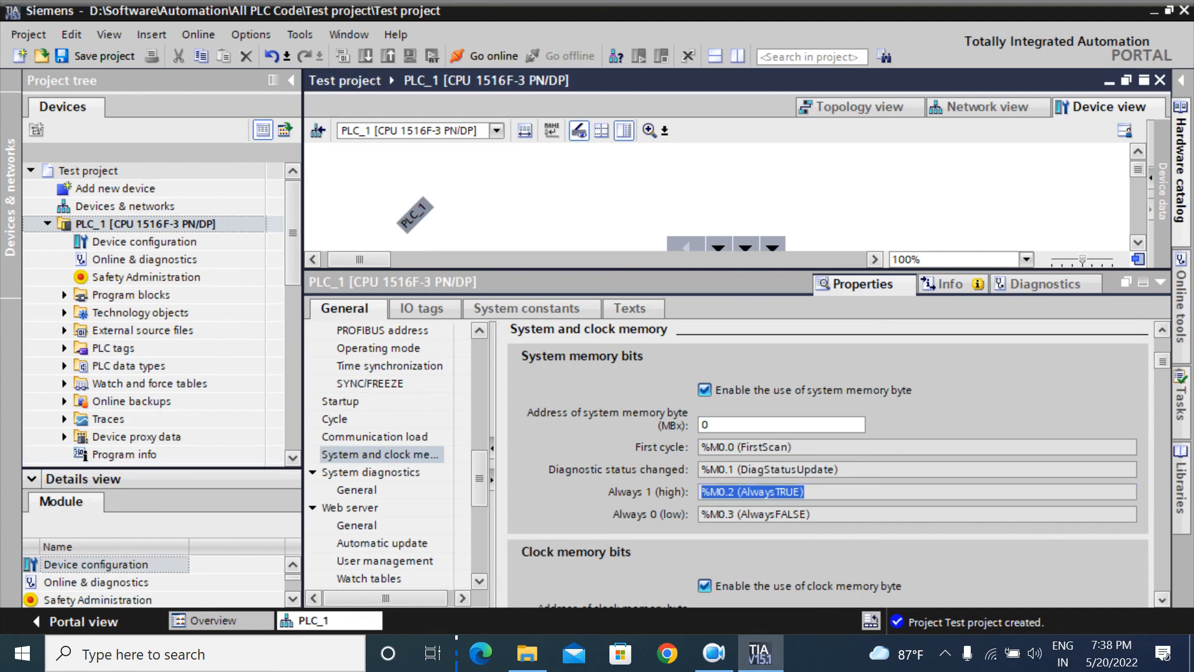
pyautogui.click(809, 514)
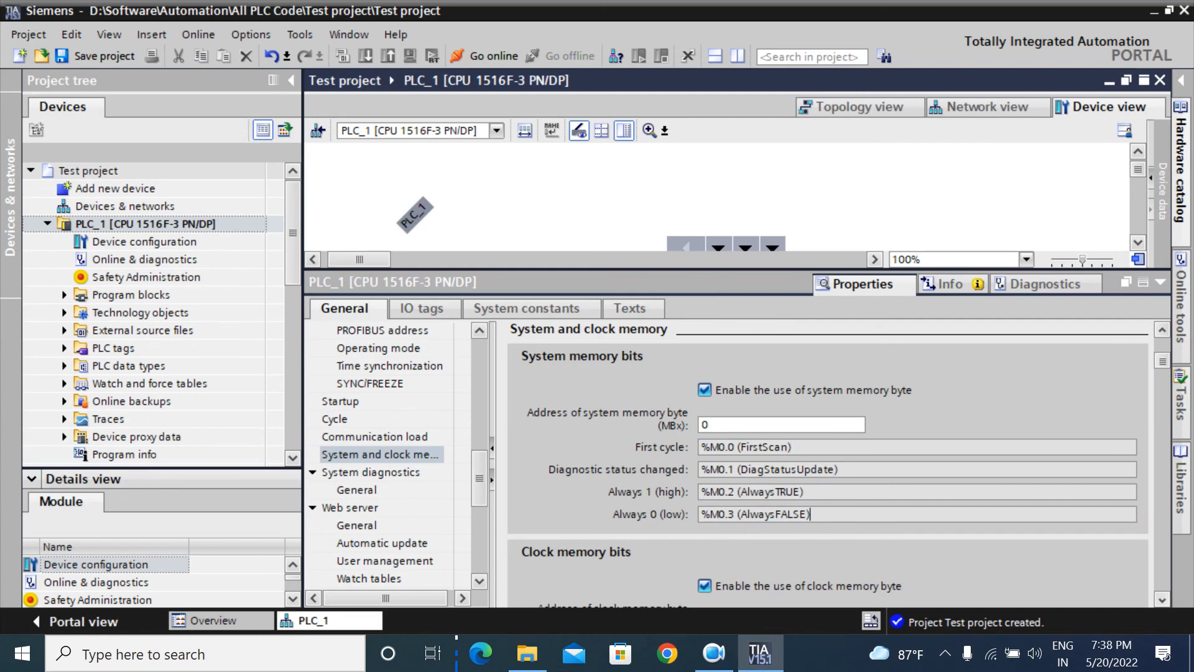
pyautogui.moveTo(700, 491)
pyautogui.mouseDown()
pyautogui.moveTo(804, 491)
pyautogui.moveTo(809, 514)
pyautogui.moveTo(701, 514)
pyautogui.mouseUp()
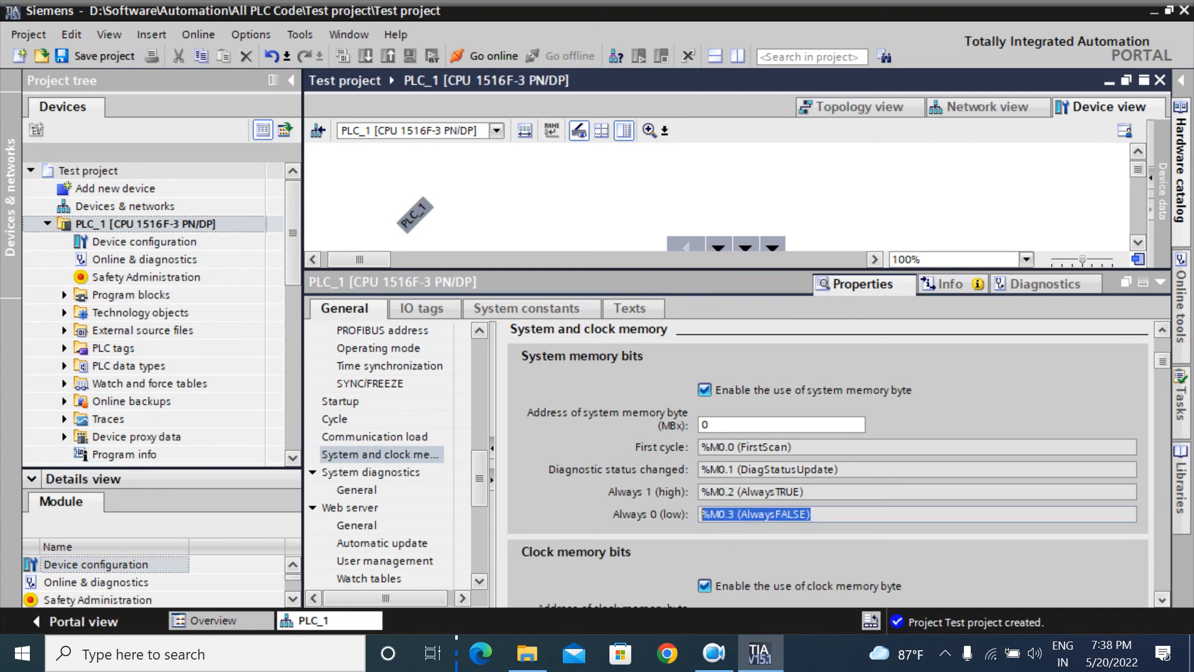
pyautogui.moveTo(806, 492); pyautogui.dragTo(694, 493)
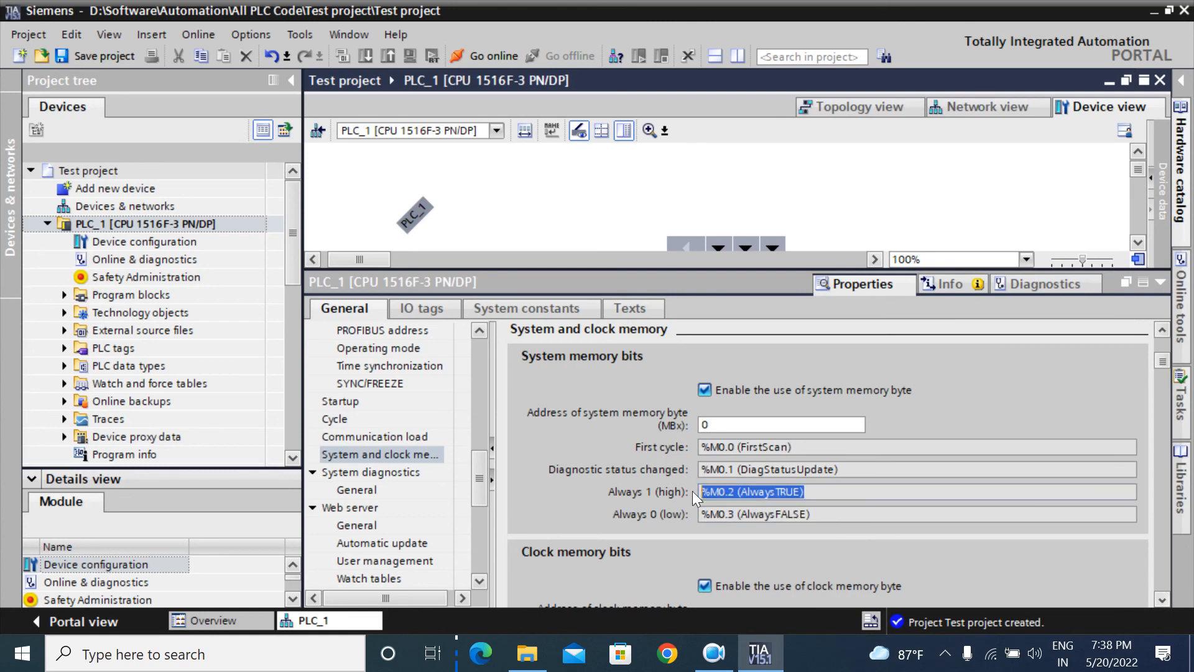
pyautogui.click(1162, 600)
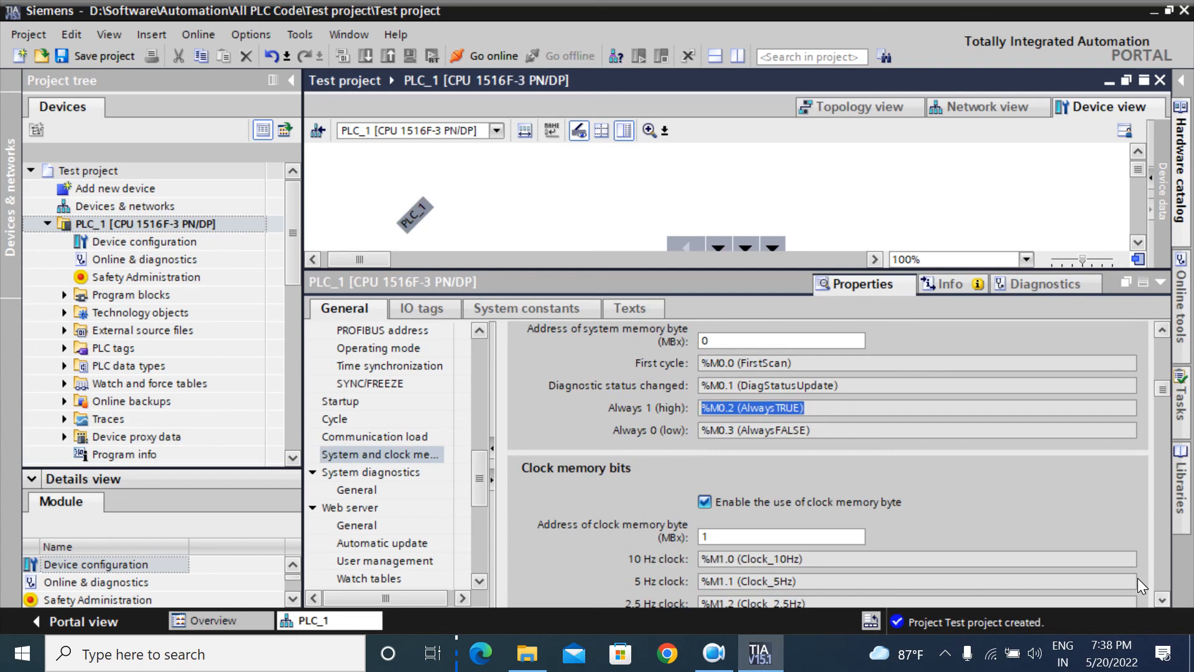
pyautogui.click(1165, 599)
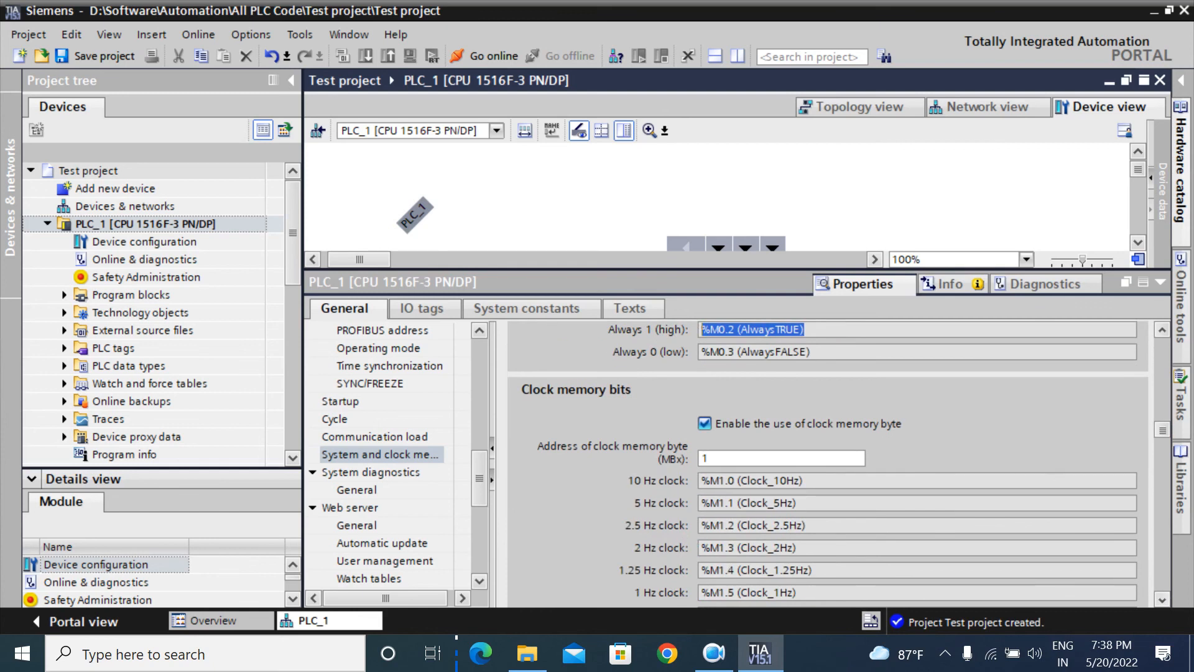
pyautogui.click(1159, 600)
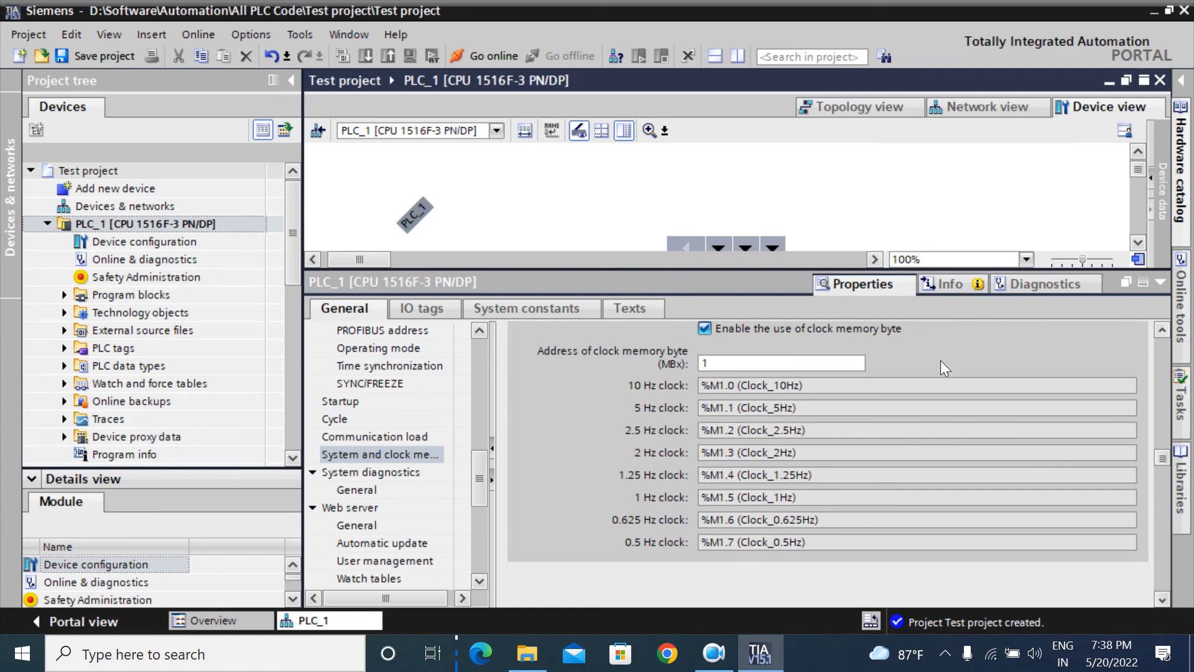
pyautogui.click(1162, 599)
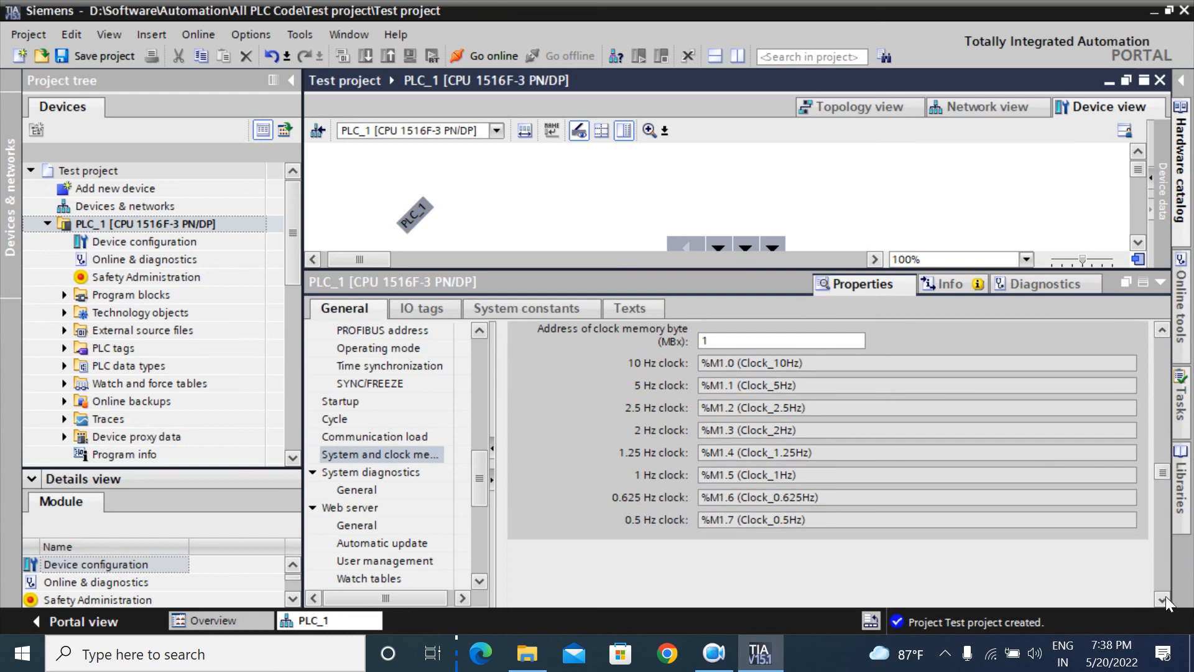
pyautogui.click(1162, 330)
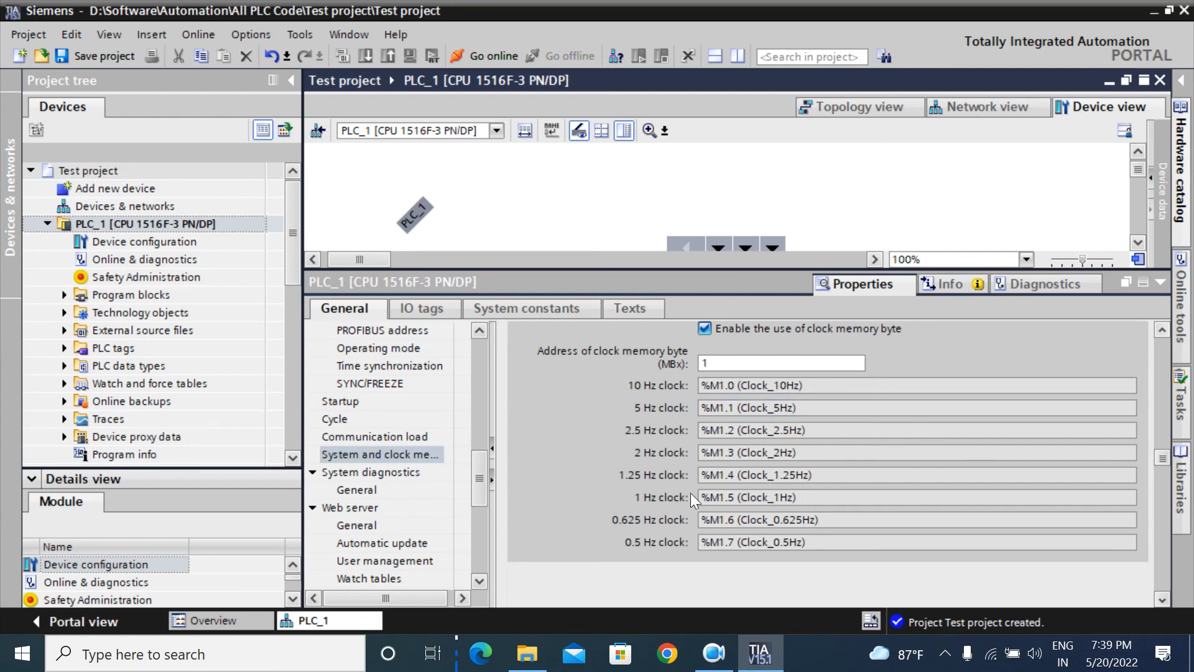
# Step: Scroll through the clock bits, showing Clock_1Hz %M1.5, Clock_0.625Hz %M1.6, Clock_0.5Hz %M1.7
pyautogui.click(1161, 599)
pyautogui.click(1161, 599)
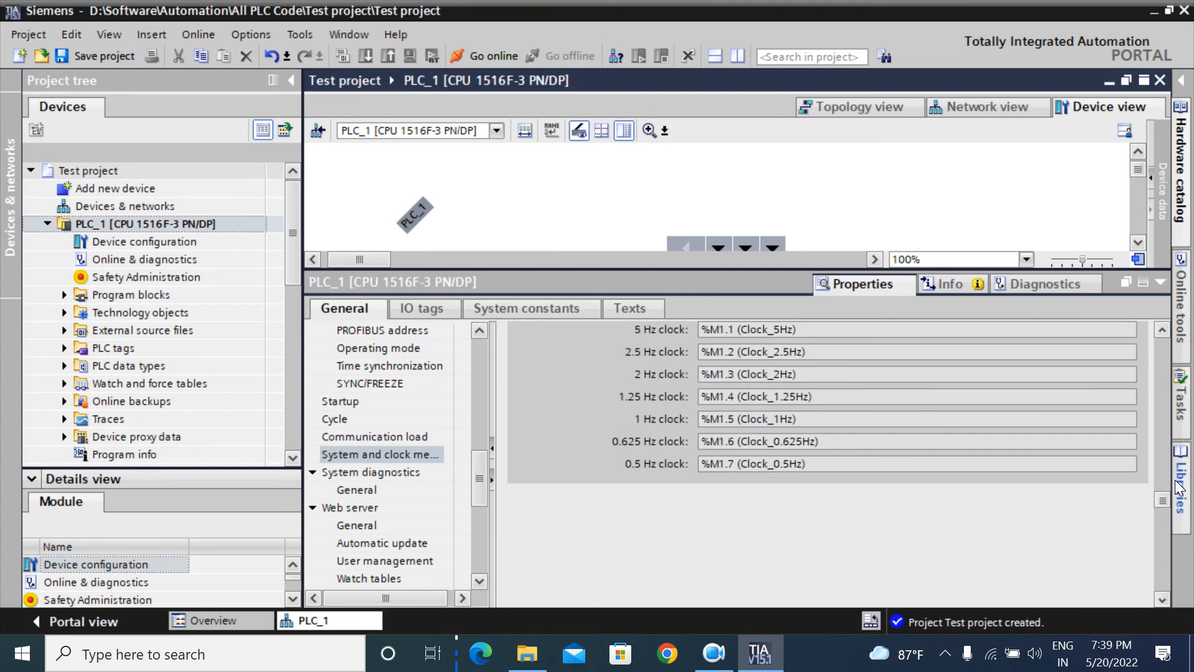
pyautogui.click(1161, 331)
pyautogui.click(1160, 331)
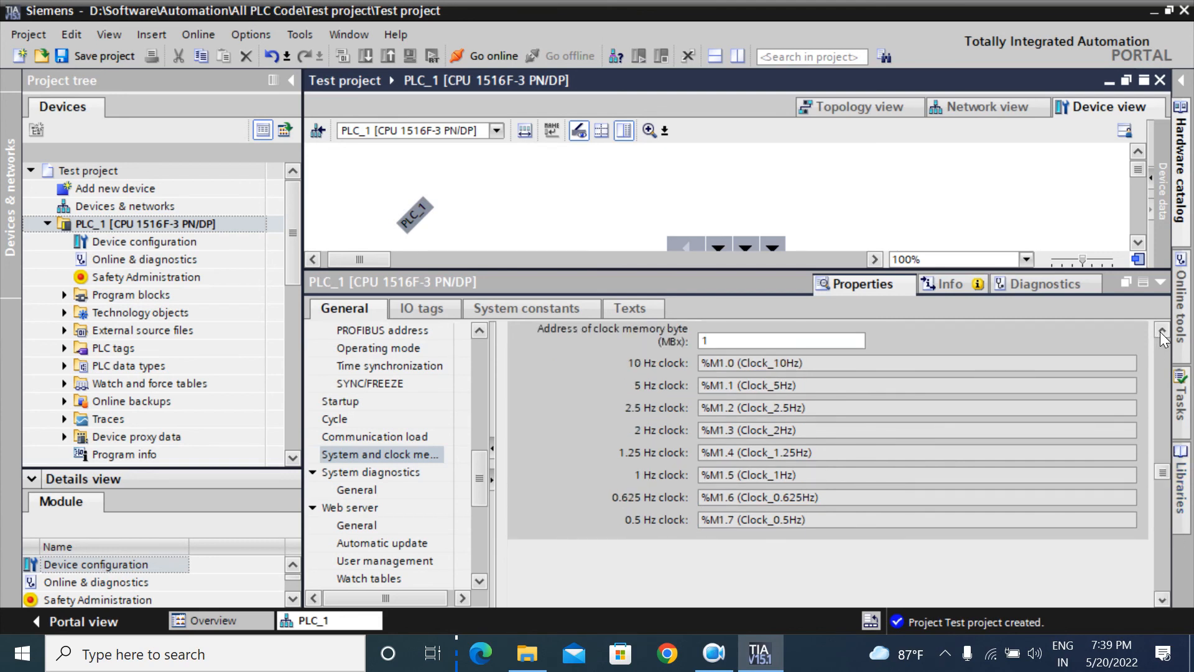
pyautogui.click(1160, 595)
pyautogui.click(1159, 595)
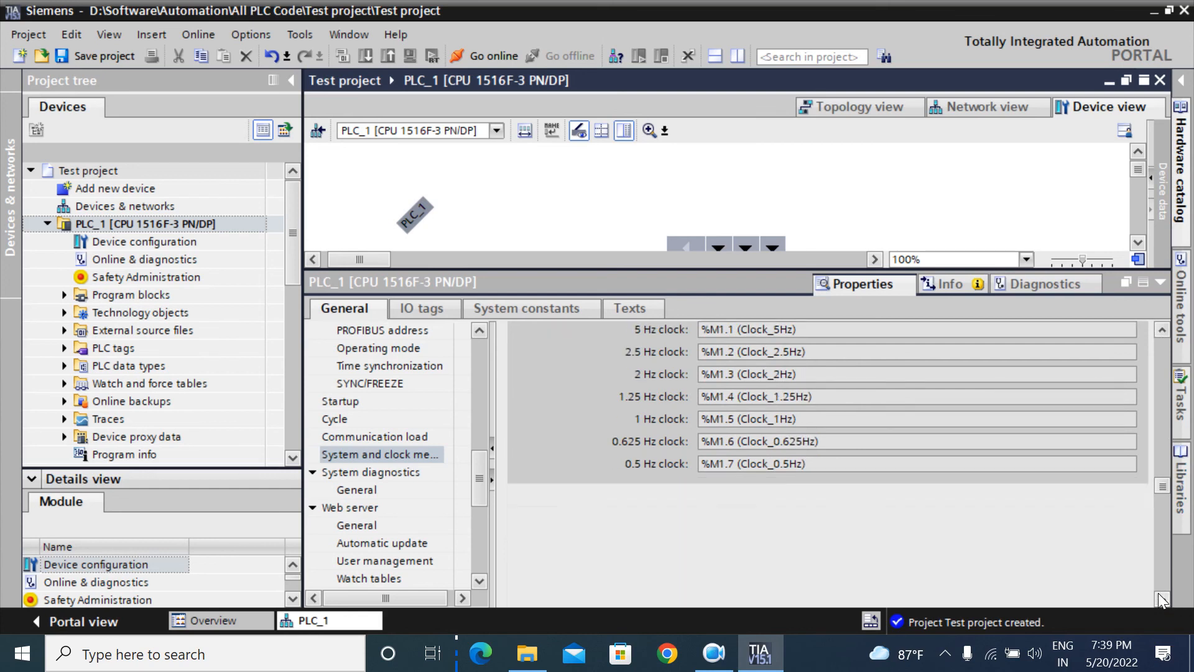
pyautogui.click(1159, 594)
pyautogui.click(1159, 594)
pyautogui.click(1159, 594)
pyautogui.click(1159, 594)
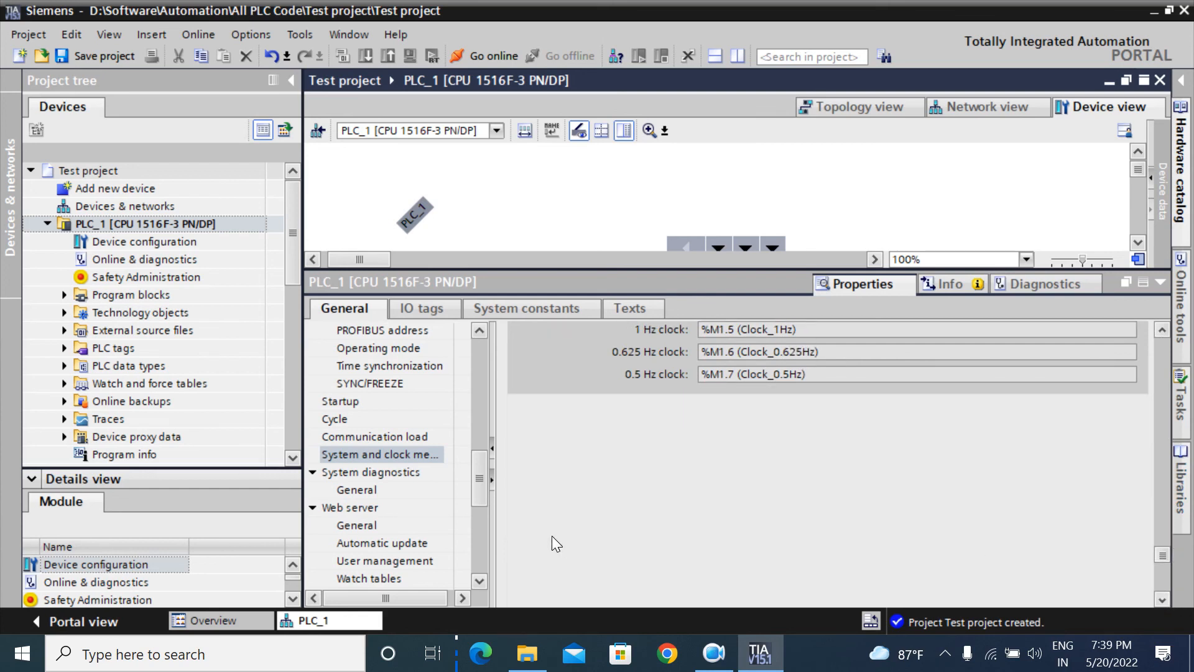
# Step: Scroll the properties navigation list down past the web server pages to Display
pyautogui.click(477, 582)
pyautogui.click(478, 581)
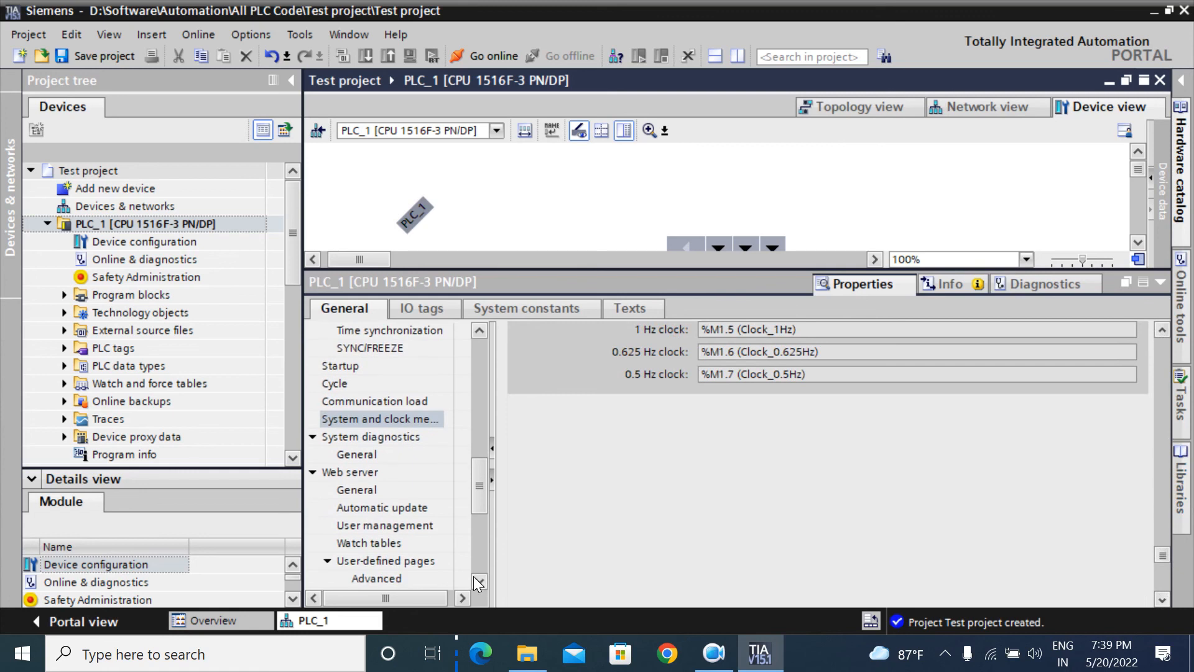
pyautogui.click(477, 582)
pyautogui.click(478, 581)
pyautogui.click(478, 581)
pyautogui.click(478, 581)
pyautogui.click(478, 582)
pyautogui.click(478, 582)
pyautogui.click(478, 582)
pyautogui.click(477, 581)
pyautogui.click(477, 582)
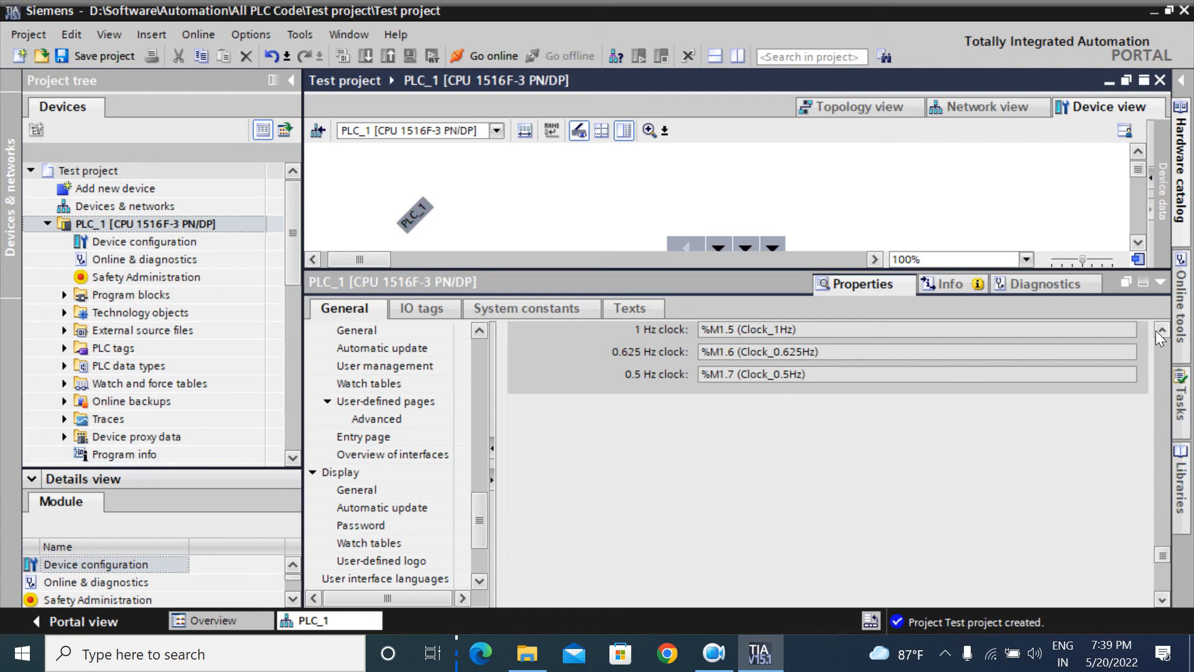
pyautogui.click(364, 524)
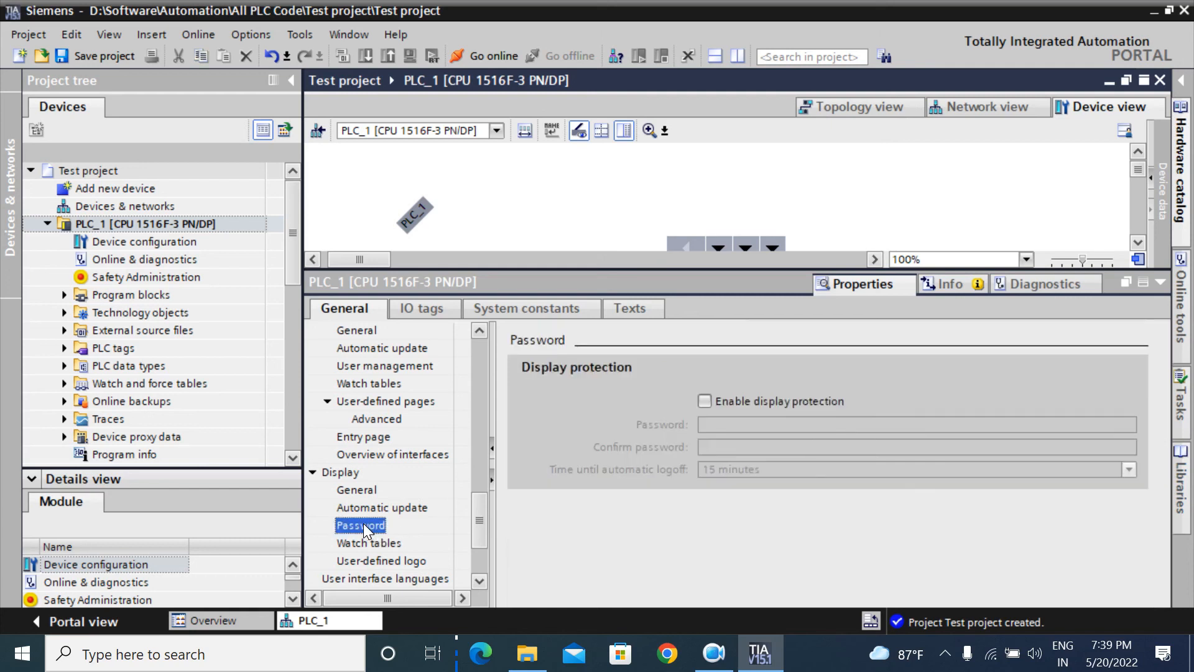
pyautogui.click(705, 401)
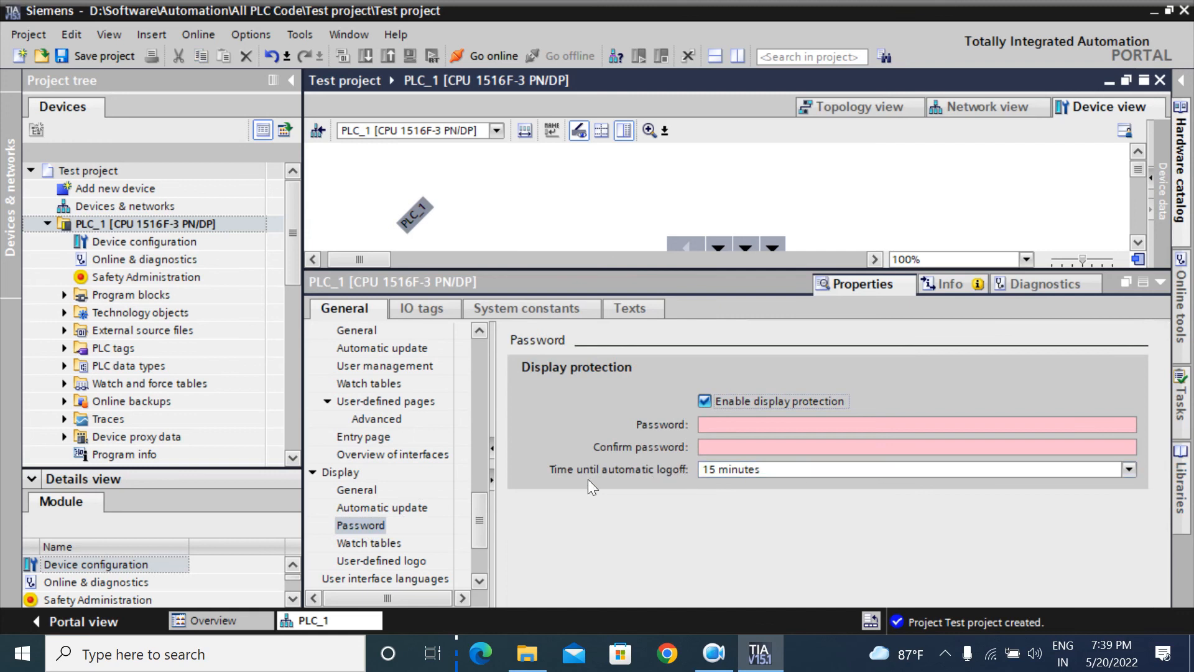
pyautogui.click(1131, 475)
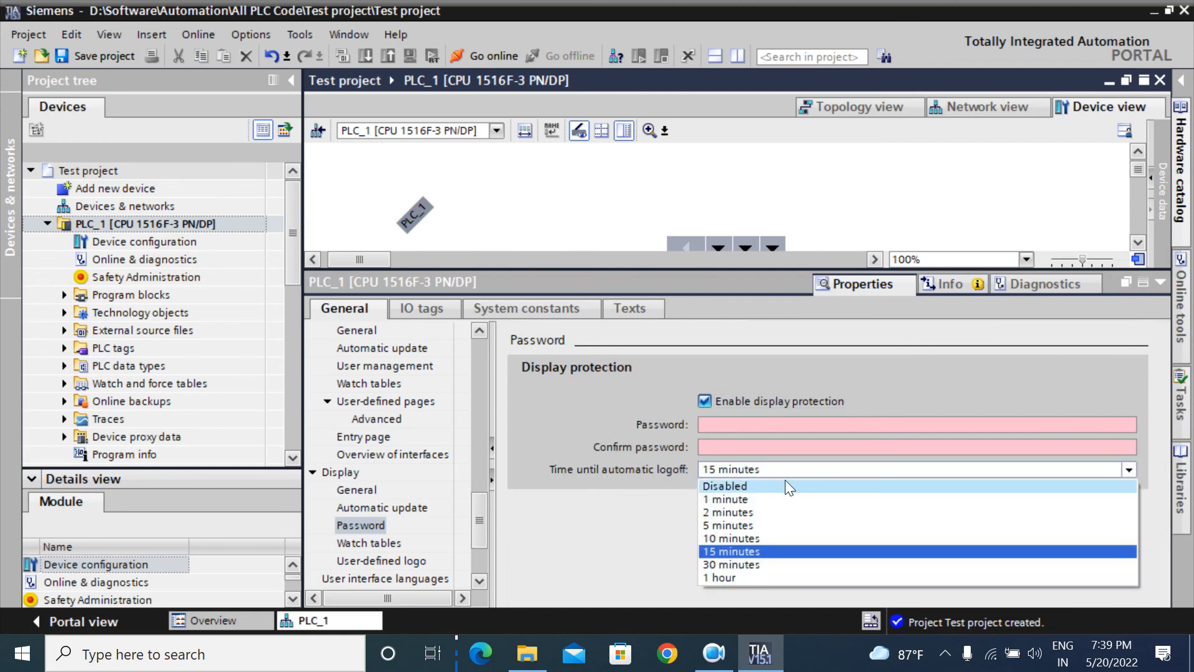
pyautogui.click(600, 539)
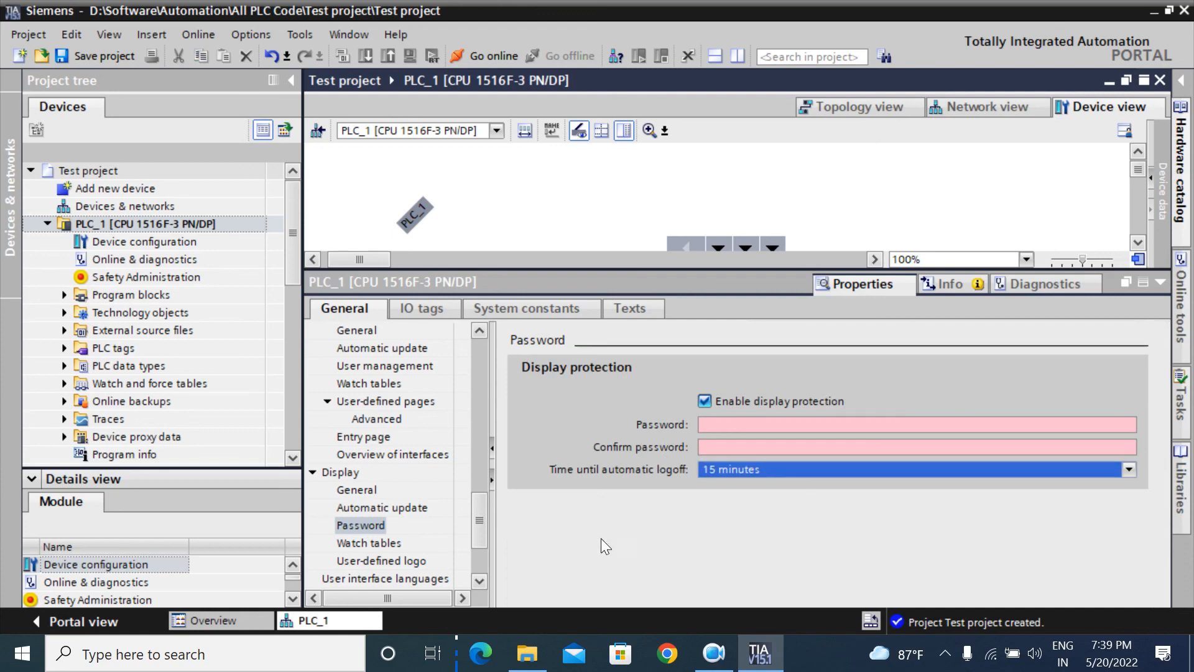
pyautogui.click(701, 402)
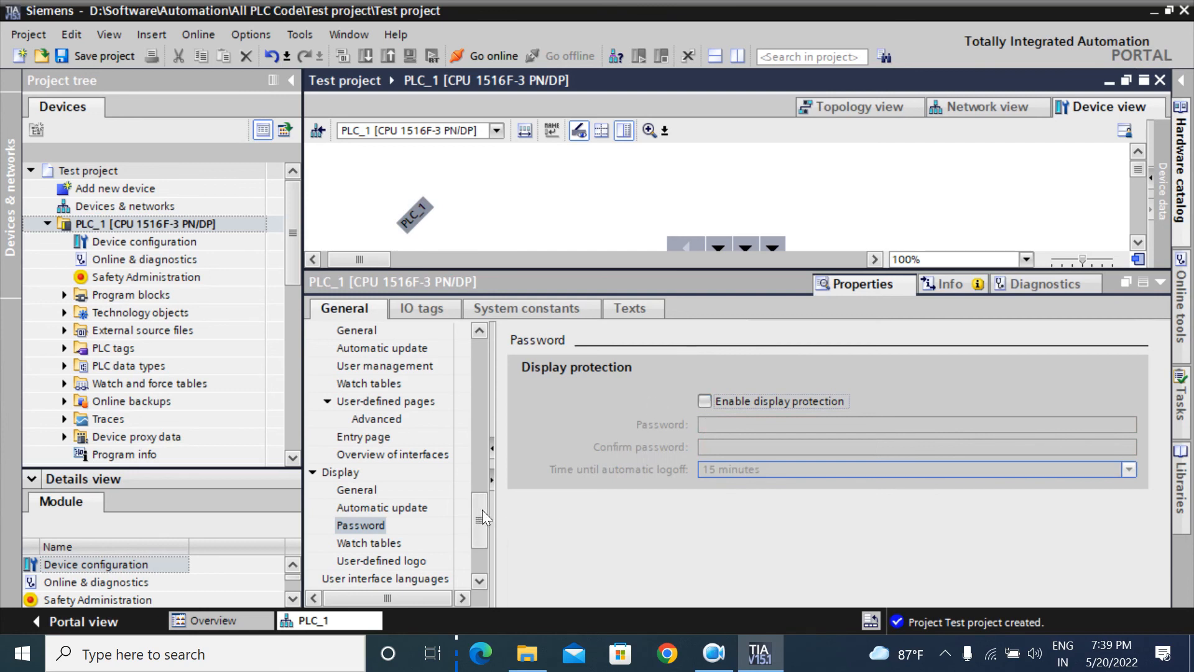
pyautogui.moveTo(478, 510); pyautogui.dragTo(477, 520)
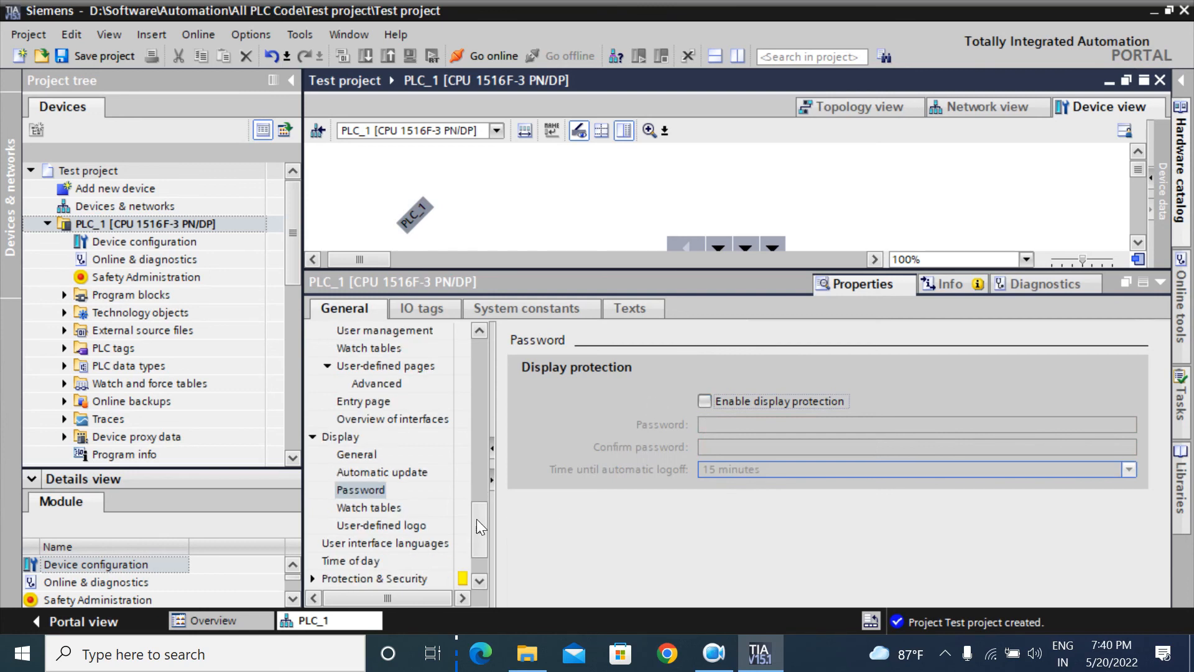
pyautogui.moveTo(482, 521); pyautogui.dragTo(481, 520)
pyautogui.moveTo(472, 536); pyautogui.dragTo(495, 338)
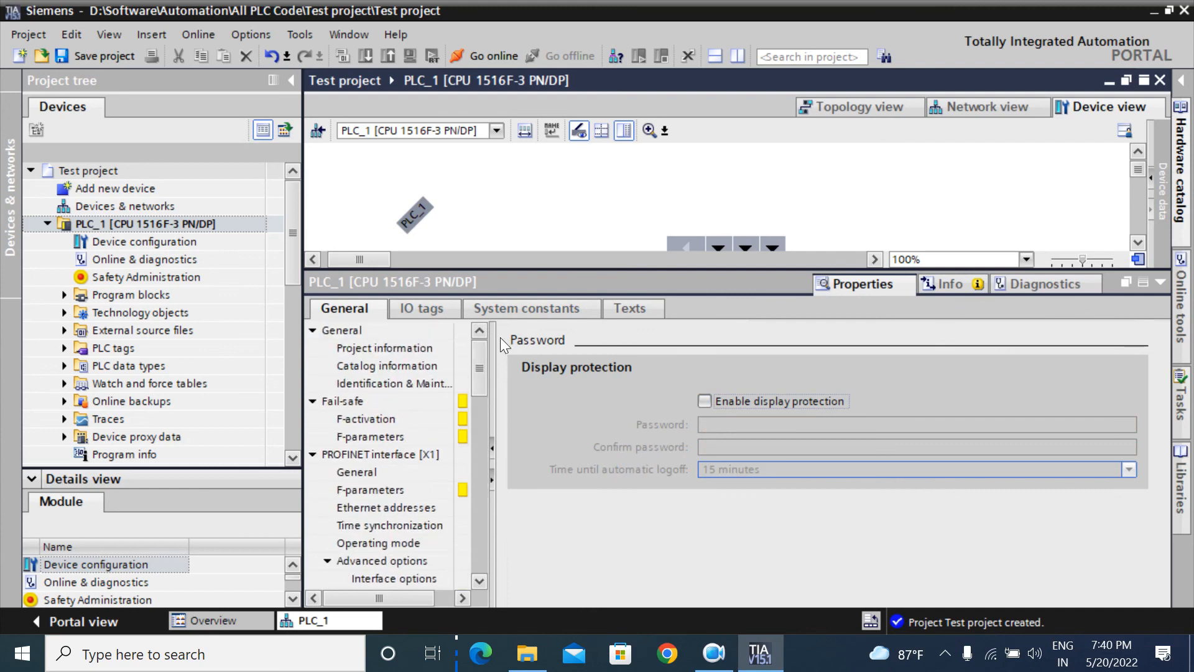
# Step: Collapse the Inspector properties to show the full rack and save Test project
pyautogui.click(1157, 284)
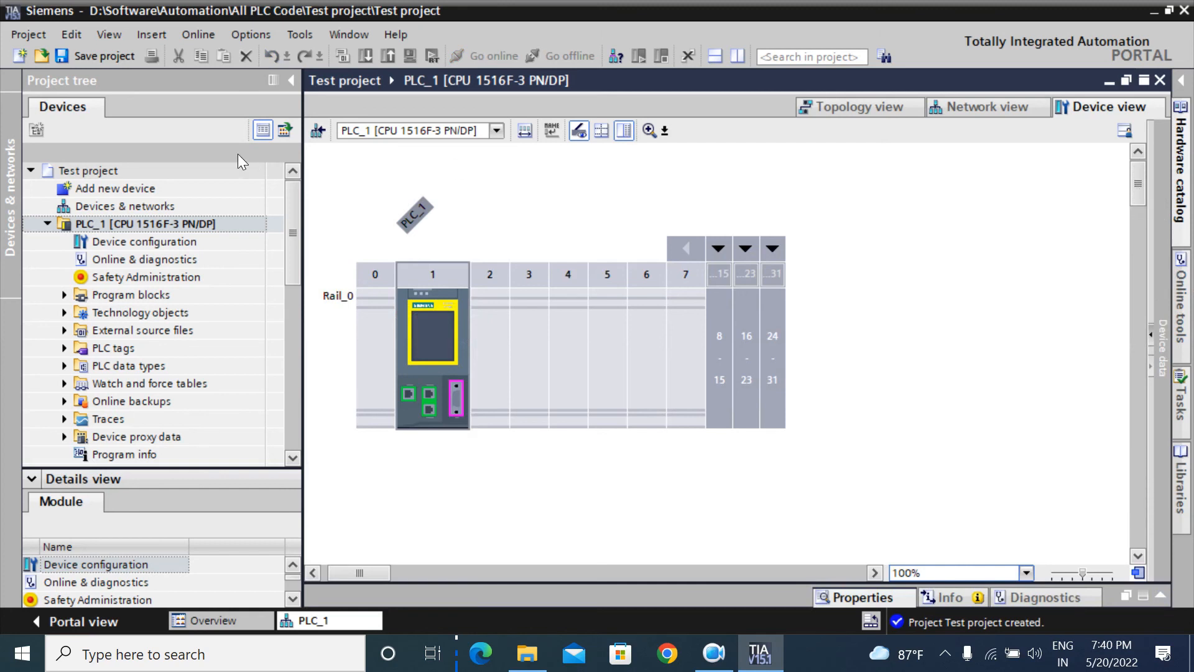
pyautogui.click(92, 58)
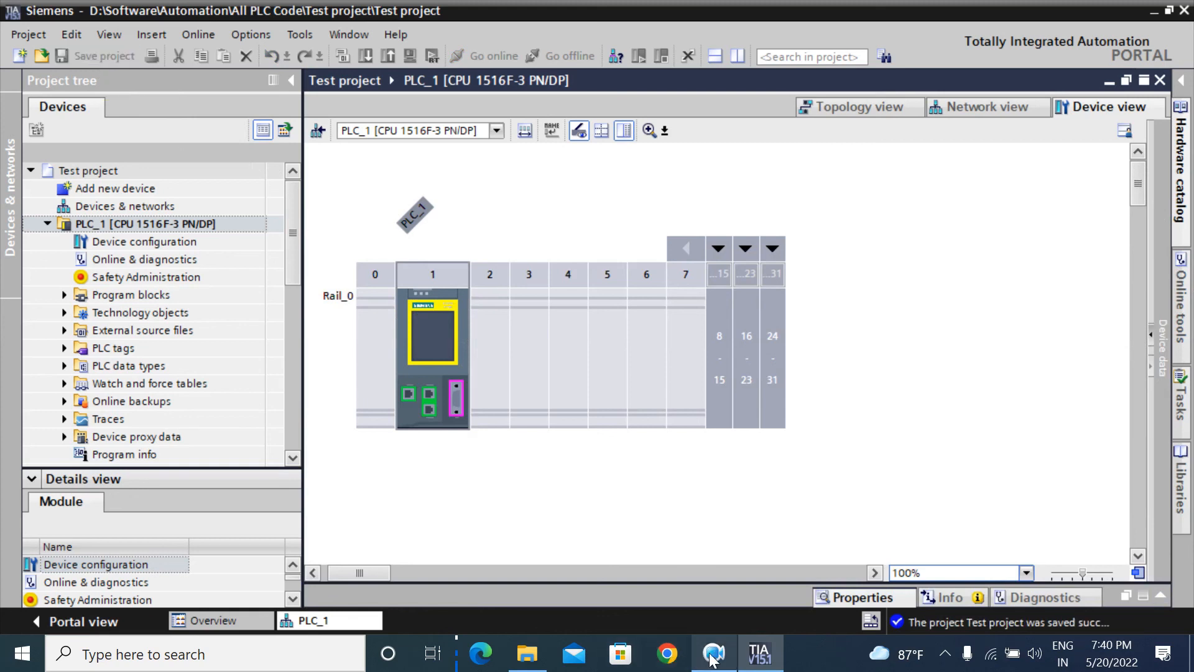
pyautogui.moveTo(720, 658)
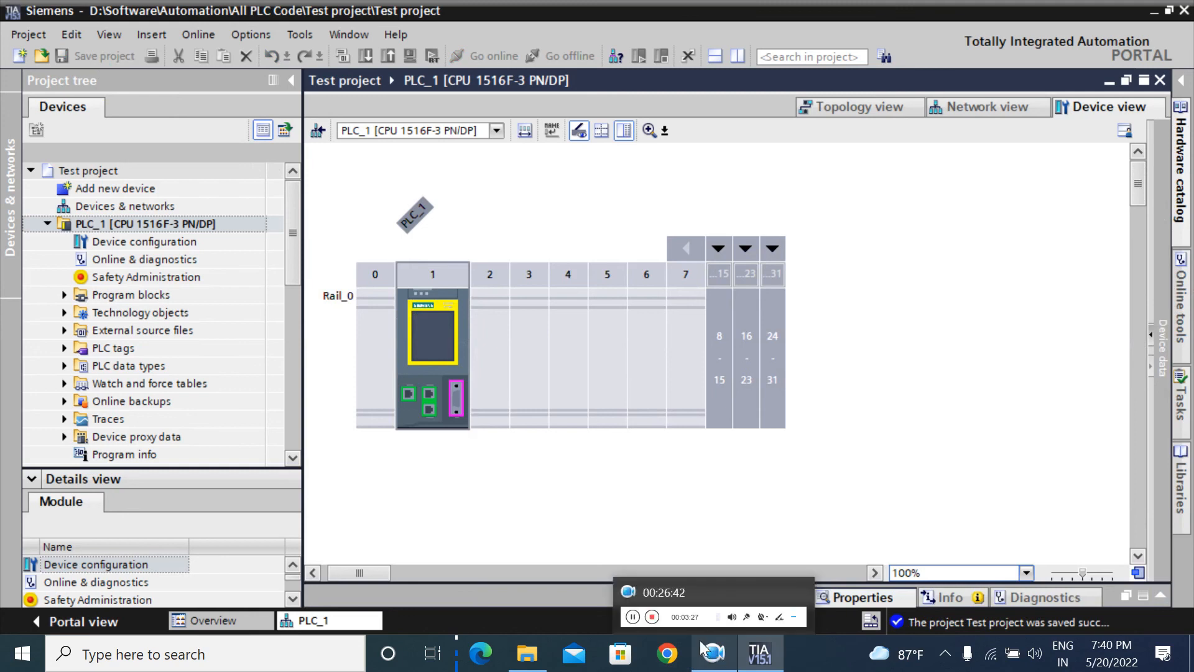
pyautogui.click(717, 656)
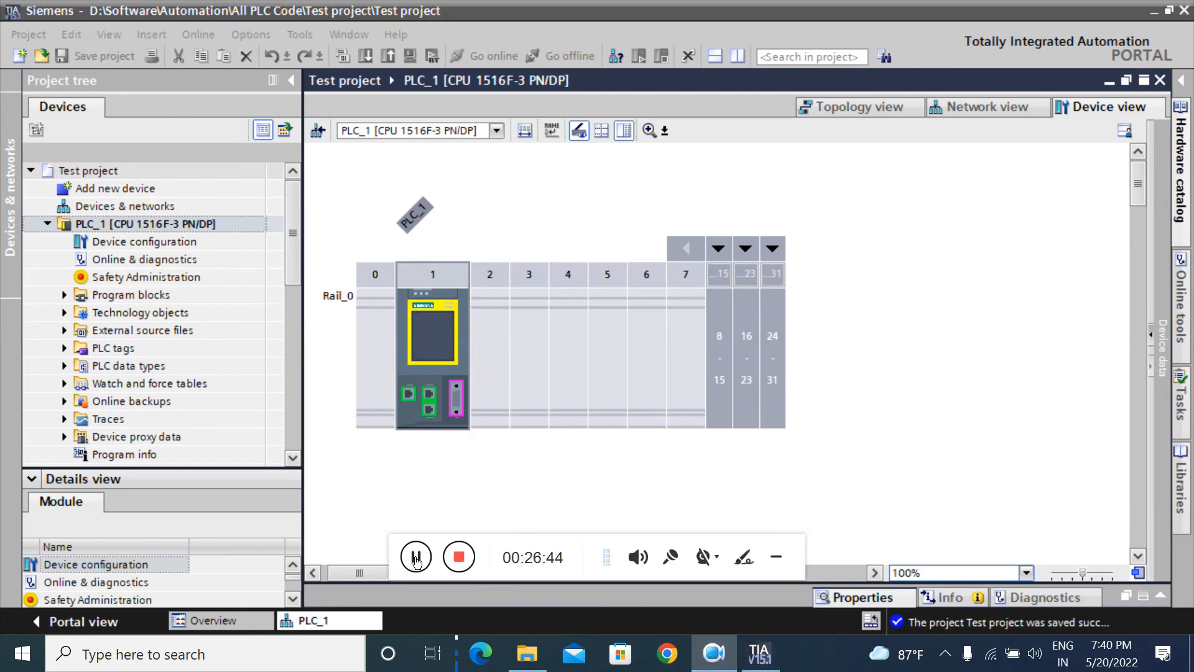